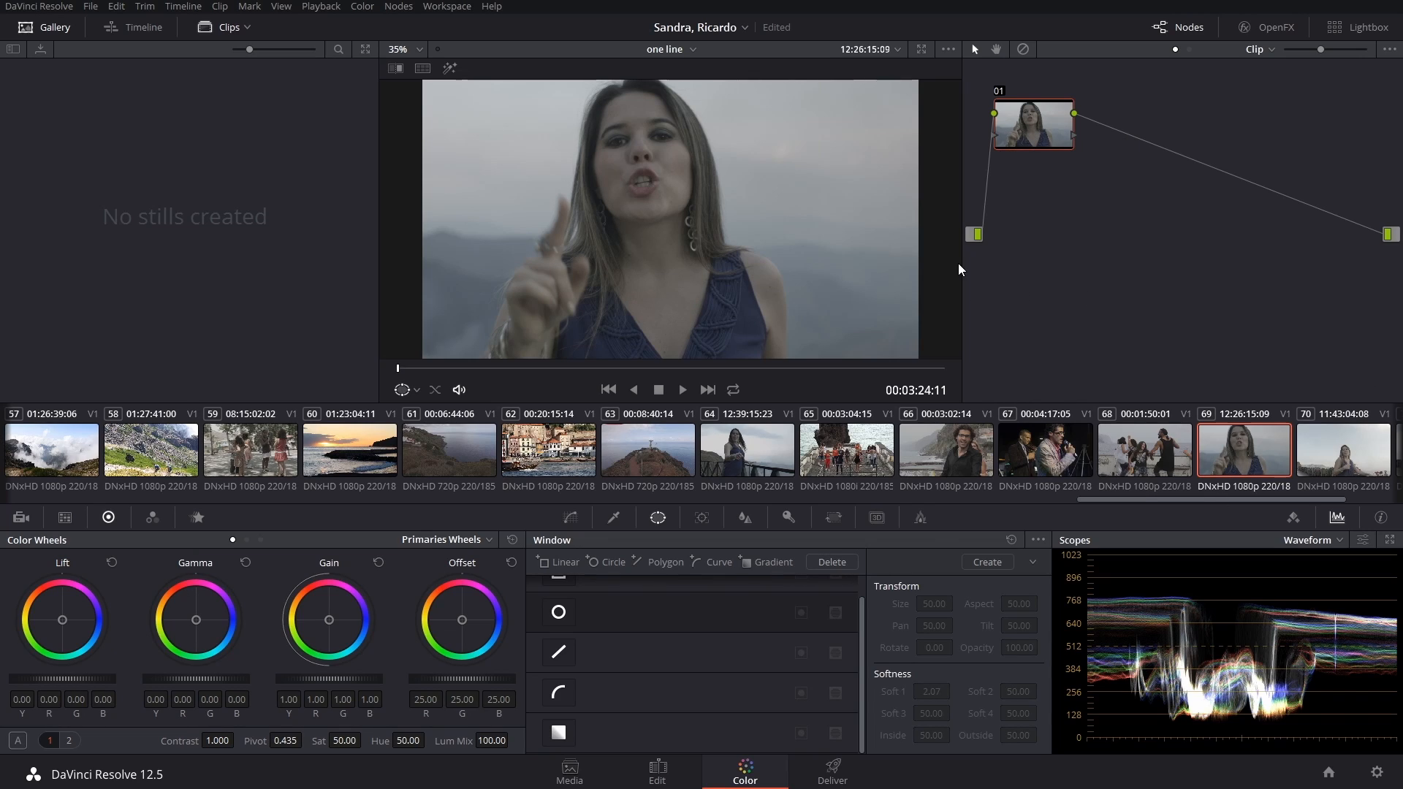
# Apply a LUT to node 01 of clip 69 and add a serial node after it
pyautogui.moveTo(401, 369); pyautogui.dragTo(196, 388)
pyautogui.rightClick(1018, 107)
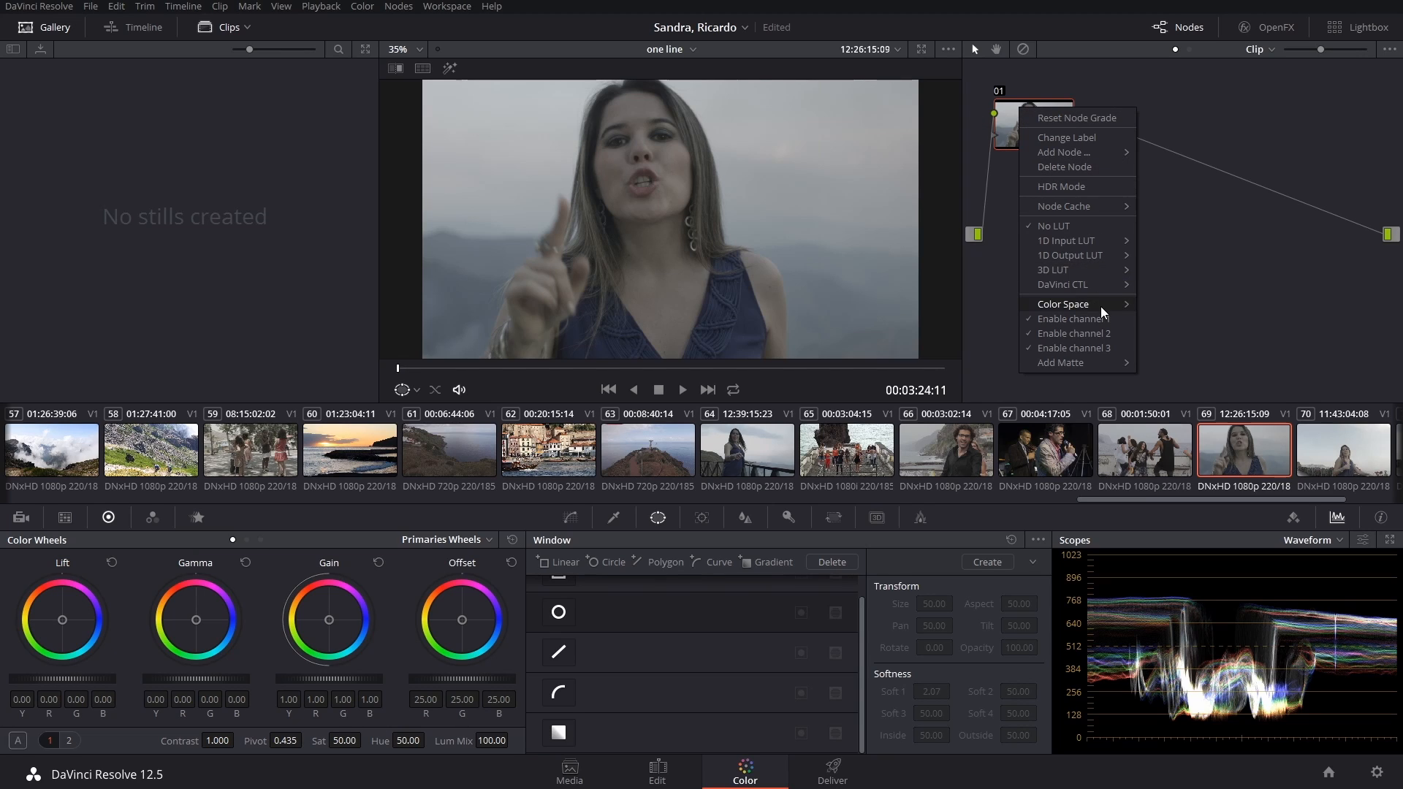
pyautogui.click(1176, 307)
pyautogui.hotkey('alt', 's')
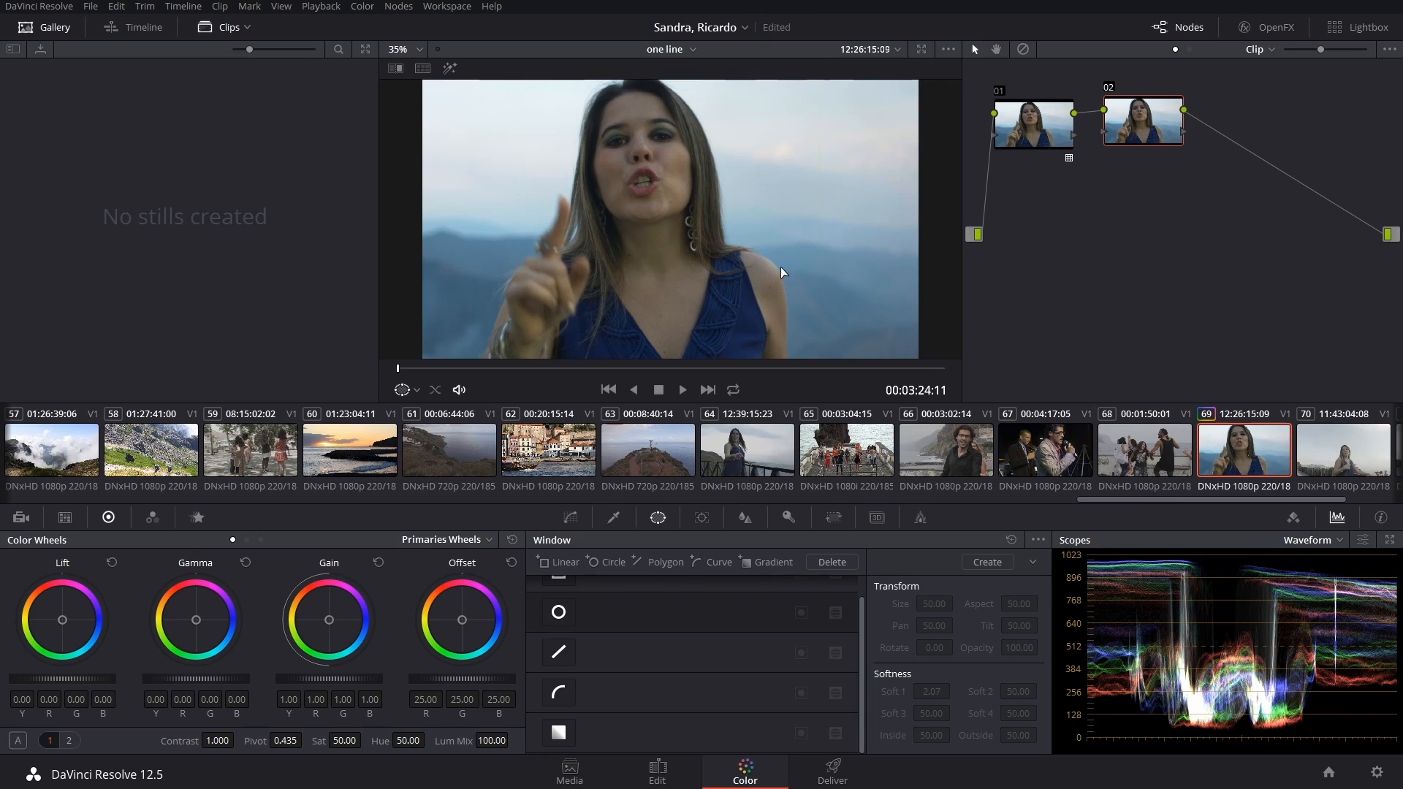
# Fit a narrow circle window over the woman's face and neck on node 02, and sample her skin tone with Clean White at 6.5
pyautogui.click(559, 612)
pyautogui.moveTo(647, 220); pyautogui.dragTo(621, 156)
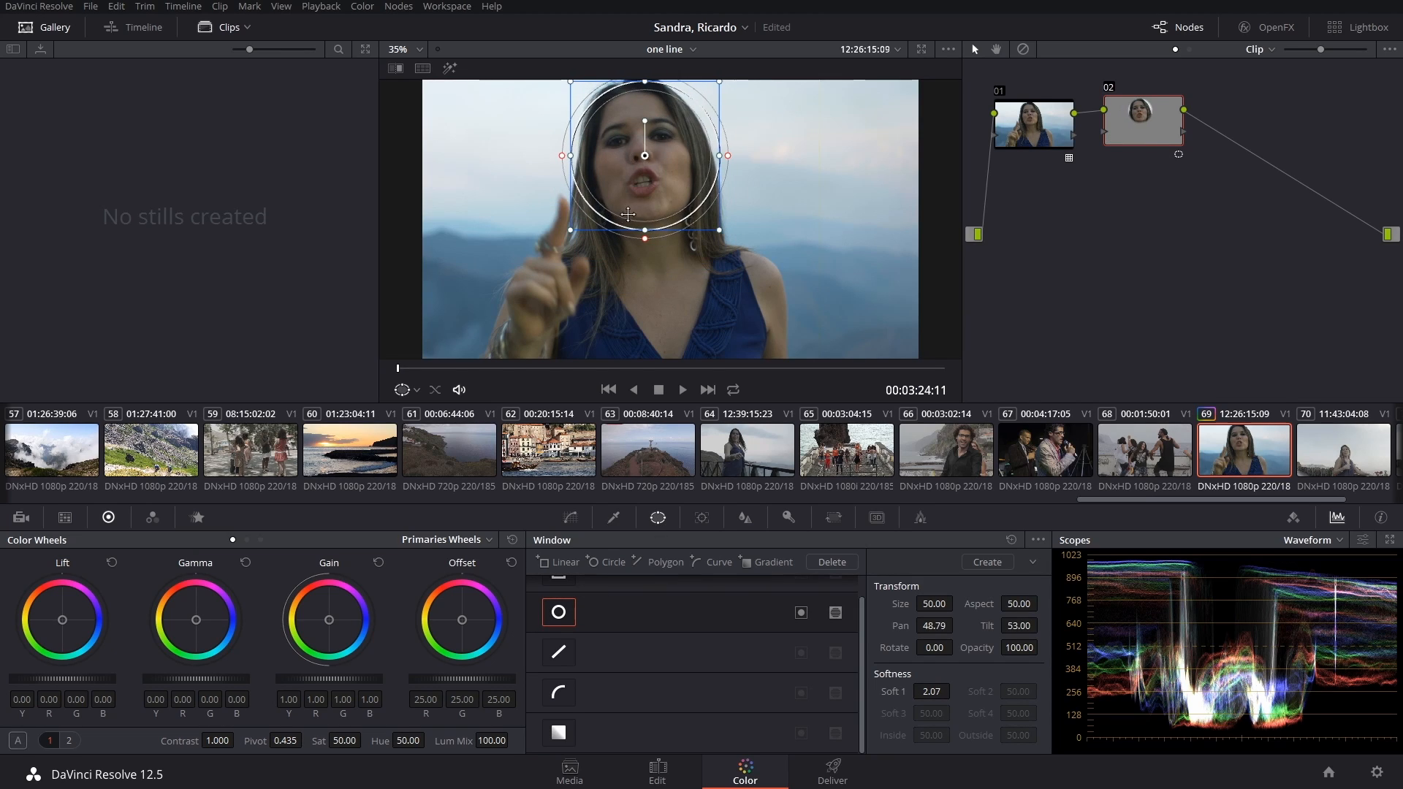
pyautogui.click(614, 517)
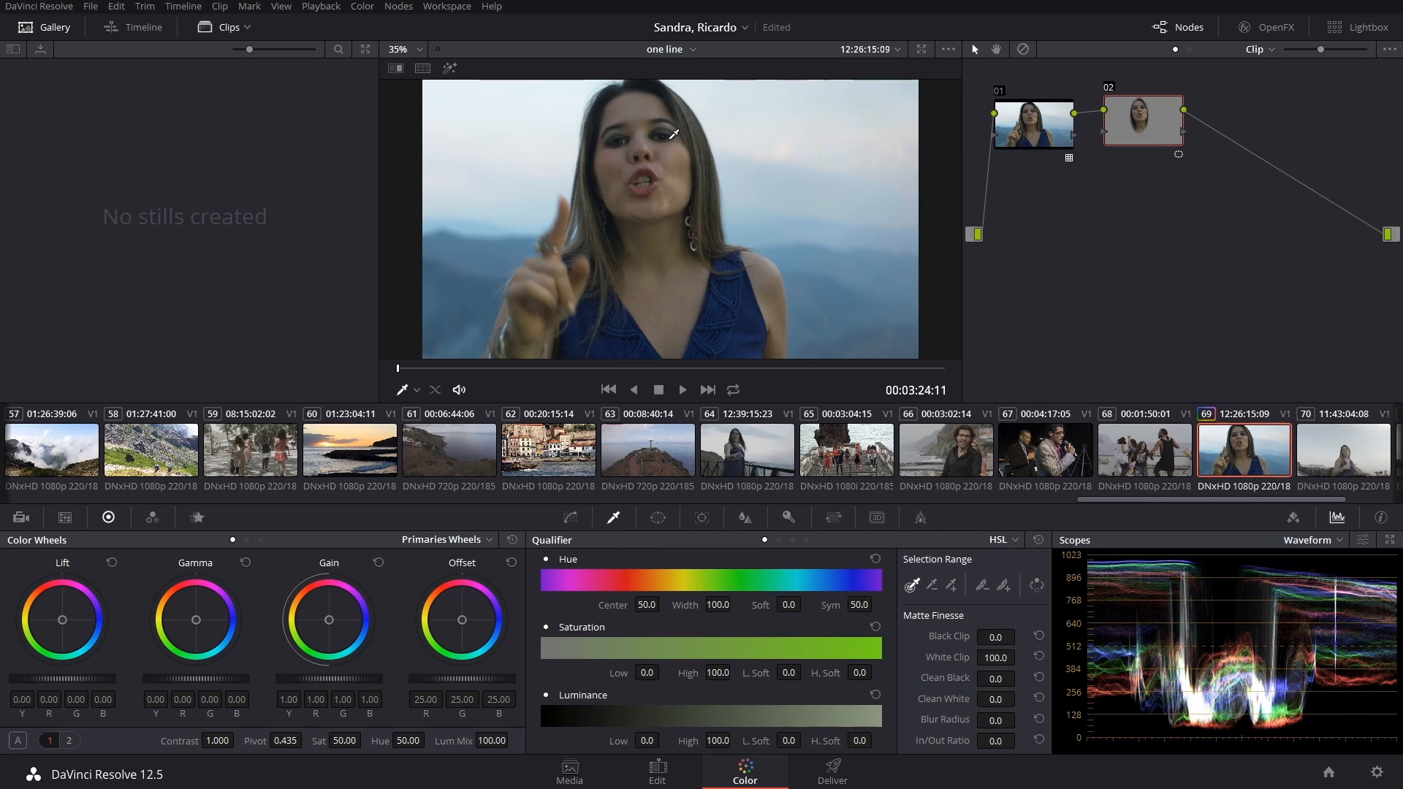
pyautogui.click(675, 164)
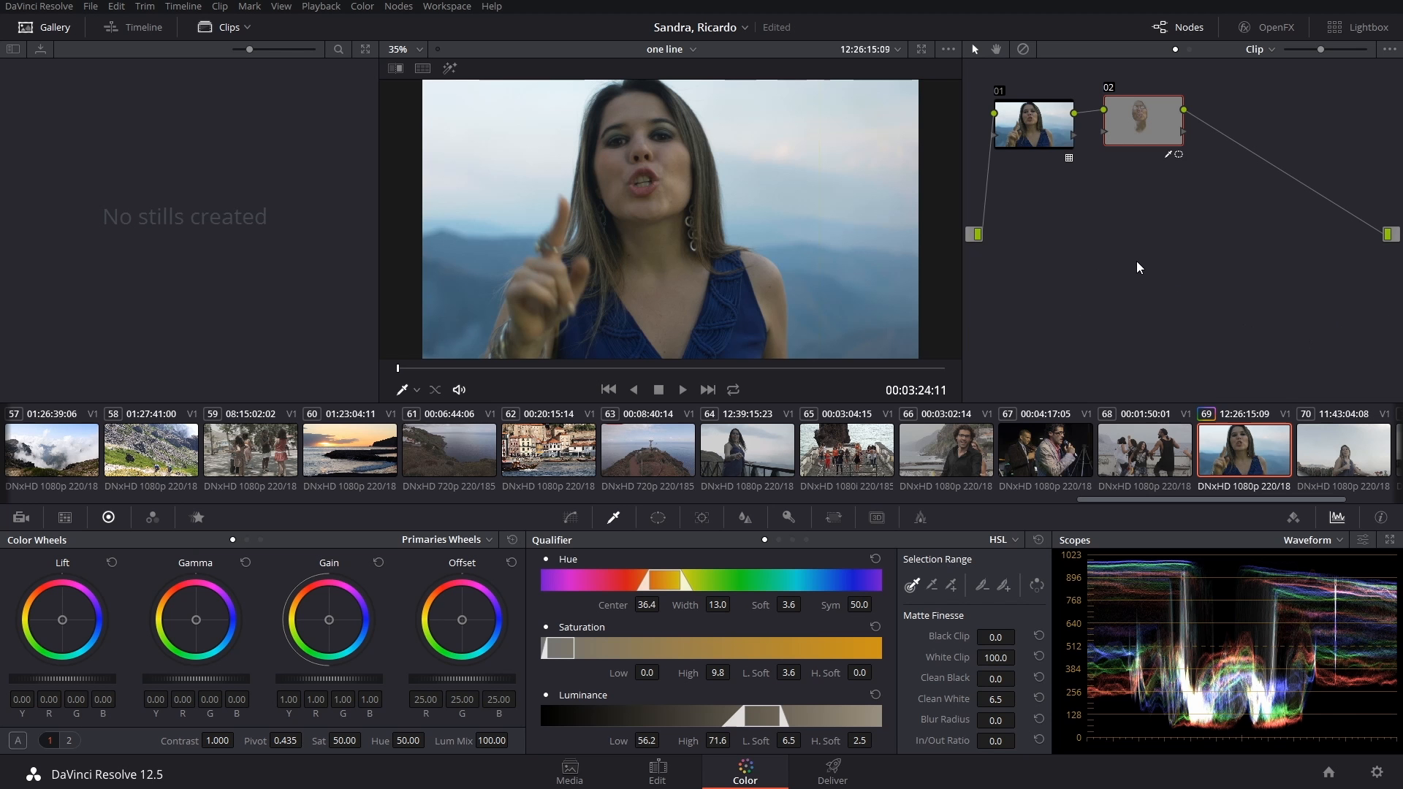
# Compare the isolated skin selection with the full picture using the highlight view
pyautogui.hotkey('shift', 'h')
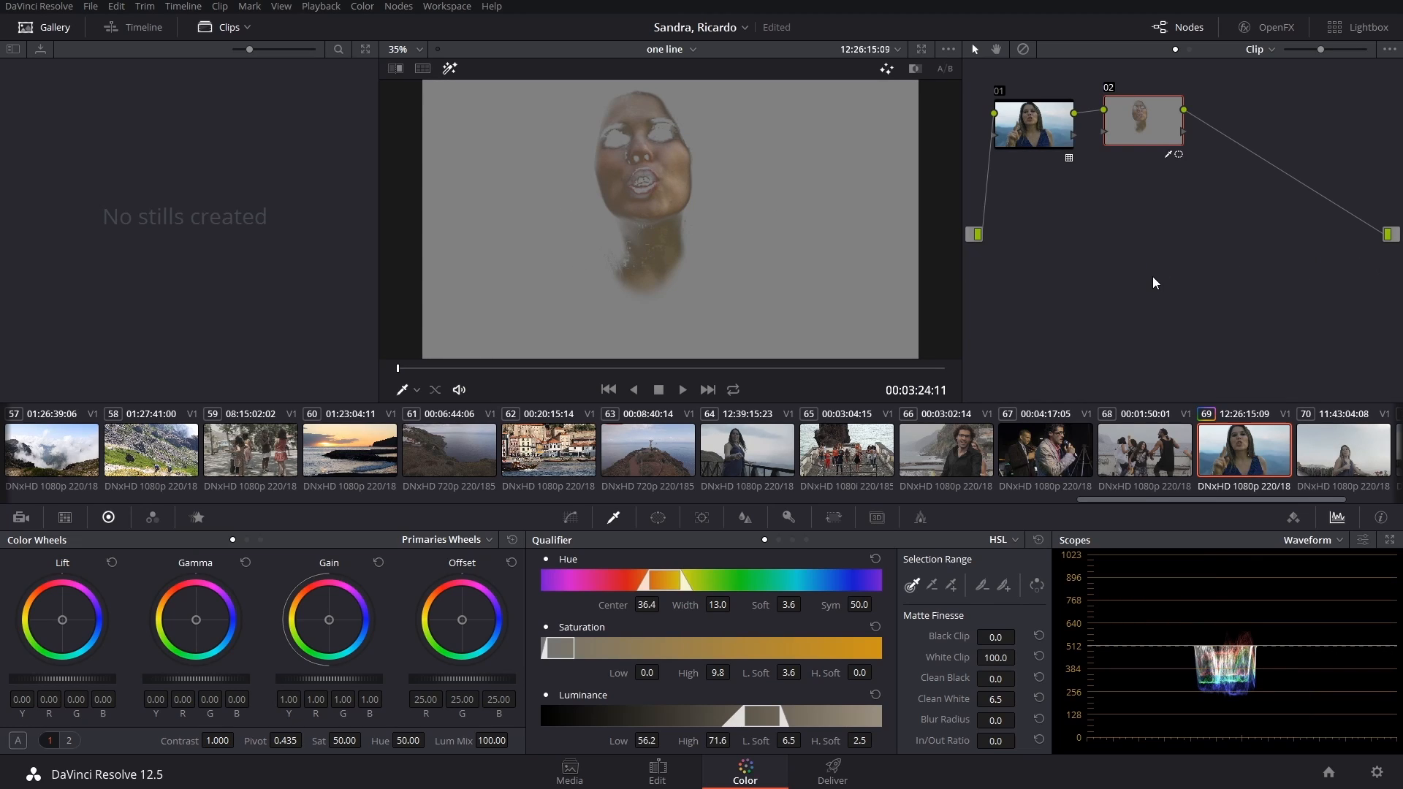
pyautogui.hotkey('shift', 'h')
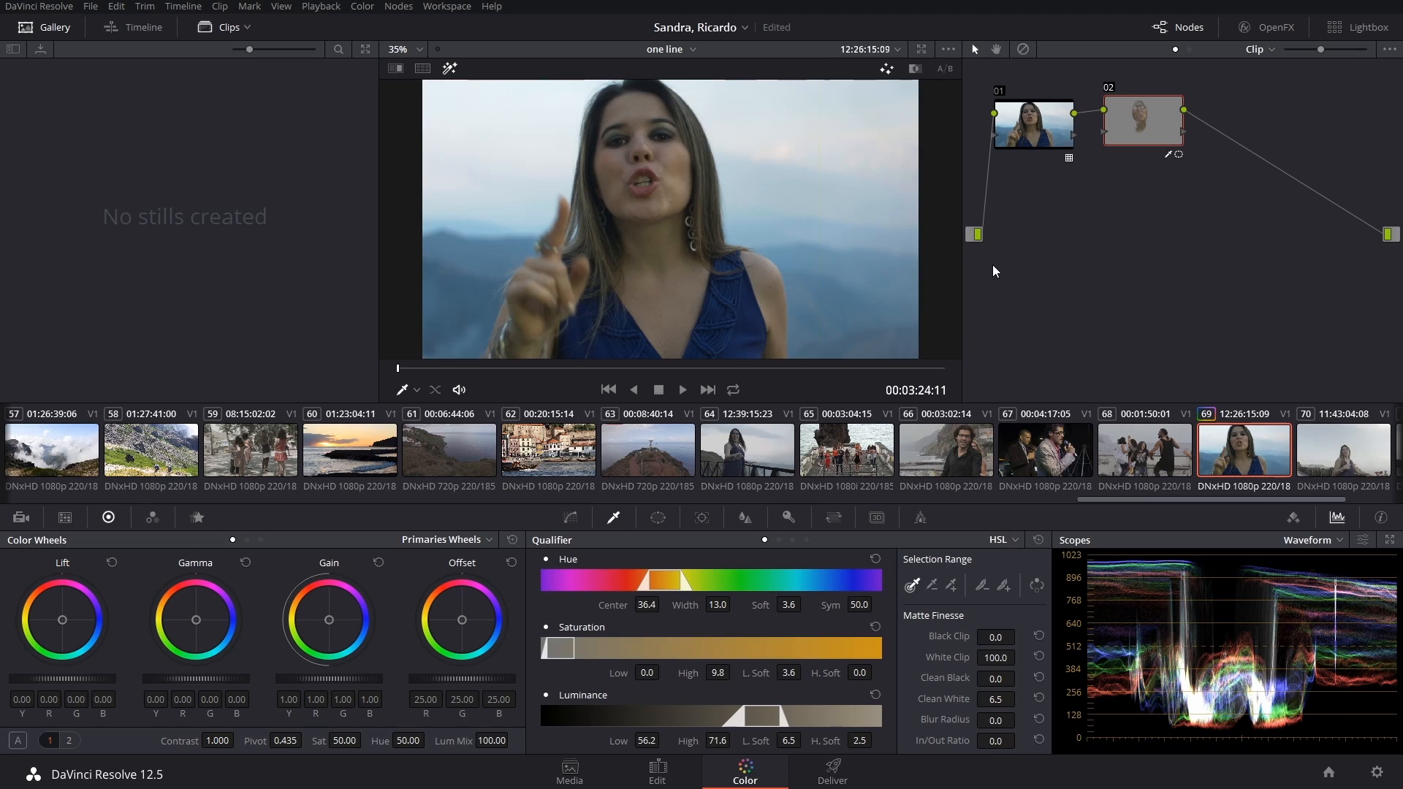
pyautogui.hotkey('shift', 'h')
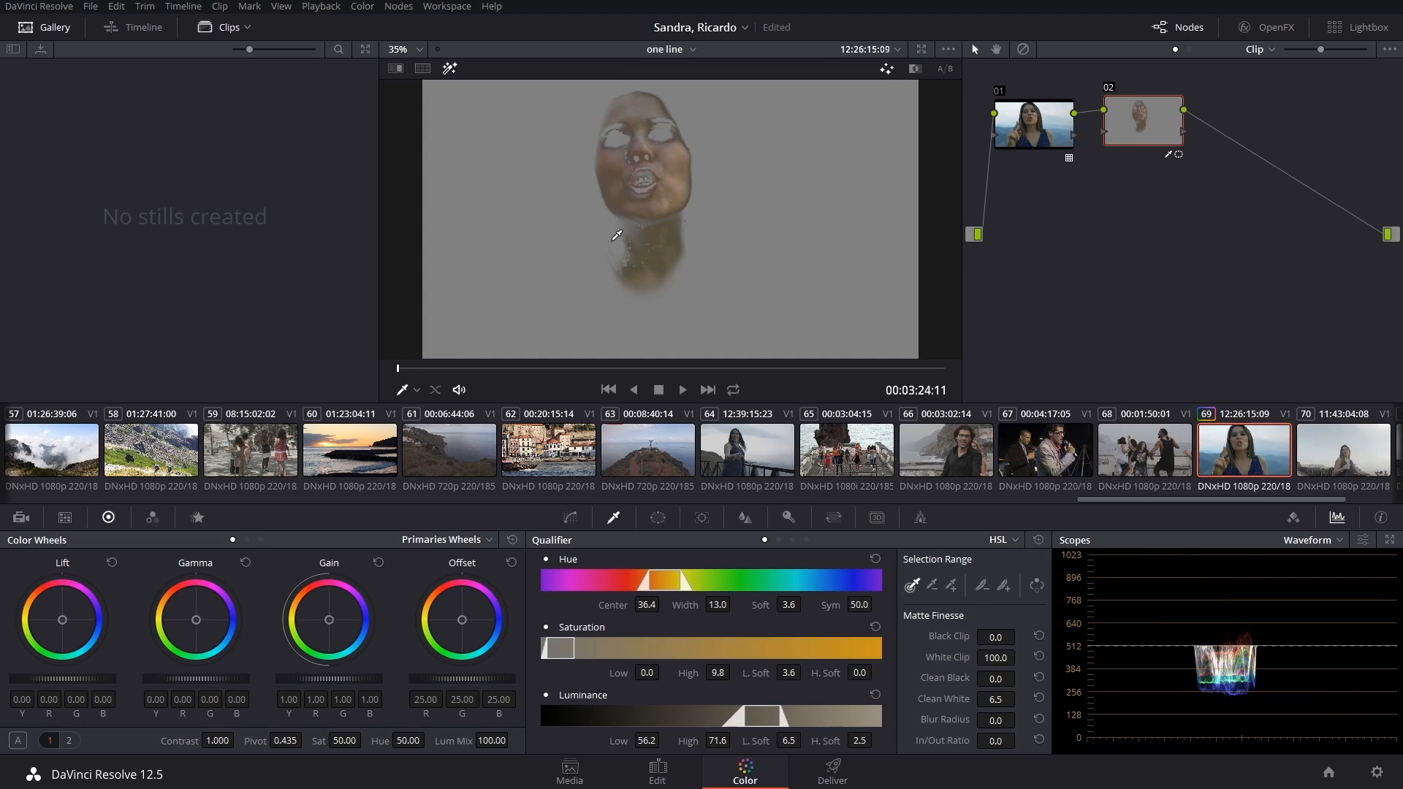
pyautogui.hotkey('shift', 'h')
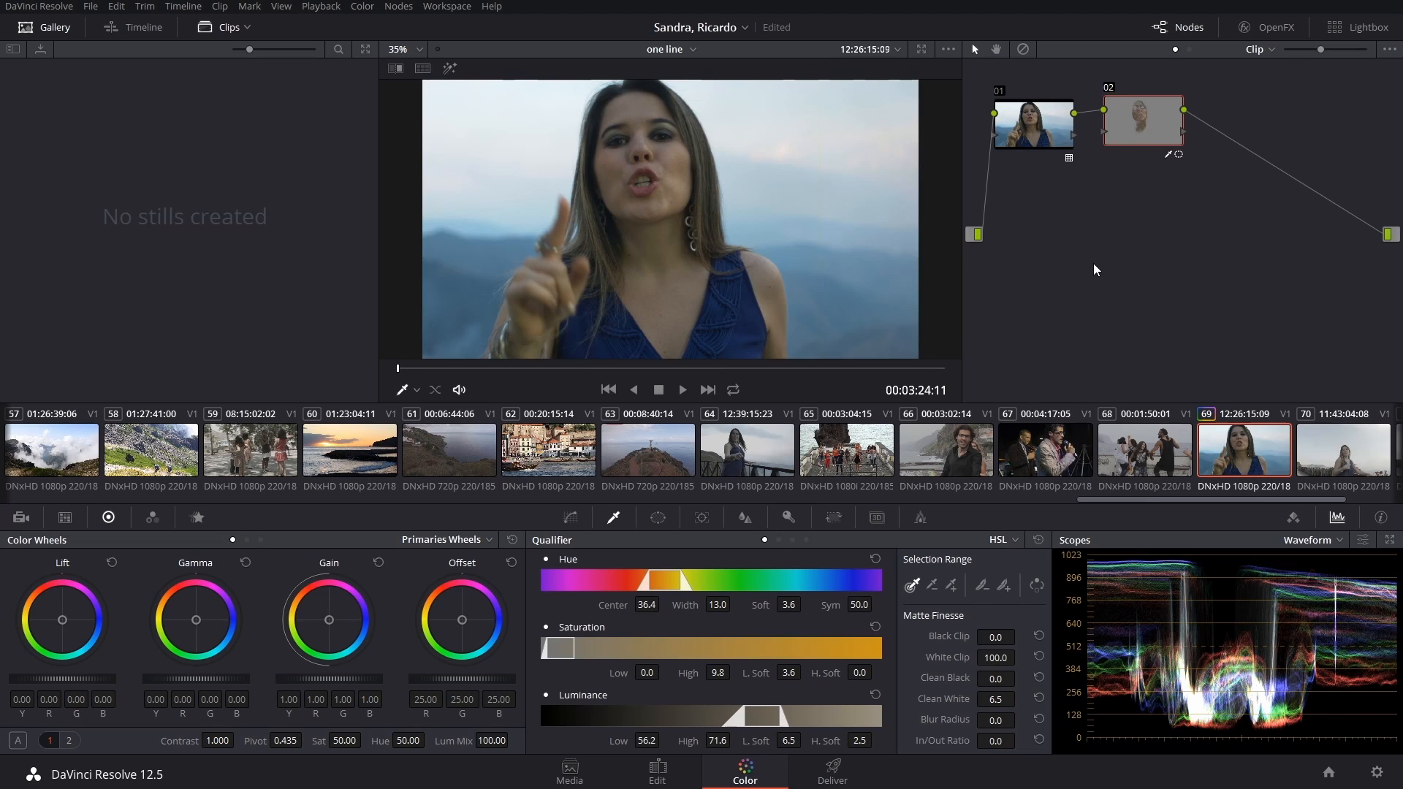
# Check the face window against the woman's head movement through clip 69, returning to the first frame
pyautogui.click(658, 517)
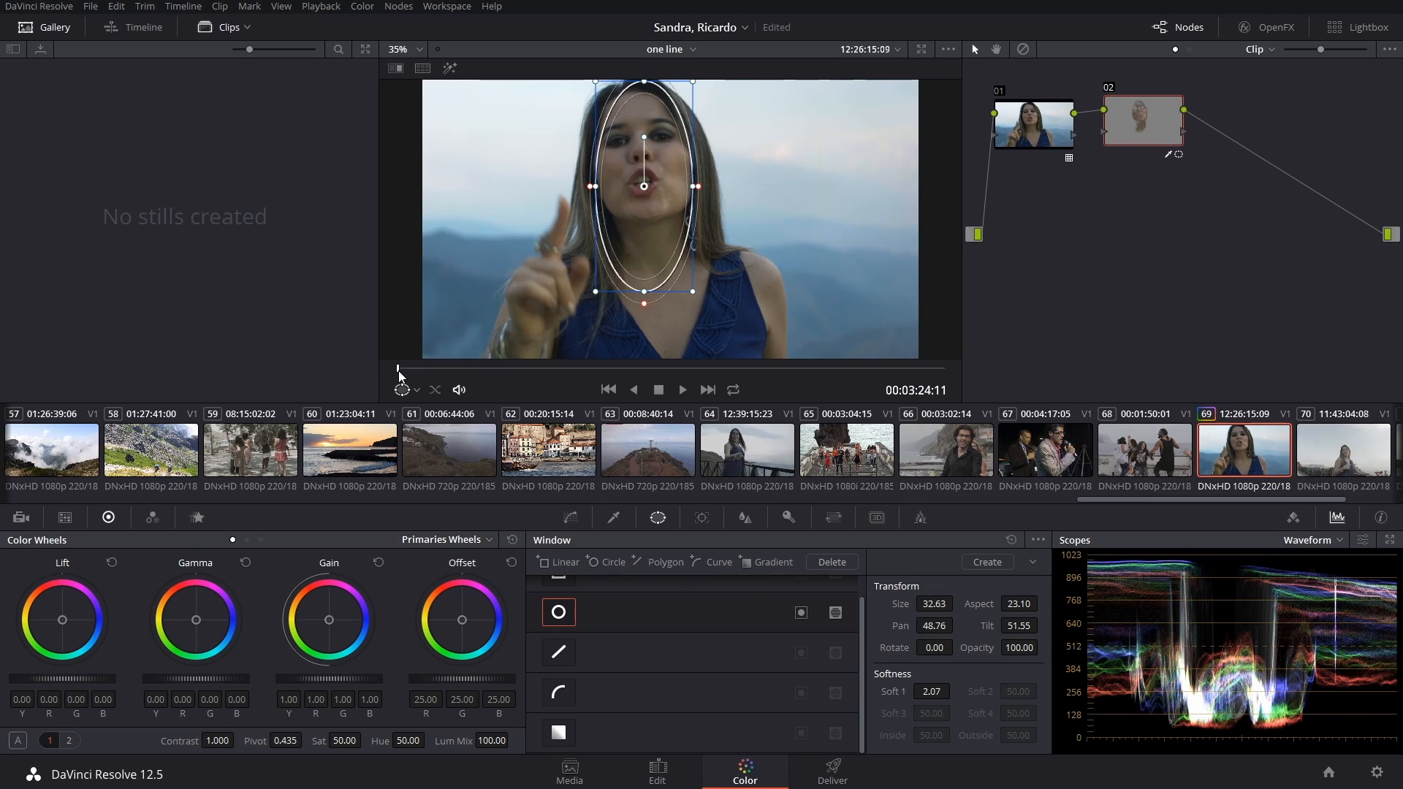
pyautogui.moveTo(399, 368); pyautogui.dragTo(740, 347)
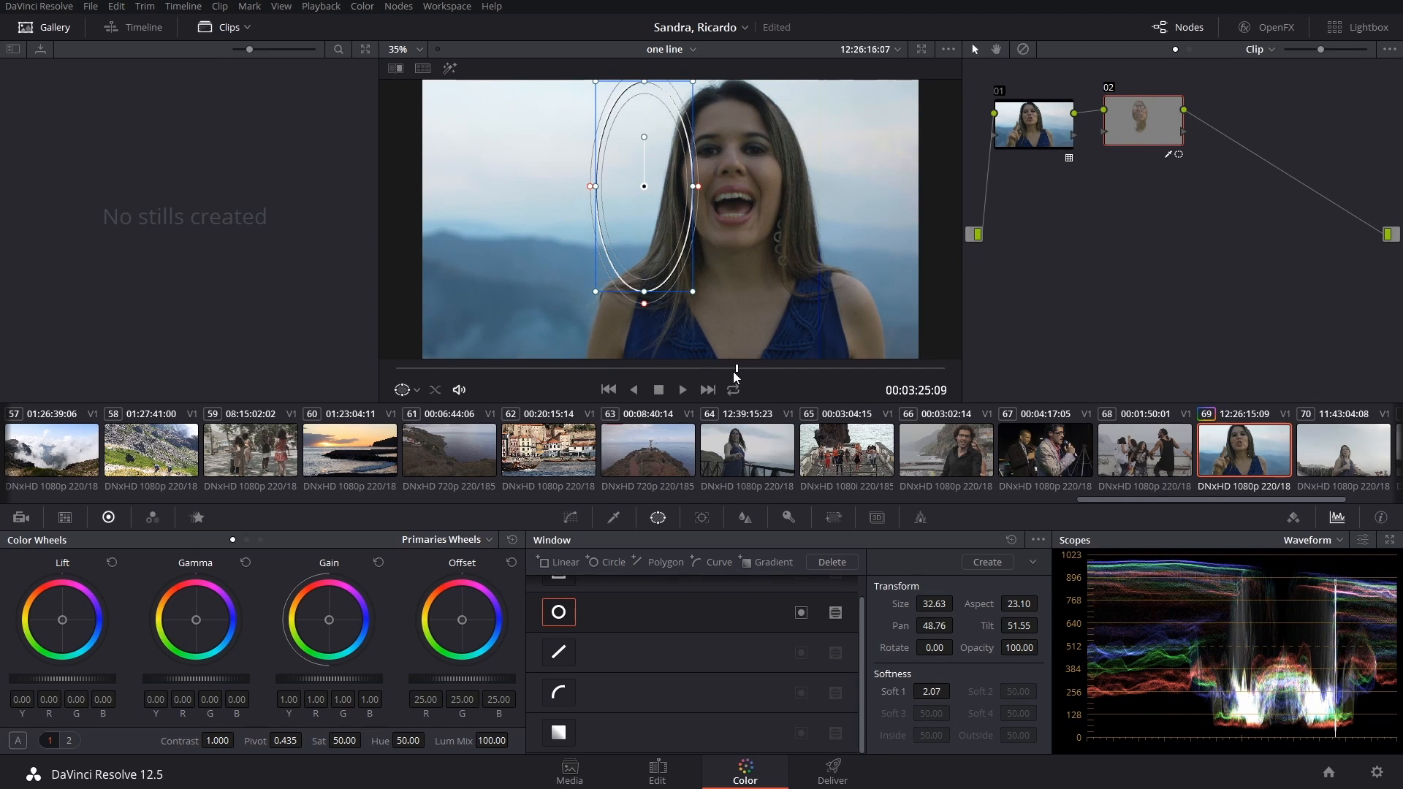
pyautogui.moveTo(735, 374); pyautogui.dragTo(317, 405)
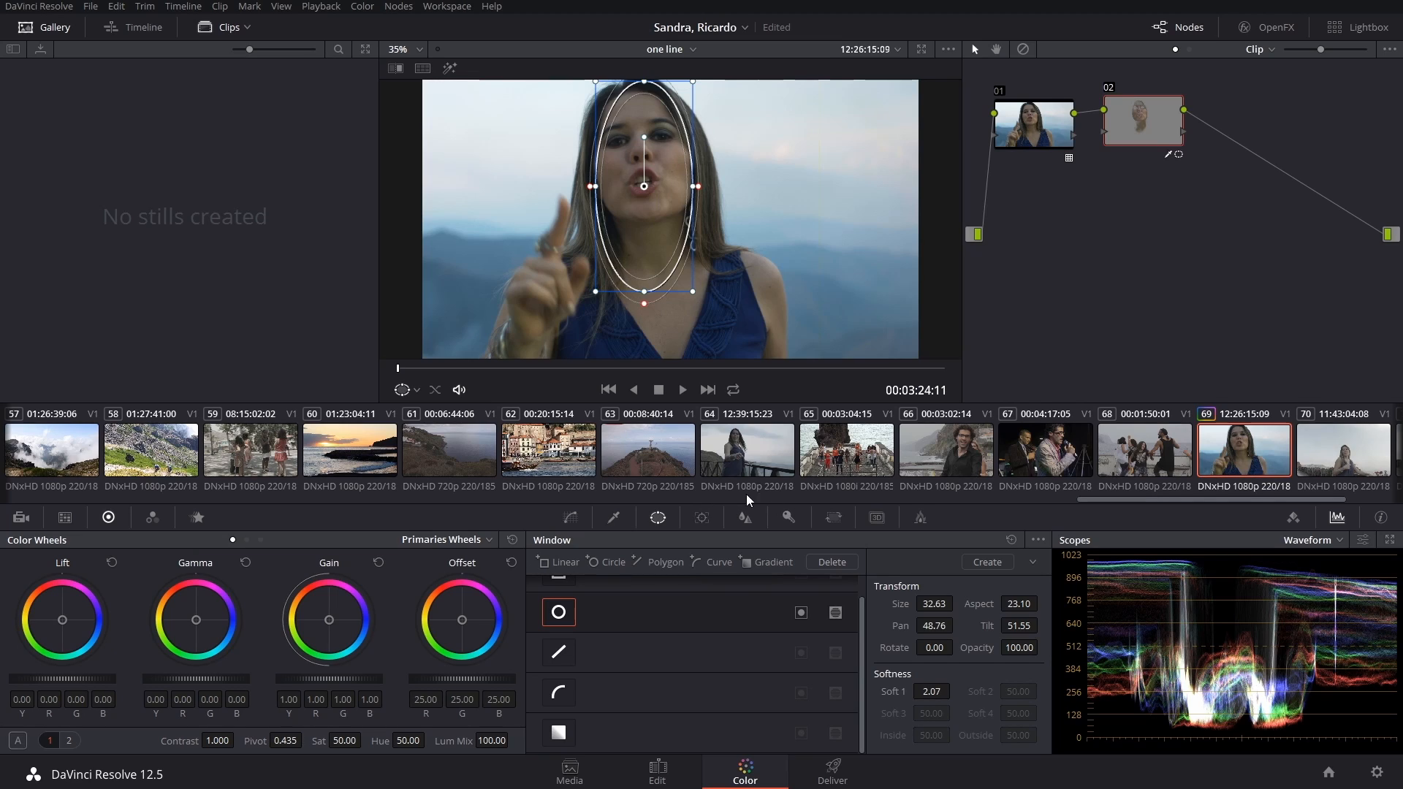
# Track the face window forward through the clip with Pan, Tilt, Zoom, Rotate and 3D enabled, and return to the first frame
pyautogui.click(702, 518)
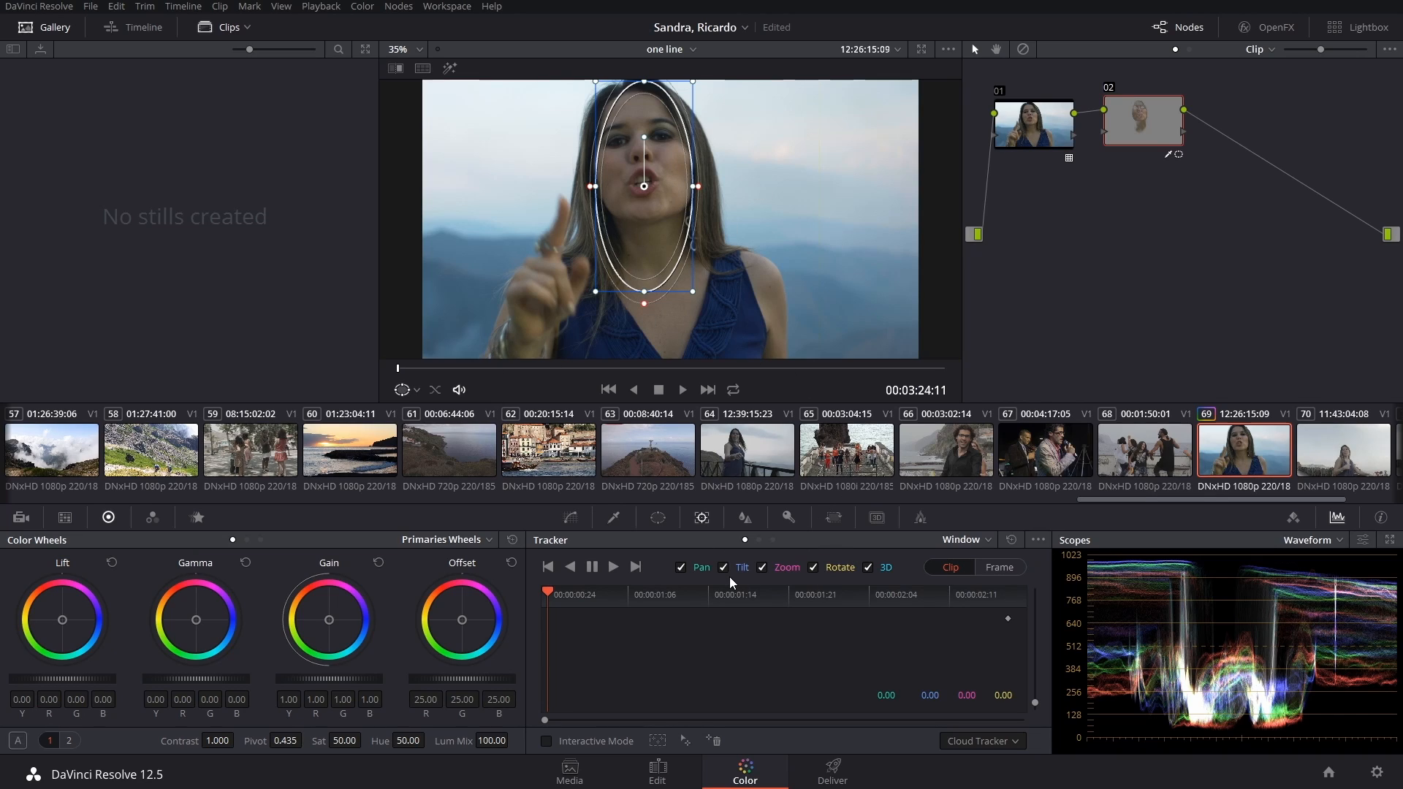
pyautogui.click(615, 568)
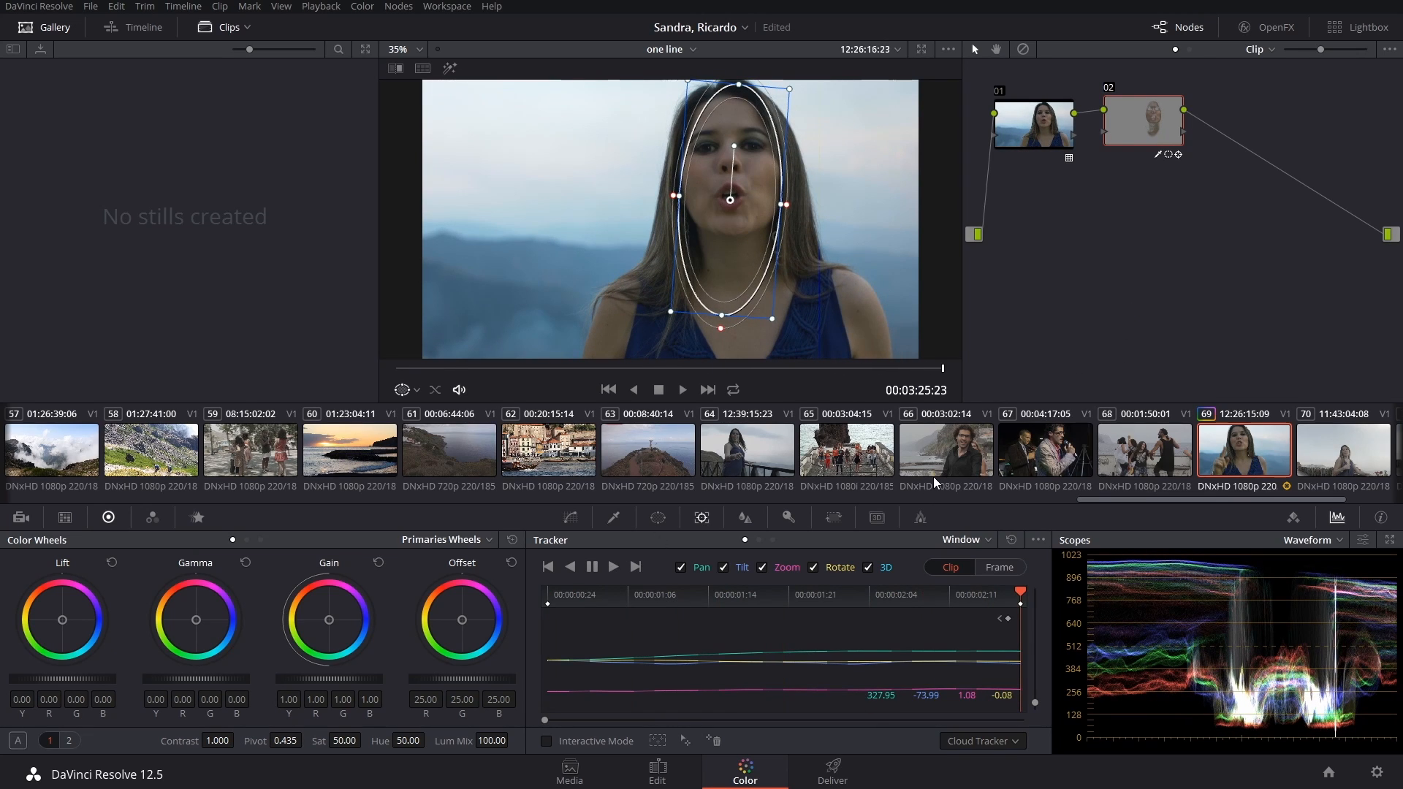
pyautogui.hotkey('shift', 'h')
pyautogui.moveTo(1017, 589); pyautogui.dragTo(515, 561)
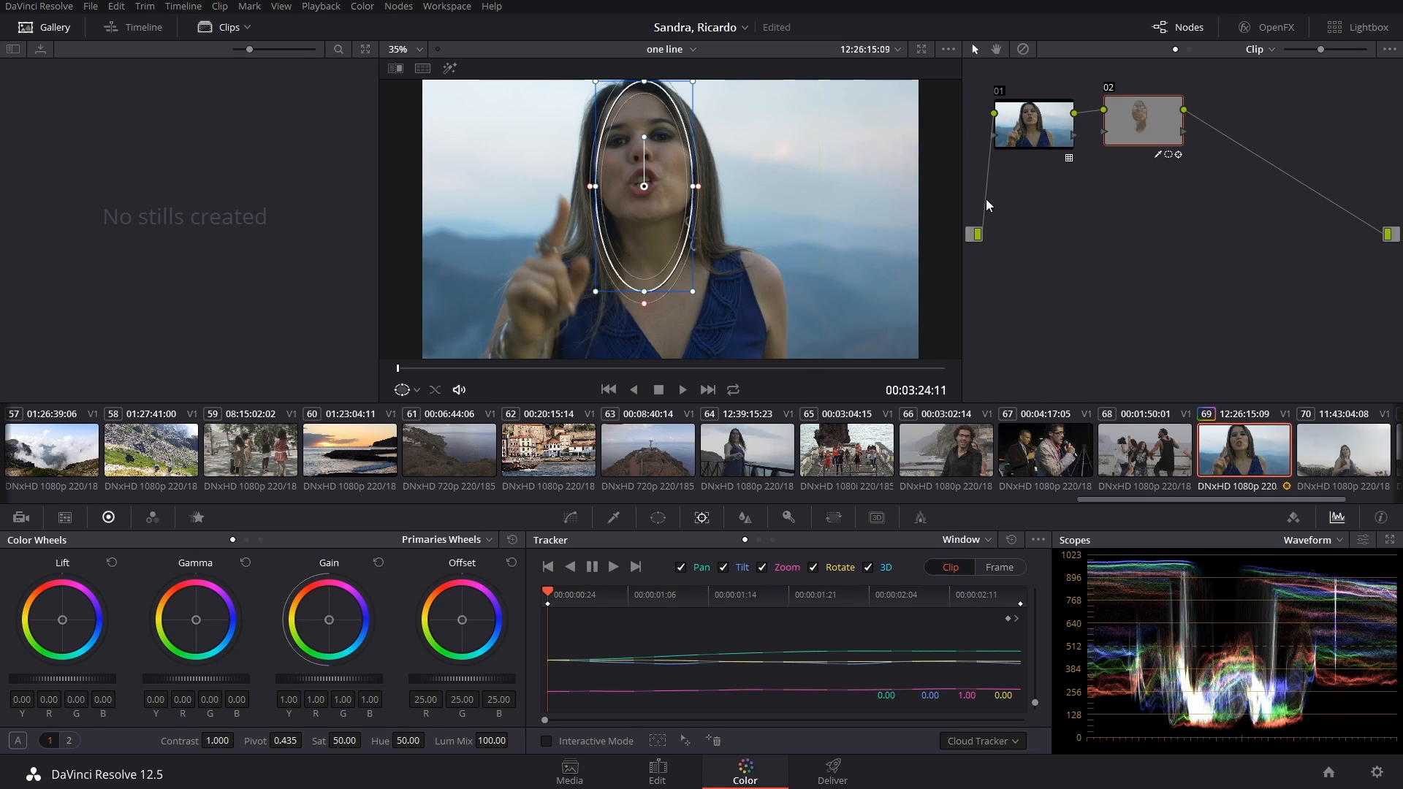
# Reset the track data on the active face window
pyautogui.click(1038, 542)
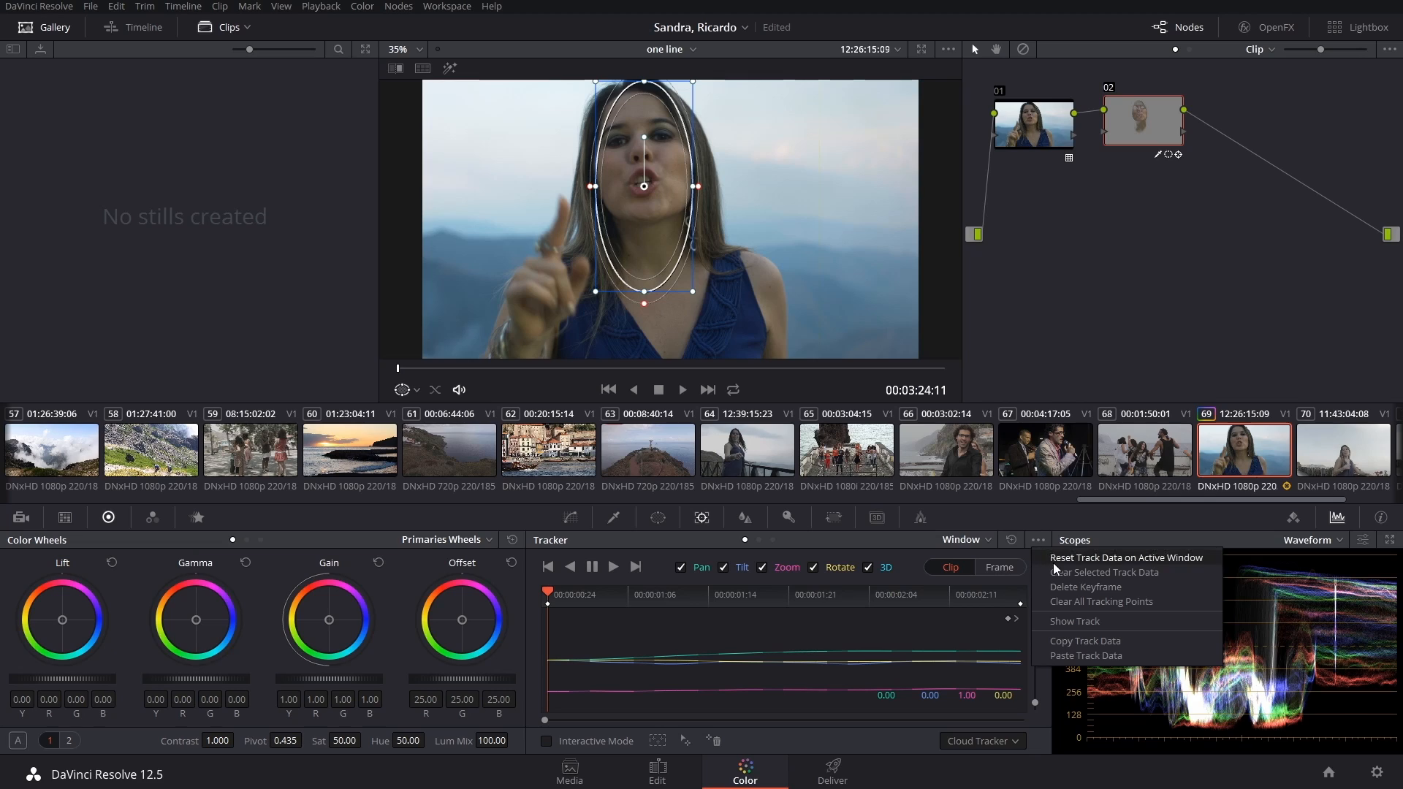
pyautogui.click(1035, 542)
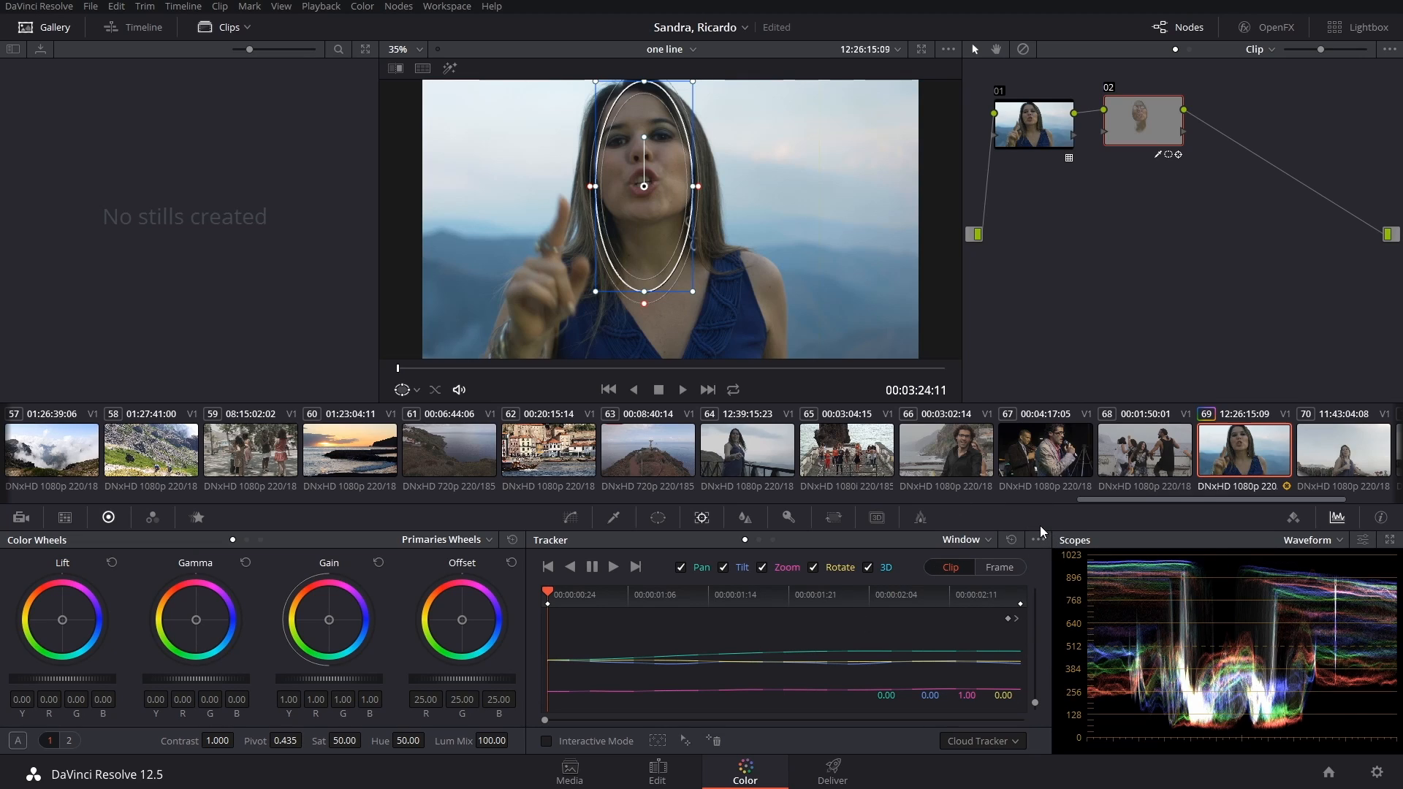
pyautogui.click(1033, 544)
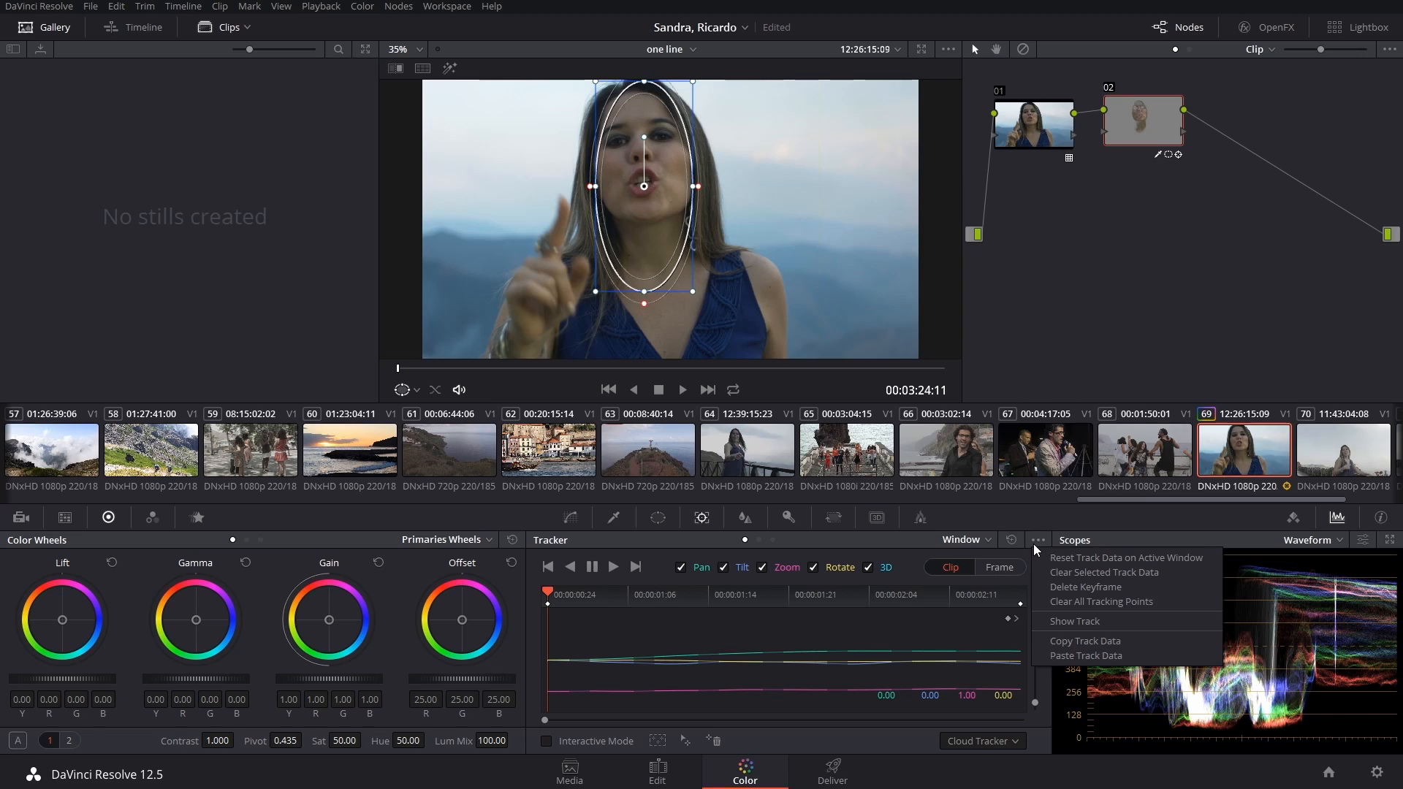
pyautogui.click(1122, 560)
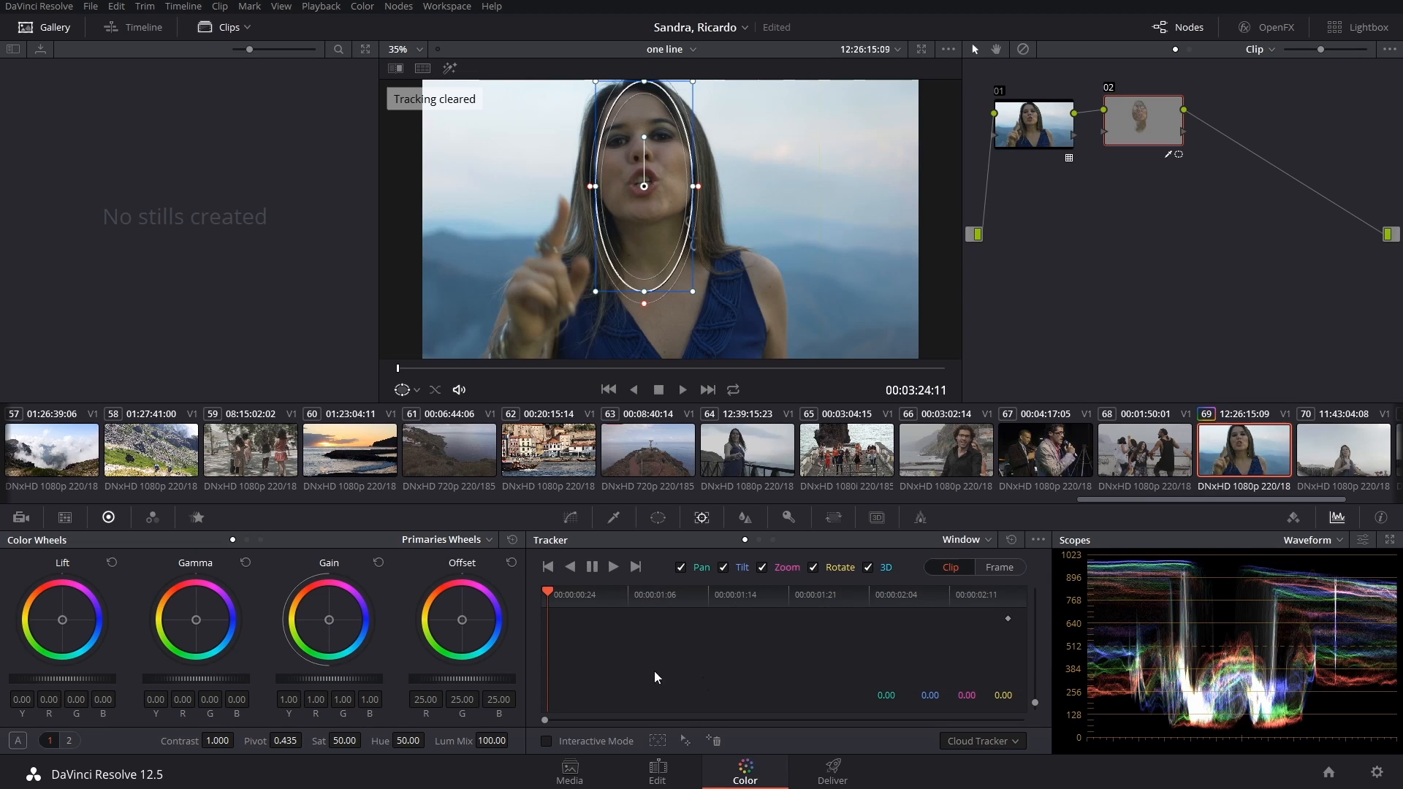
# Disable the 3D, Rotate, Zoom and Tilt tracking options, leaving only Pan enabled
pyautogui.click(866, 568)
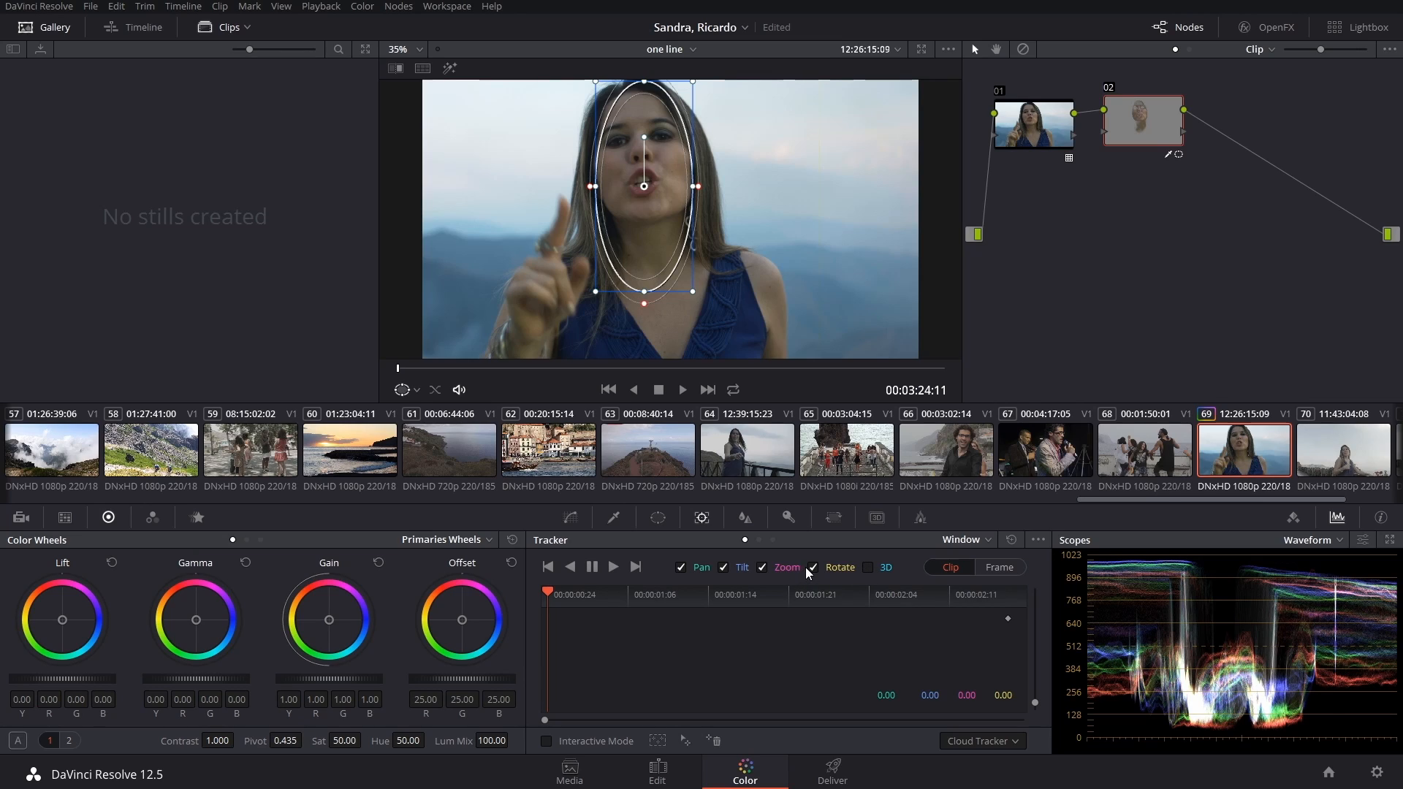
pyautogui.click(813, 568)
pyautogui.click(762, 568)
pyautogui.click(726, 568)
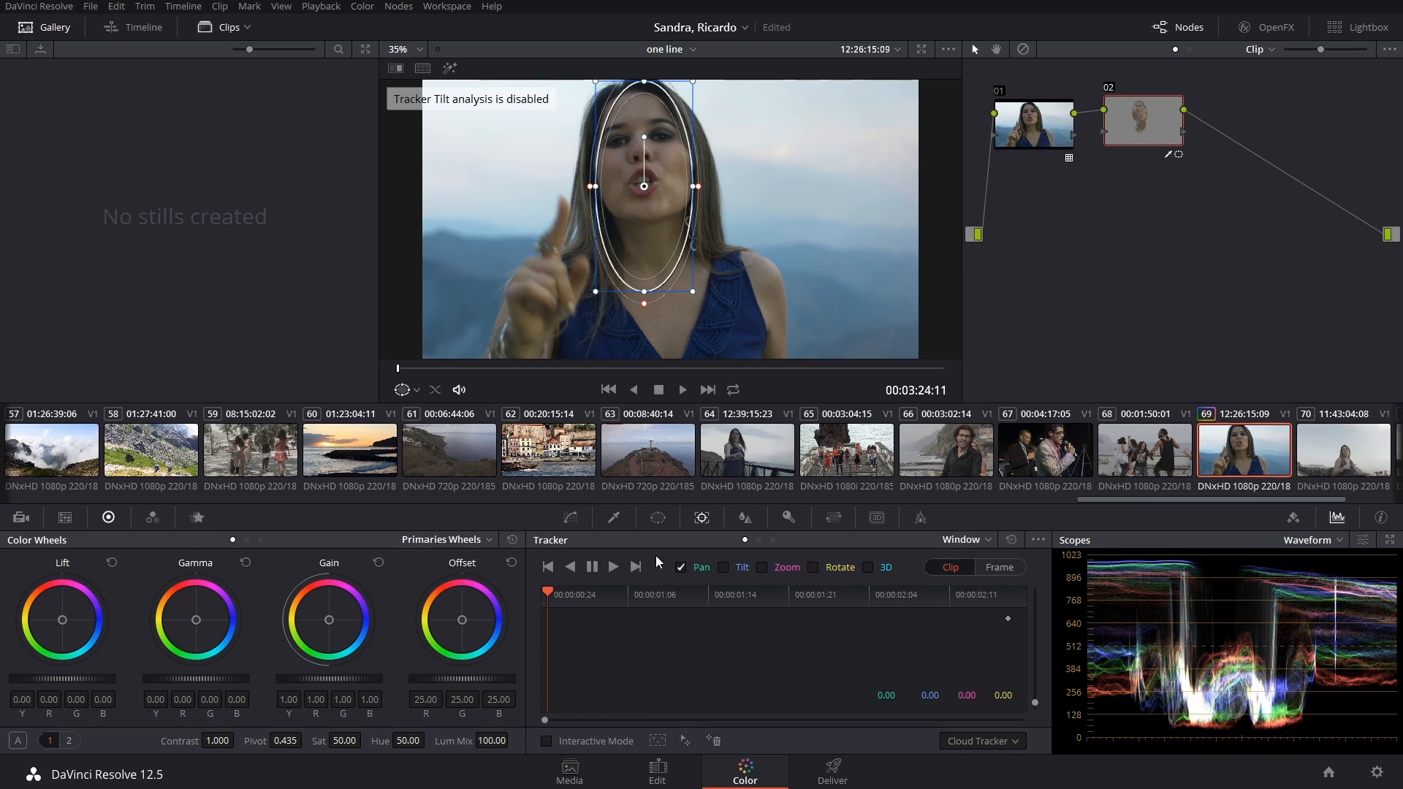
# Track the face window forward using Pan only and review the result through the clip
pyautogui.click(613, 567)
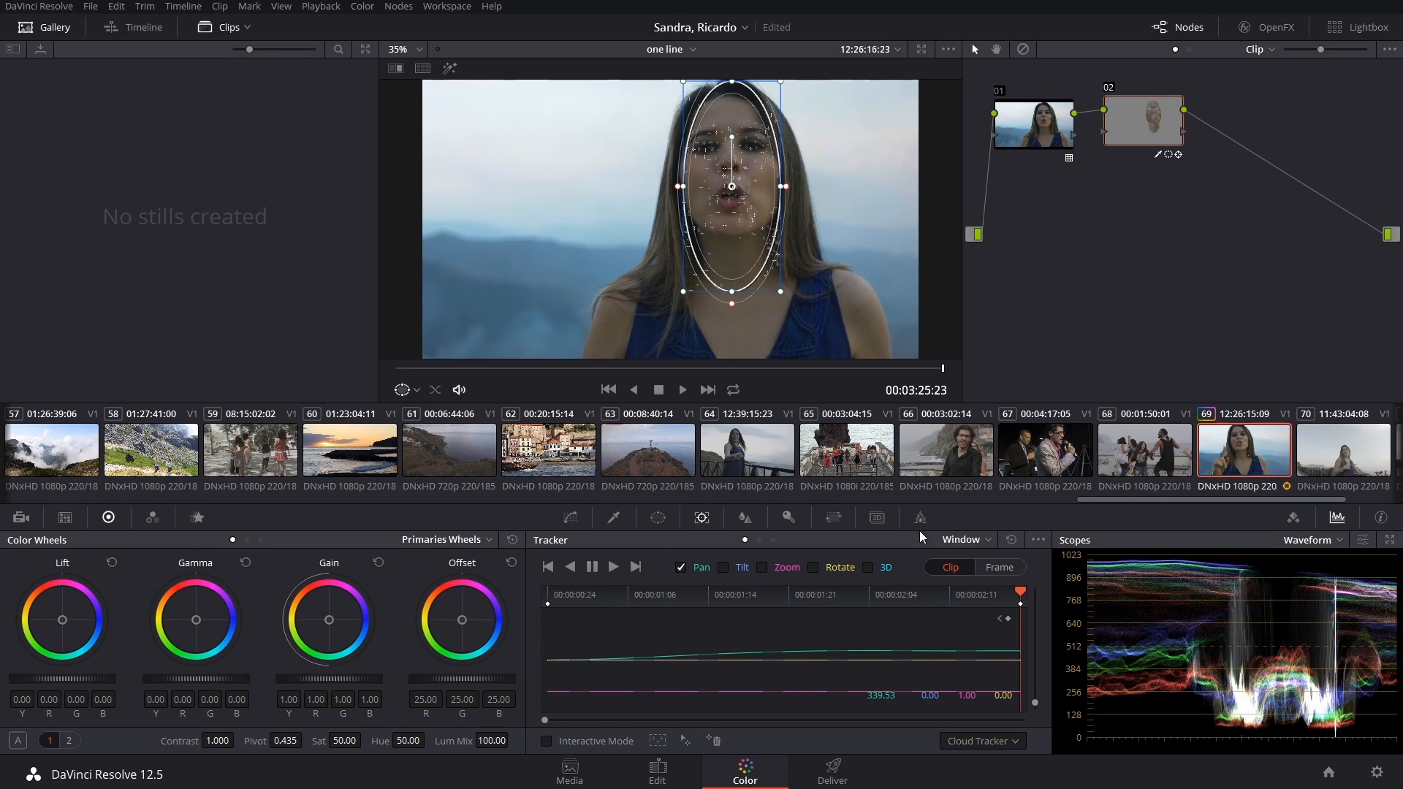
pyautogui.moveTo(1020, 593); pyautogui.dragTo(536, 614)
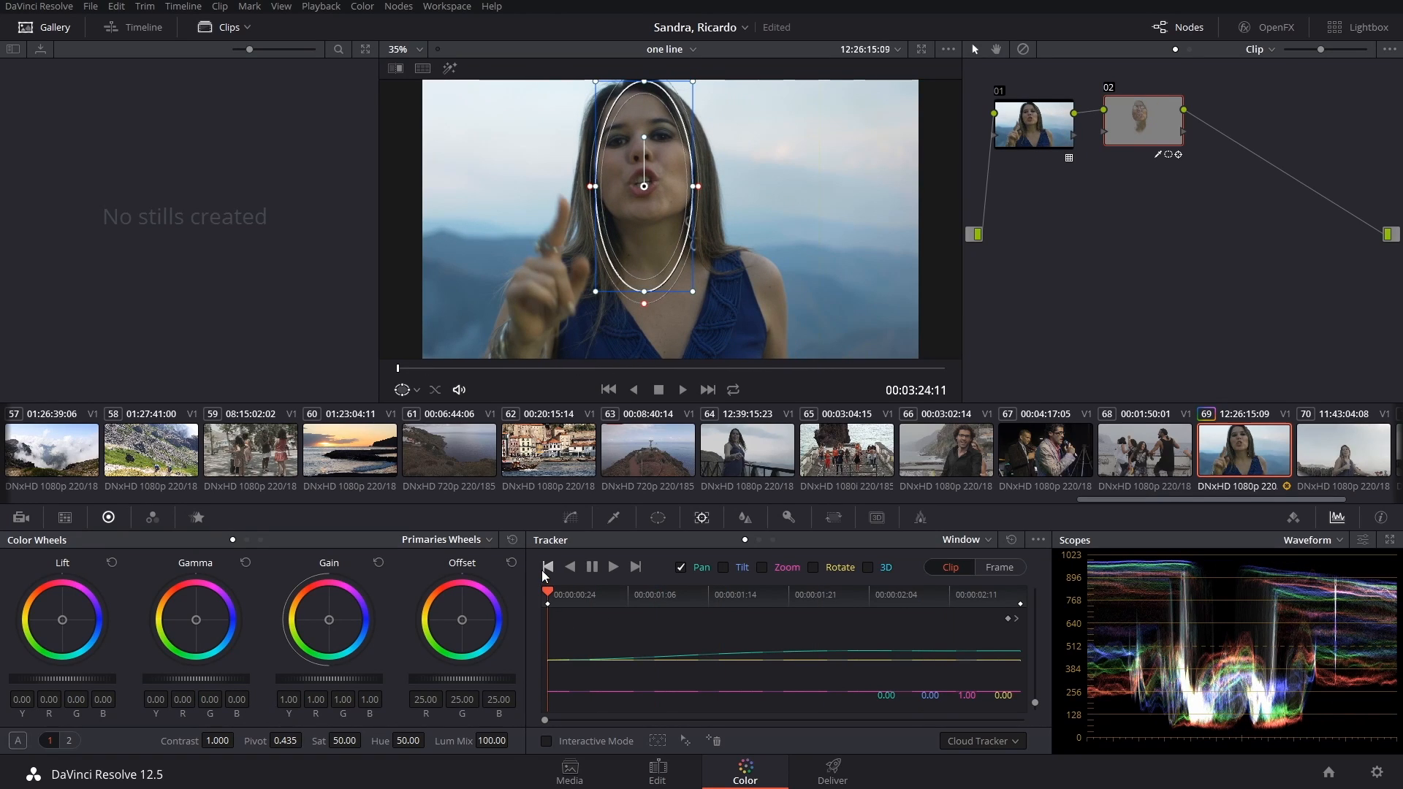
pyautogui.moveTo(545, 590)
pyautogui.mouseDown()
pyautogui.moveTo(848, 616)
pyautogui.moveTo(963, 657)
pyautogui.moveTo(862, 621)
pyautogui.moveTo(528, 608)
pyautogui.mouseUp()
pyautogui.moveTo(810, 594); pyautogui.dragTo(444, 589)
# Clear the pan-only track, then retrack the face window forward with Pan and Tilt enabled and review it from the first frame
pyautogui.click(1038, 540)
pyautogui.click(1066, 587)
pyautogui.click(747, 568)
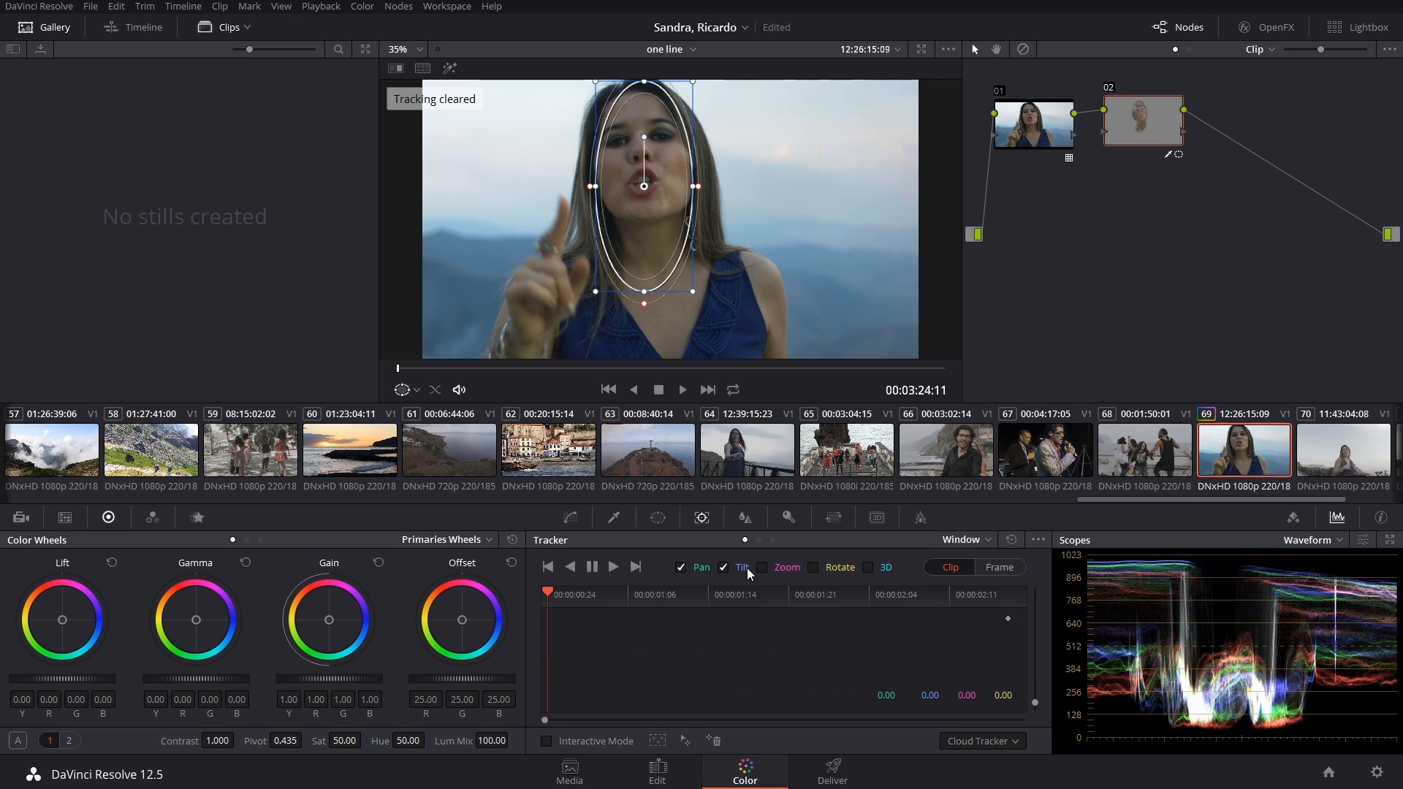
pyautogui.click(612, 567)
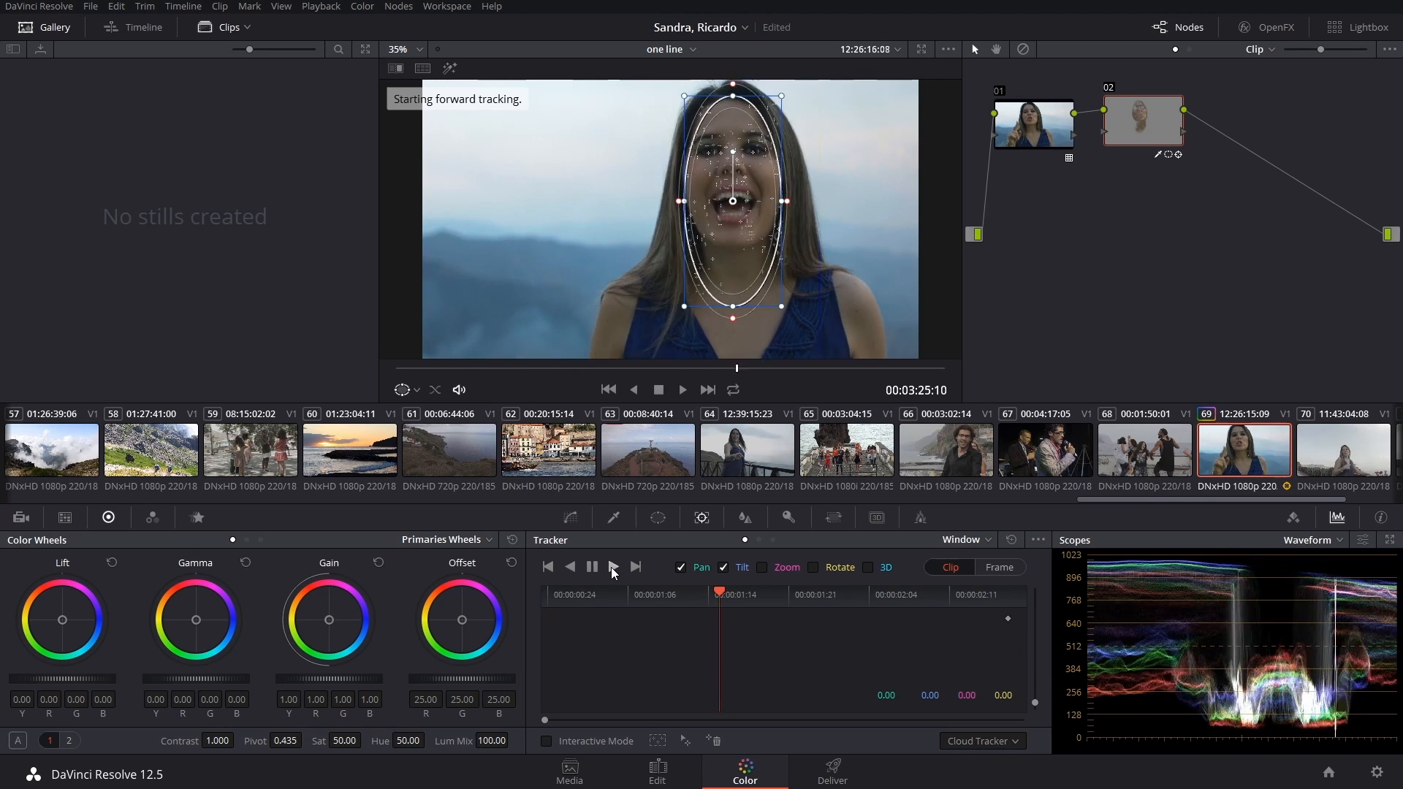
pyautogui.moveTo(1022, 589); pyautogui.dragTo(519, 613)
pyautogui.press('space')
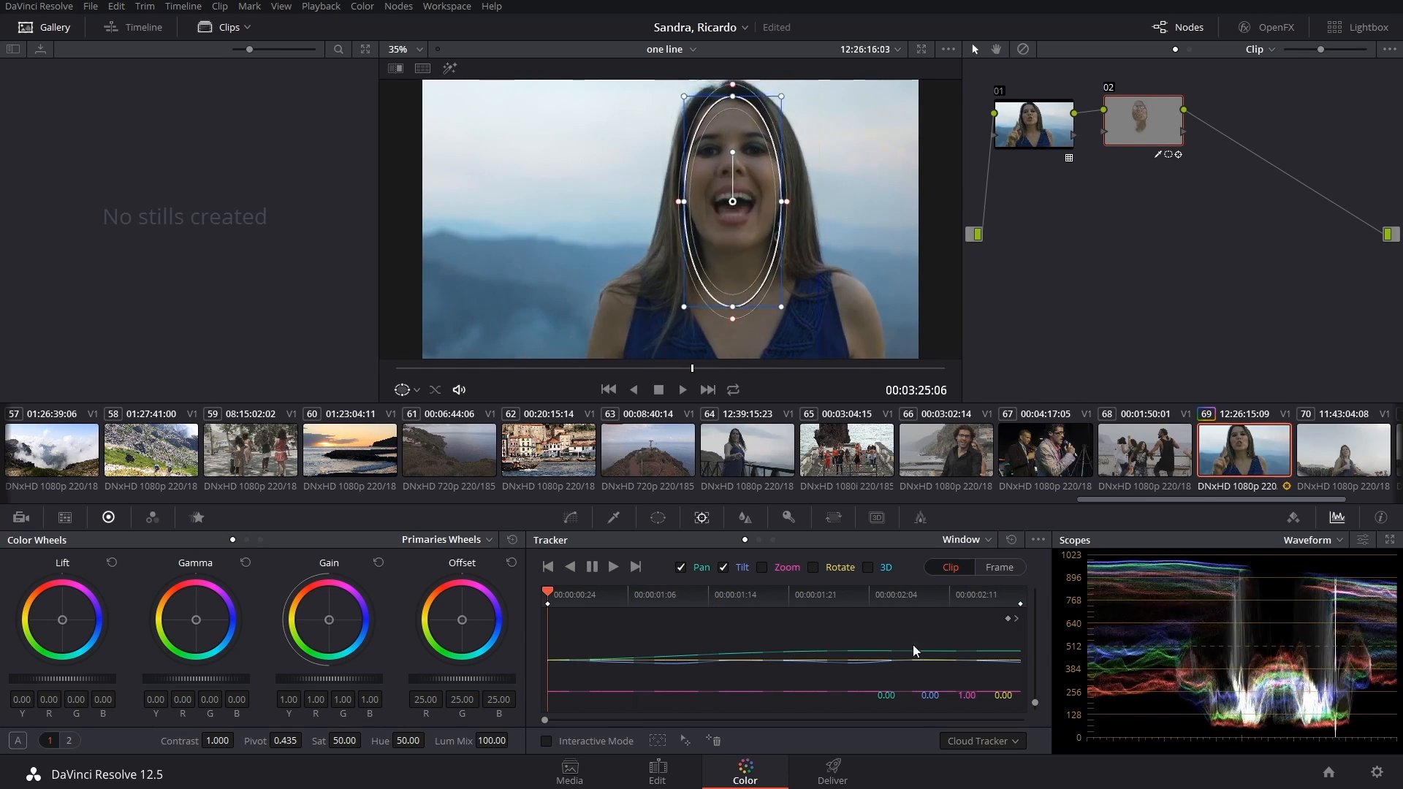
pyautogui.moveTo(855, 658); pyautogui.dragTo(498, 623)
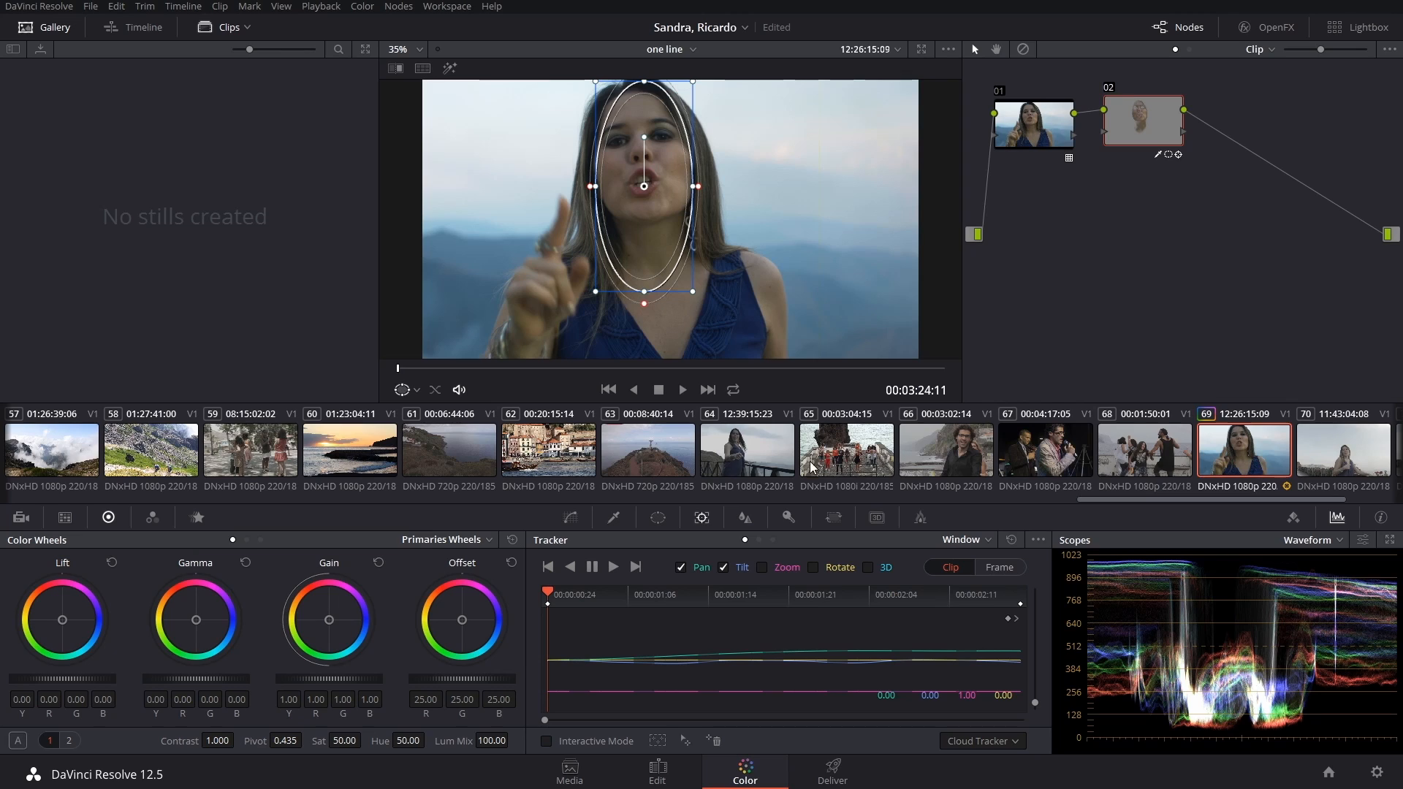
# Switch to clip 64 and apply a LUT to its node 01
pyautogui.click(709, 446)
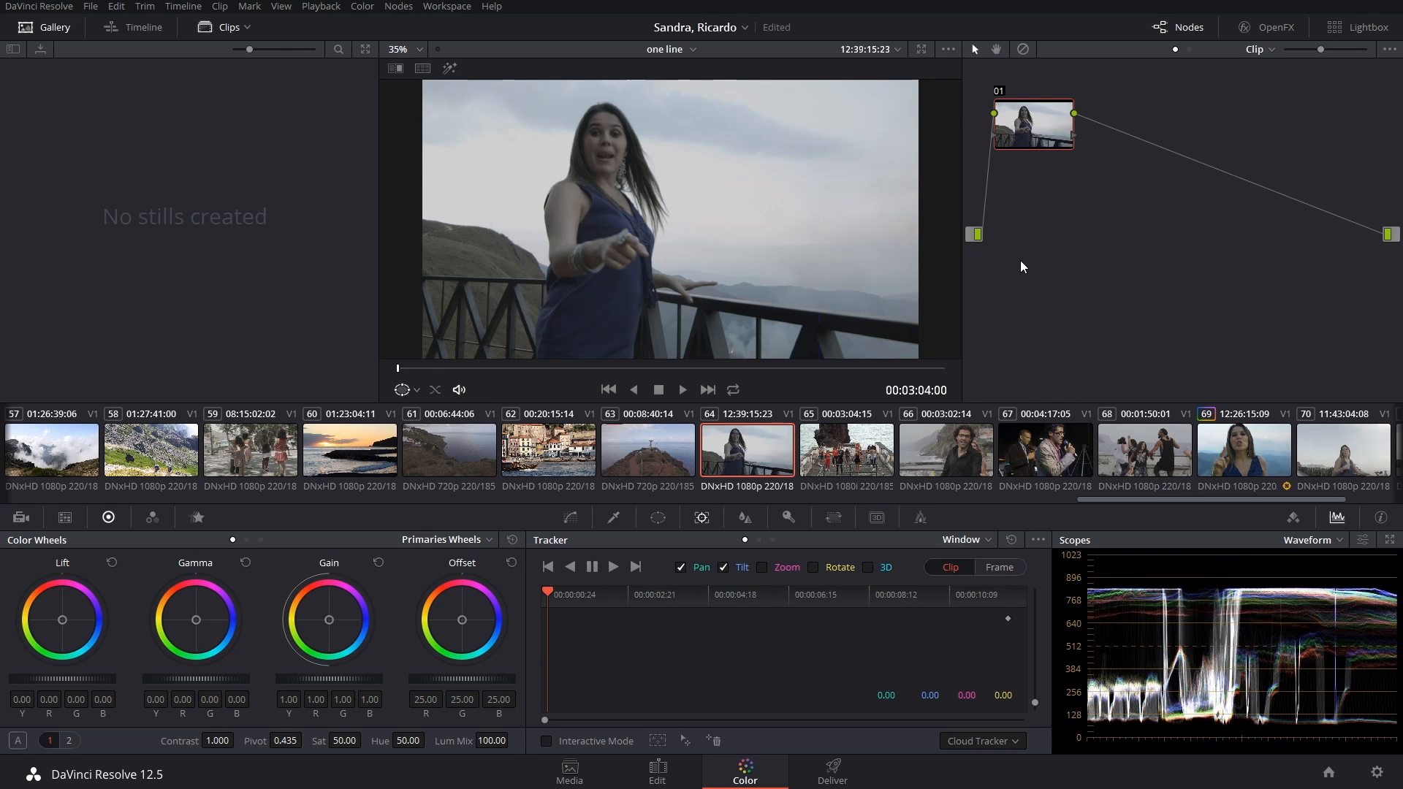
pyautogui.rightClick(1022, 124)
pyautogui.click(1078, 251)
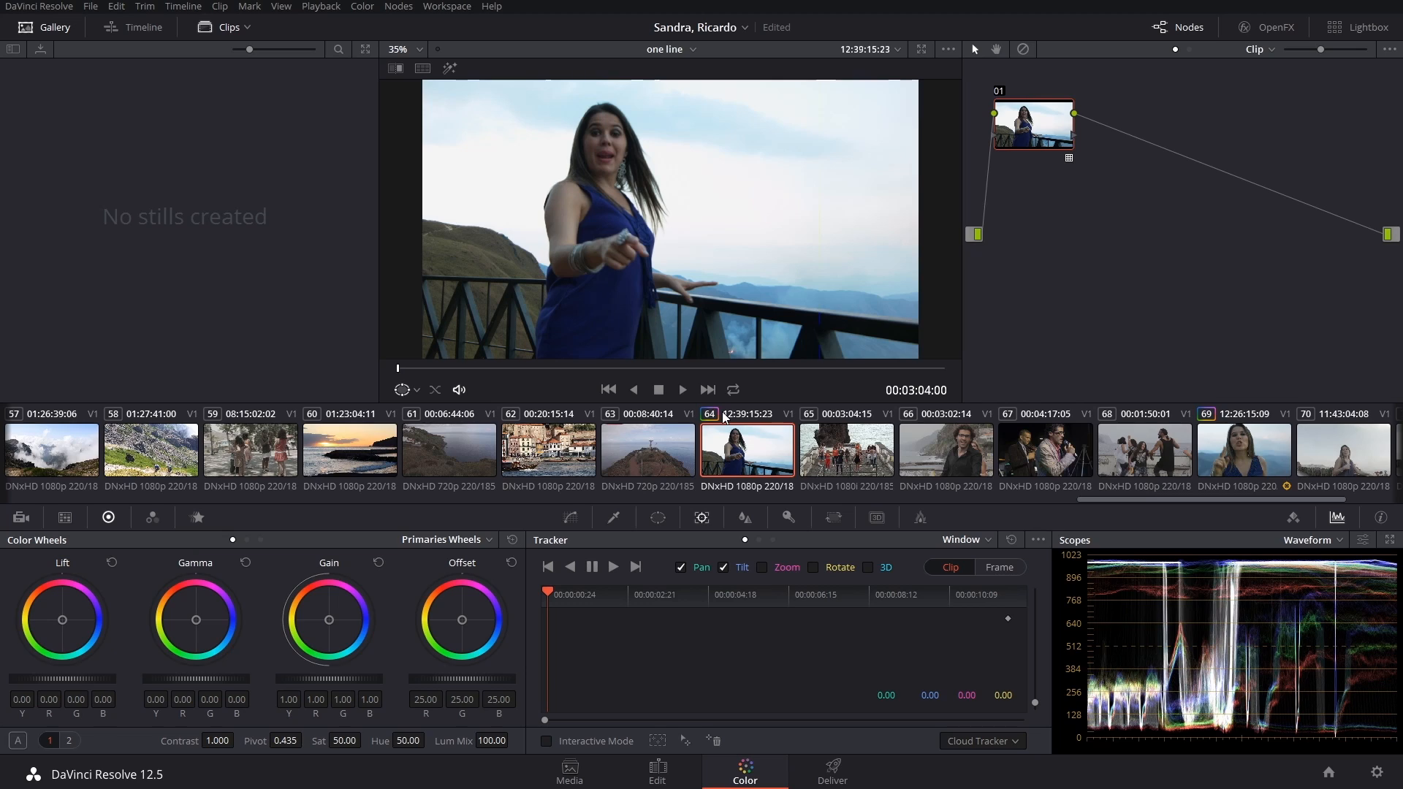
# Add node 02 to clip 64 with a circle window over the woman's body: aspect 29.27, pan 46.41, tilt 47.45
pyautogui.scroll(-1, 533, 268)
pyautogui.scroll(-1, 532, 268)
pyautogui.scroll(2, 533, 268)
pyautogui.click(656, 519)
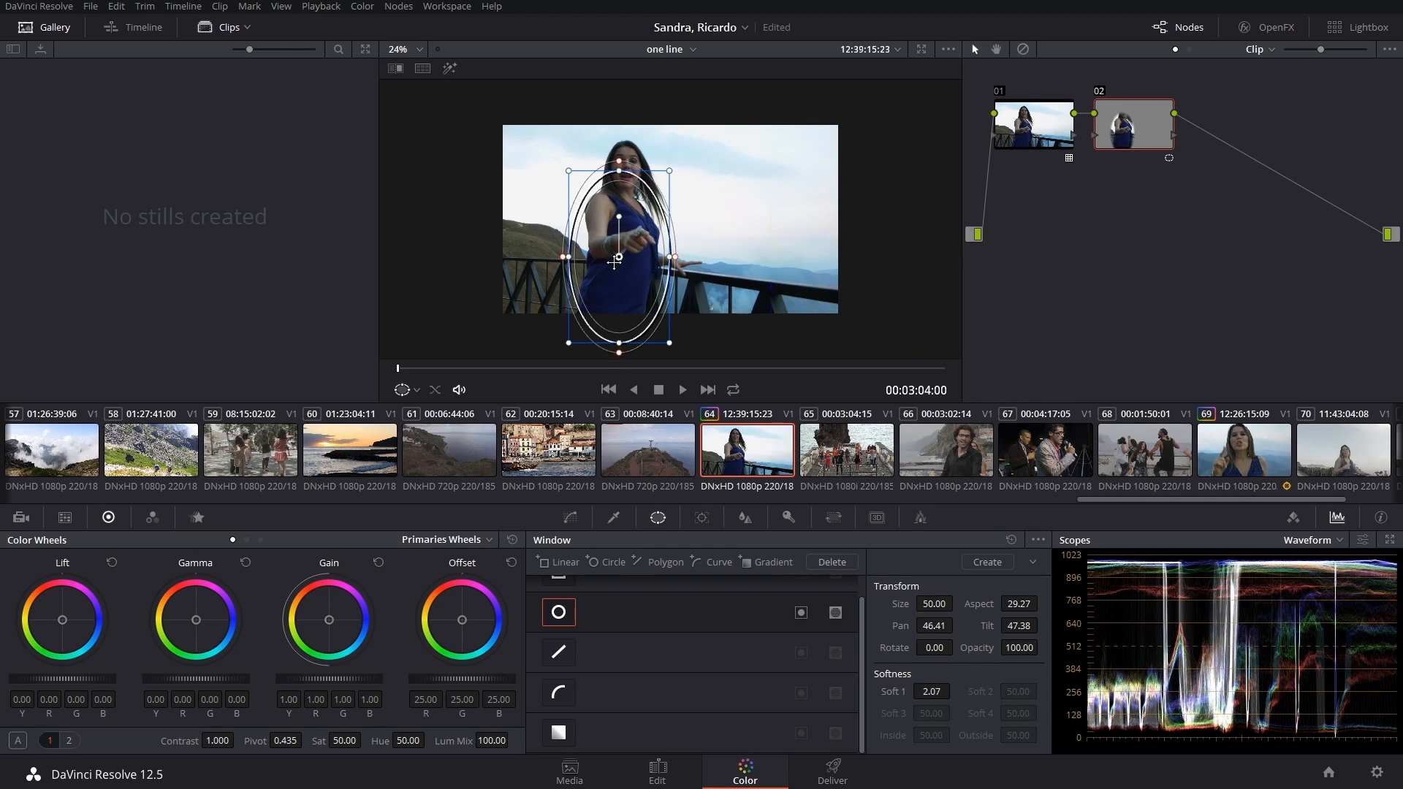
pyautogui.moveTo(621, 257); pyautogui.dragTo(620, 255)
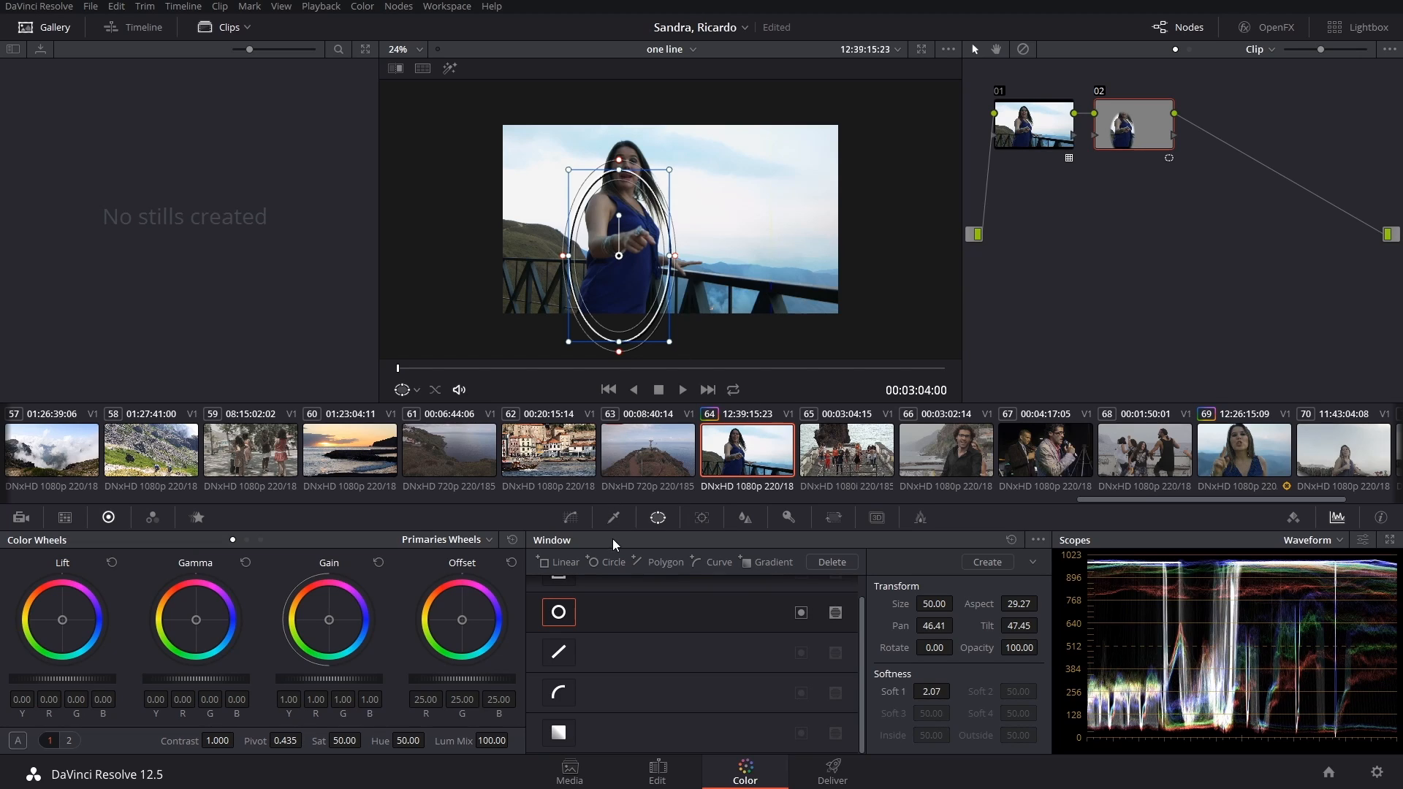
# Sample the blue dress with the HSL qualifier, using Clean White 6.2 and Blur Radius 17.4
pyautogui.click(612, 518)
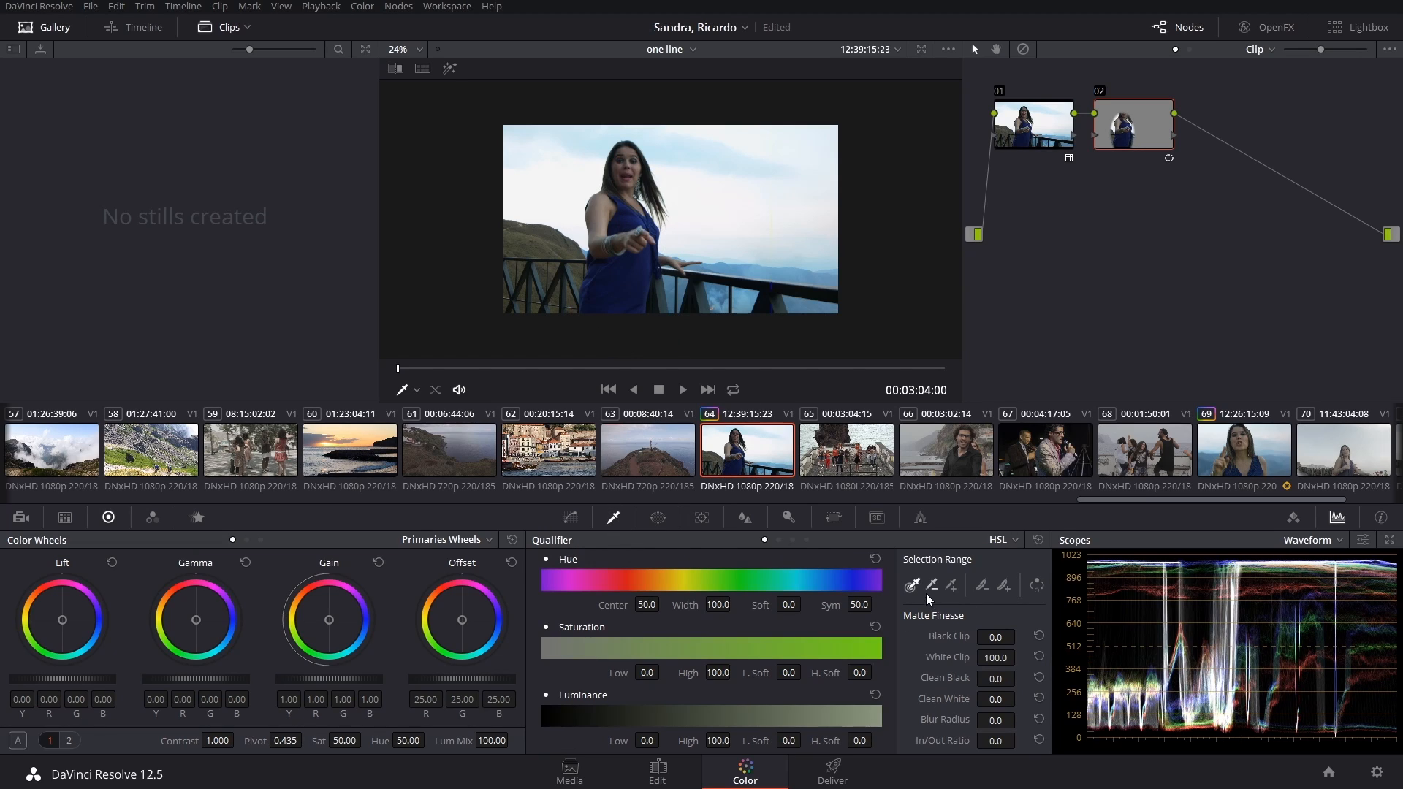
pyautogui.click(629, 278)
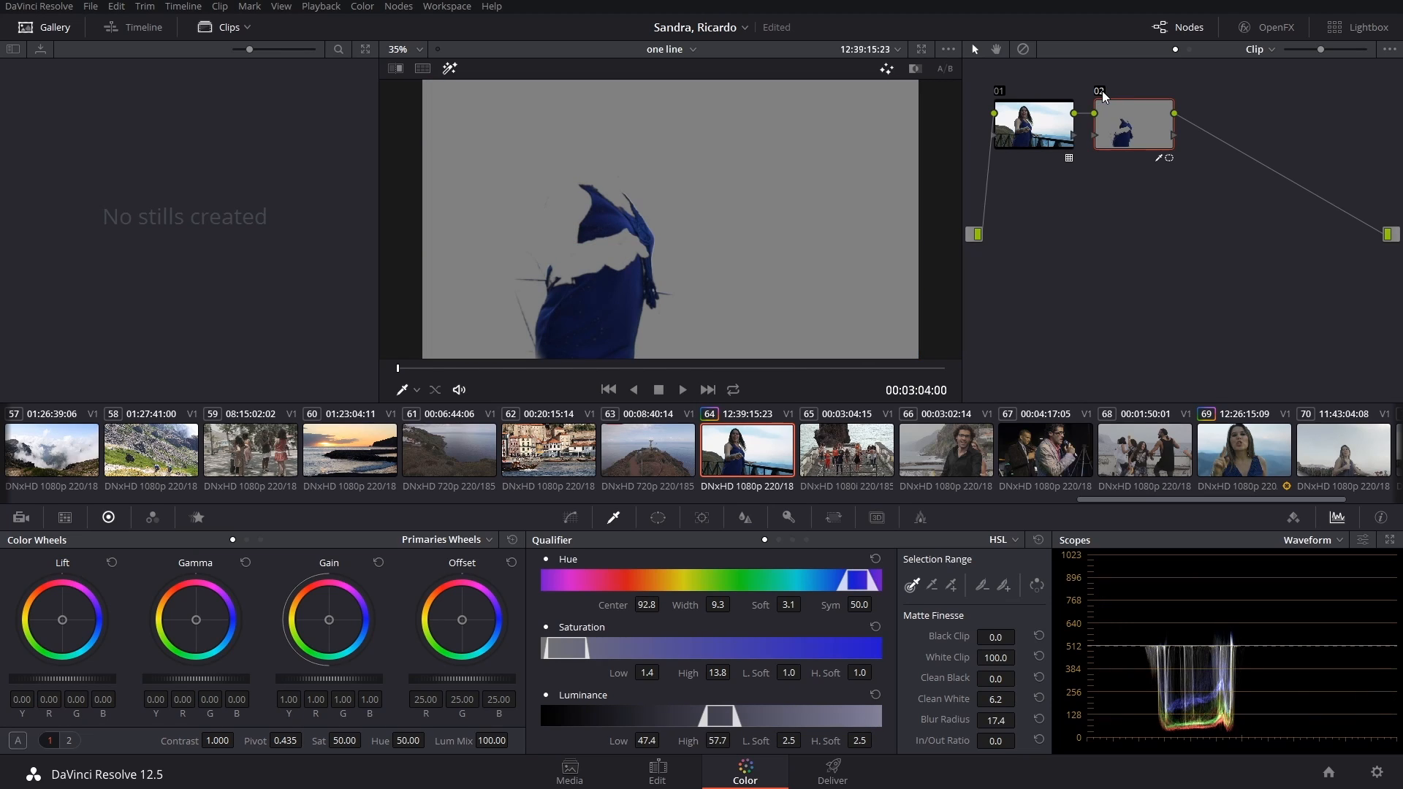
# Inspect the dress selection by toggling the highlight view and disabling and re-enabling node 02
pyautogui.hotkey('shift', 'h')
pyautogui.hotkey('shift', 'h')
pyautogui.click(1100, 91)
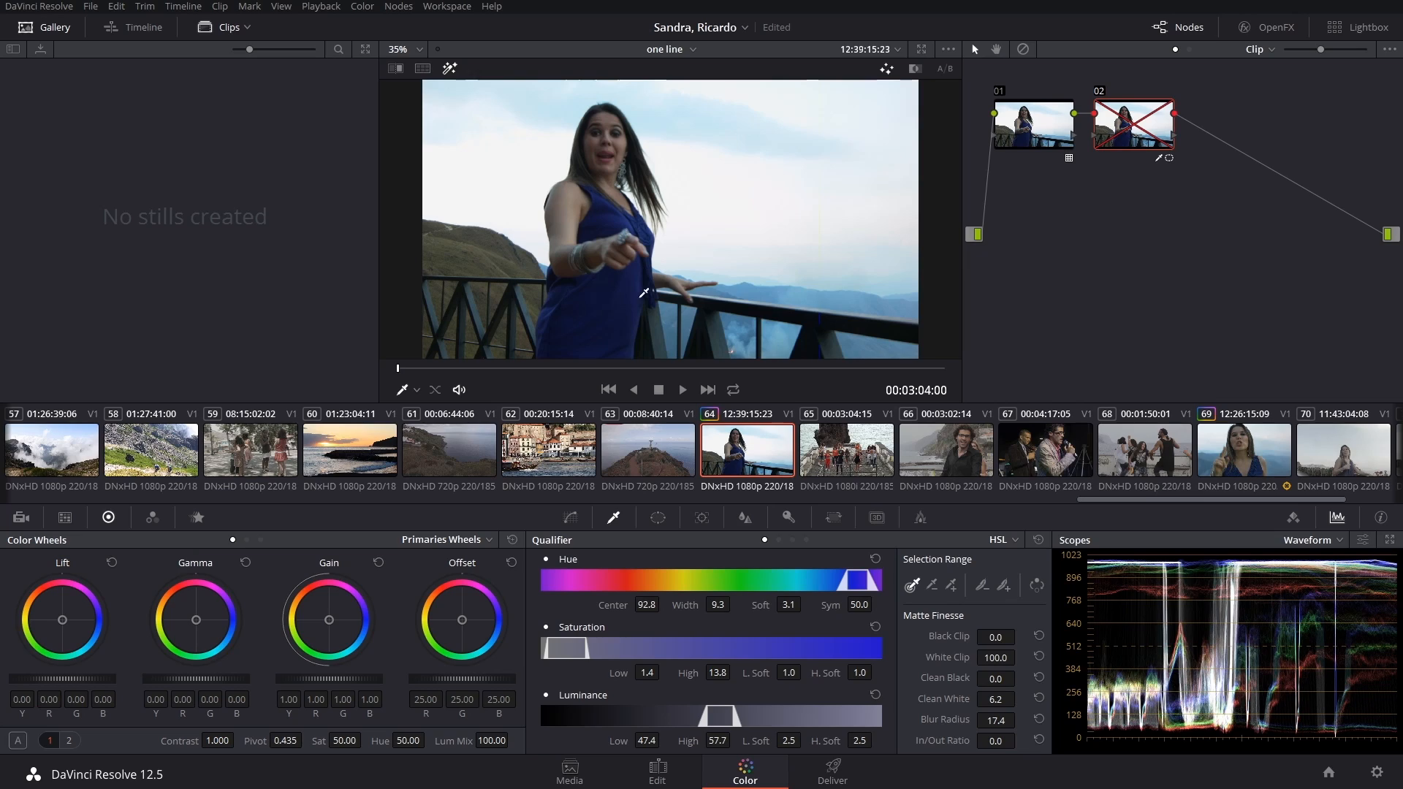
pyautogui.click(1101, 91)
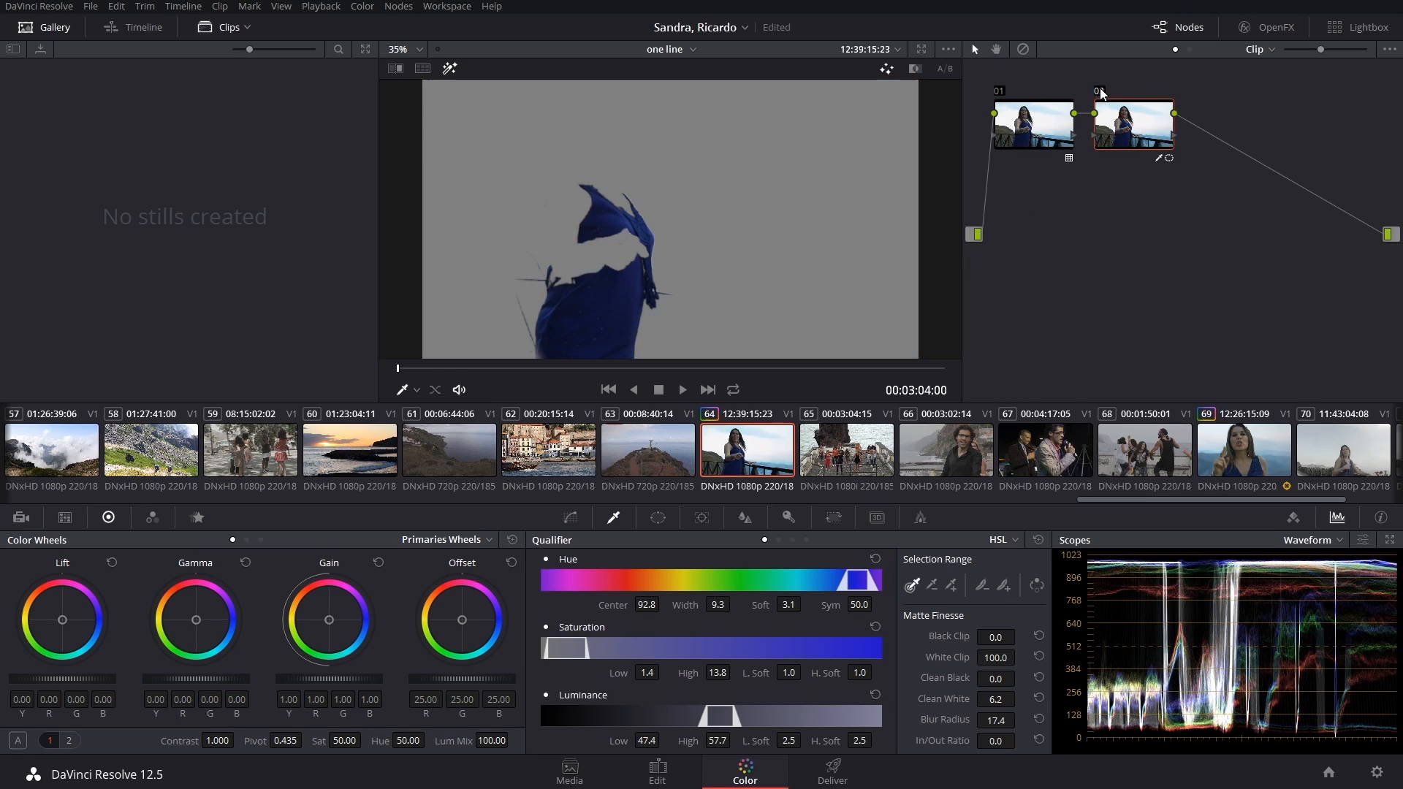
# Track the circle window forward through clip 64 with Pan analysis only, leaving Tilt disabled
pyautogui.click(661, 517)
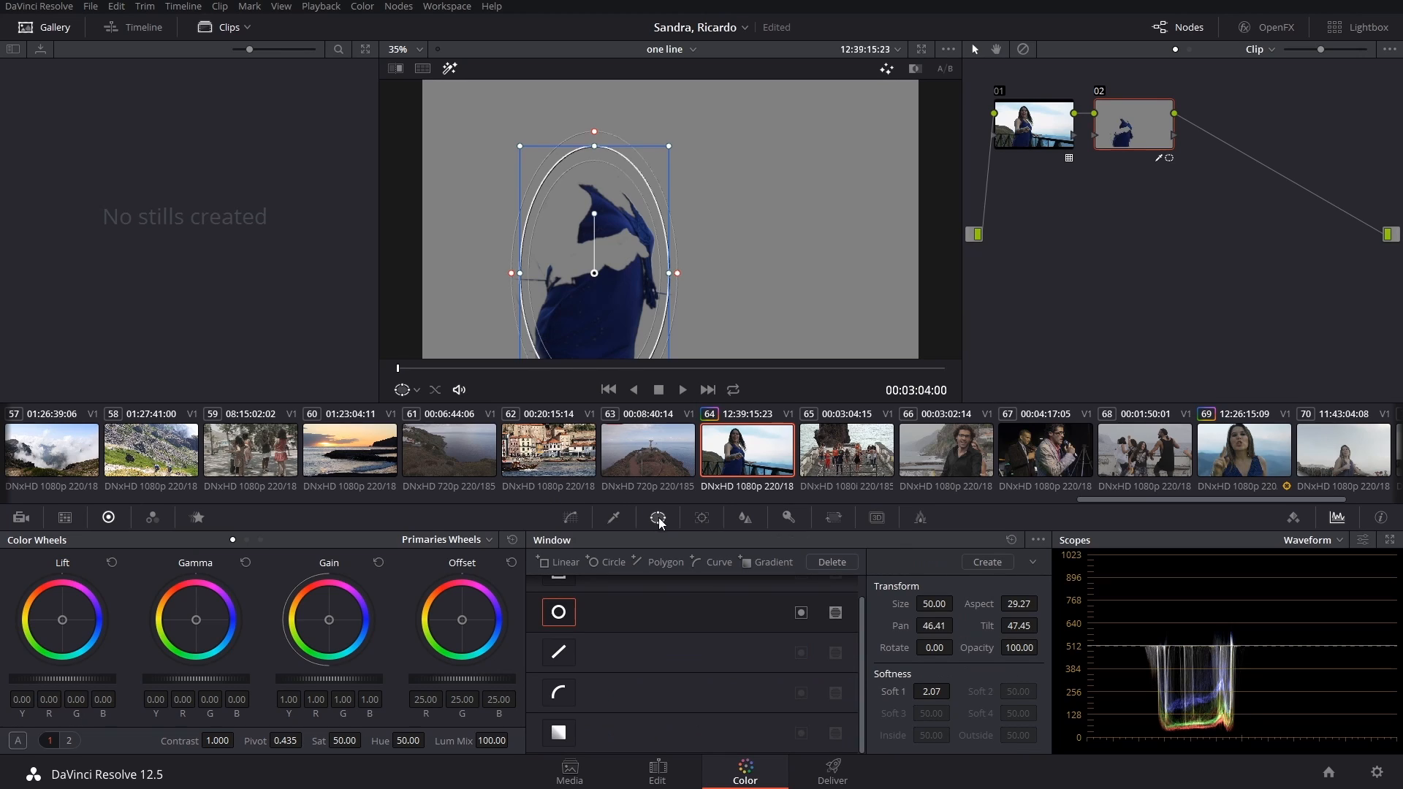
pyautogui.click(695, 518)
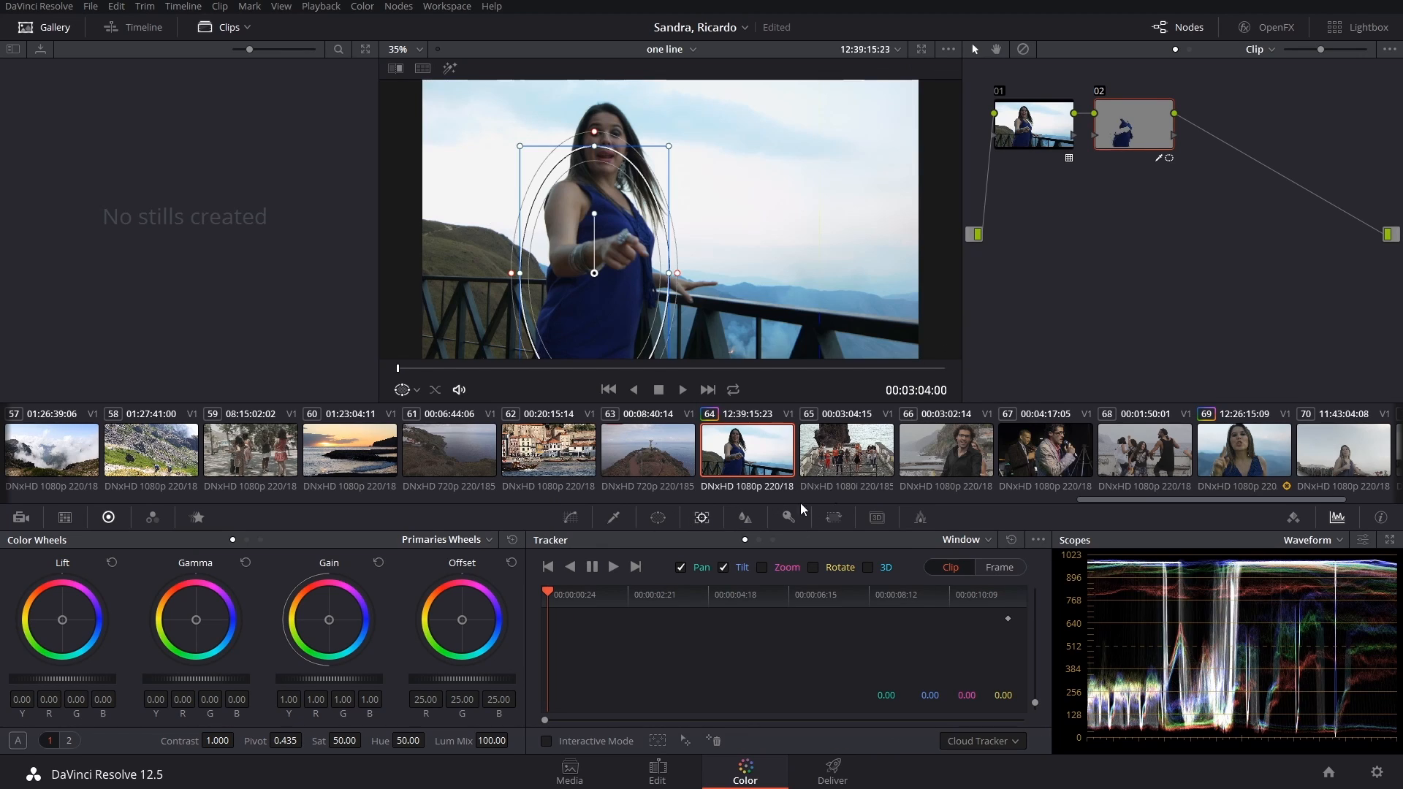
pyautogui.click(723, 568)
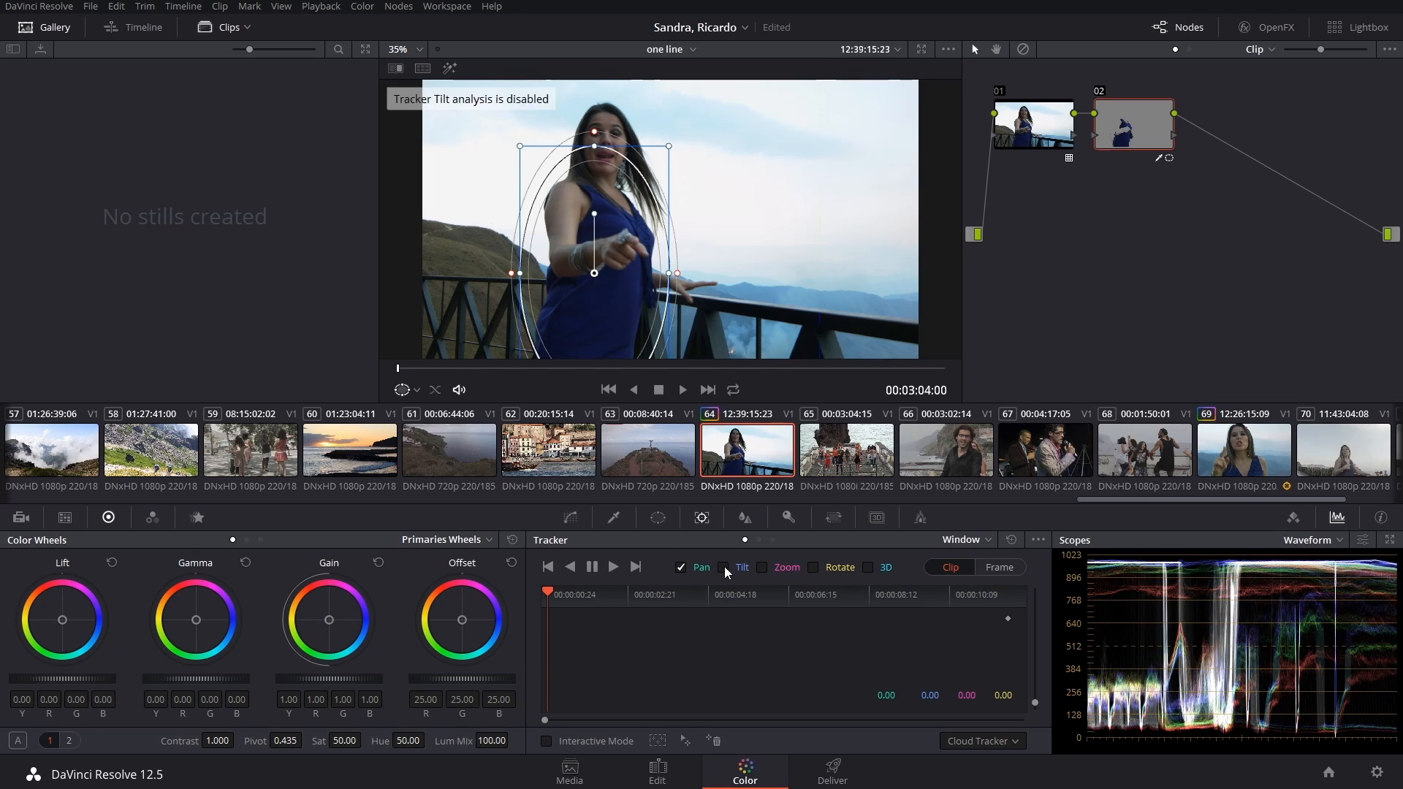
pyautogui.click(610, 571)
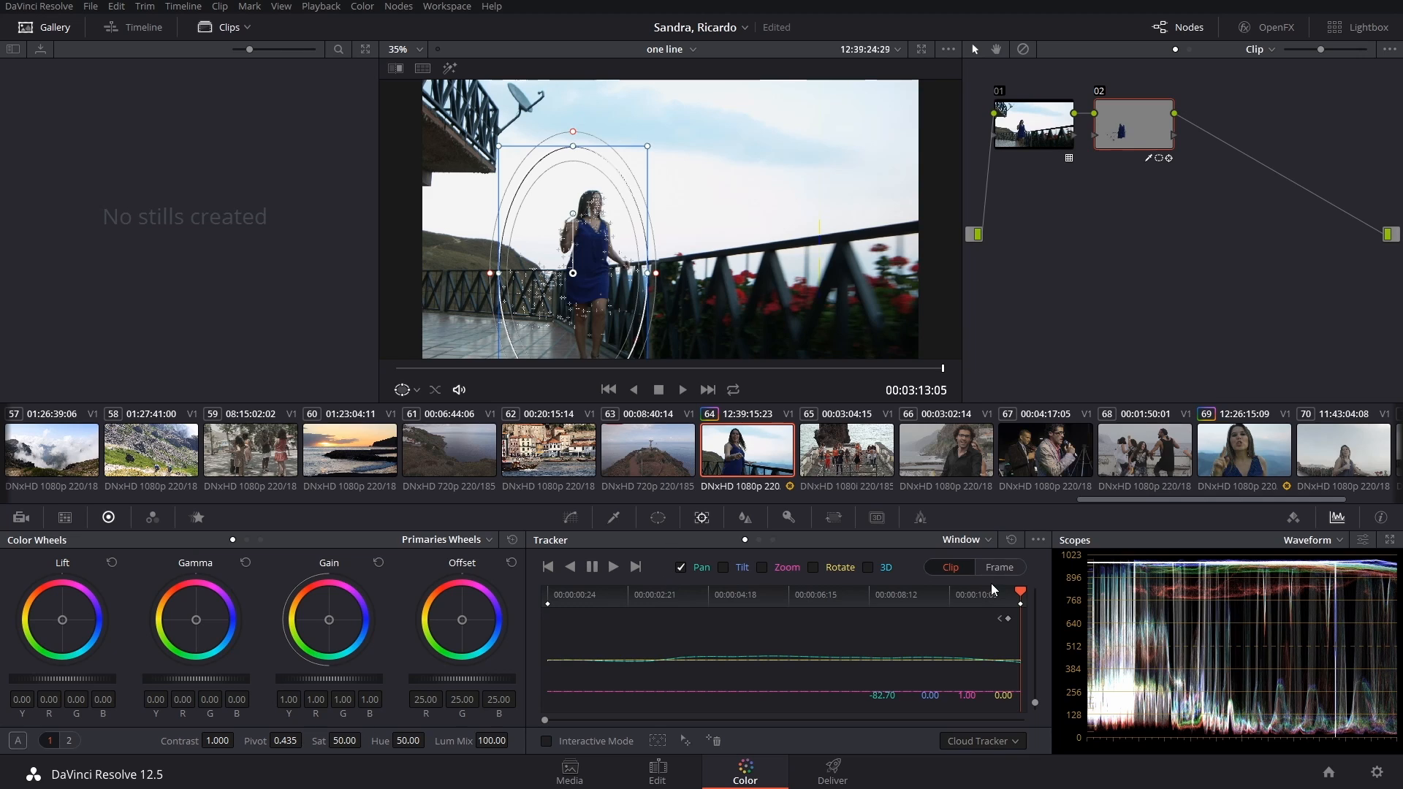
# Reset the window's track data and track forward again from the clip's first frame with Pan and Tilt enabled
pyautogui.click(1038, 542)
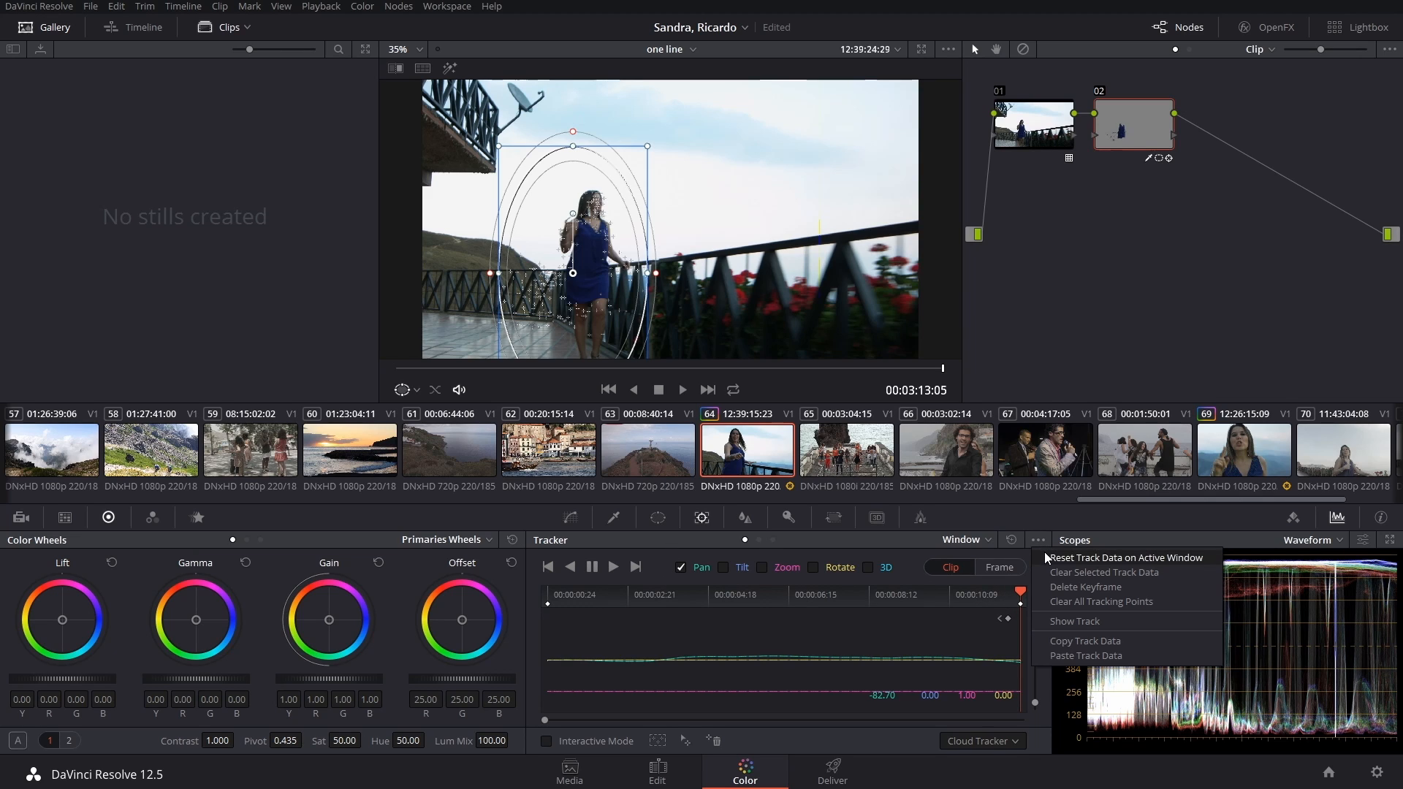
pyautogui.click(1059, 556)
pyautogui.press('Home')
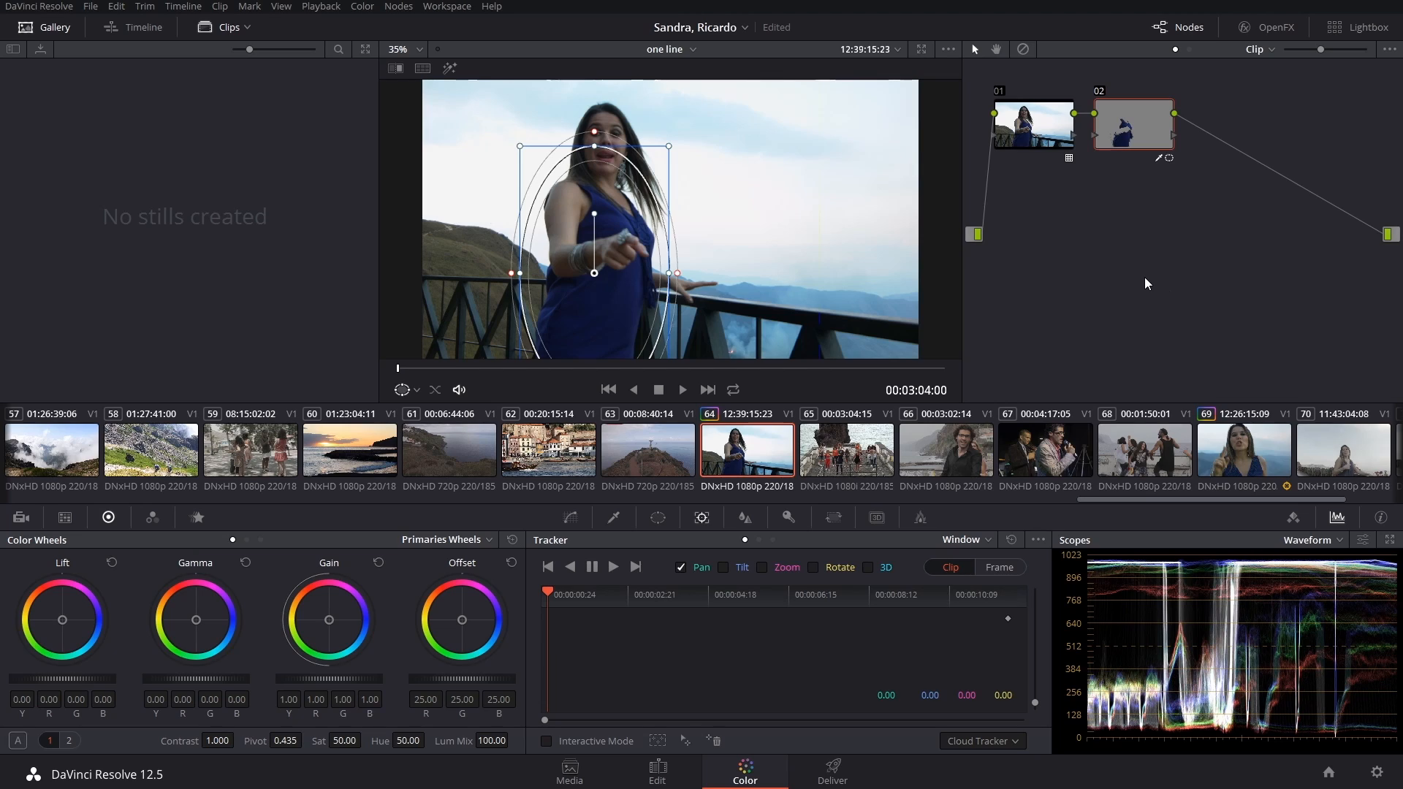
pyautogui.click(723, 567)
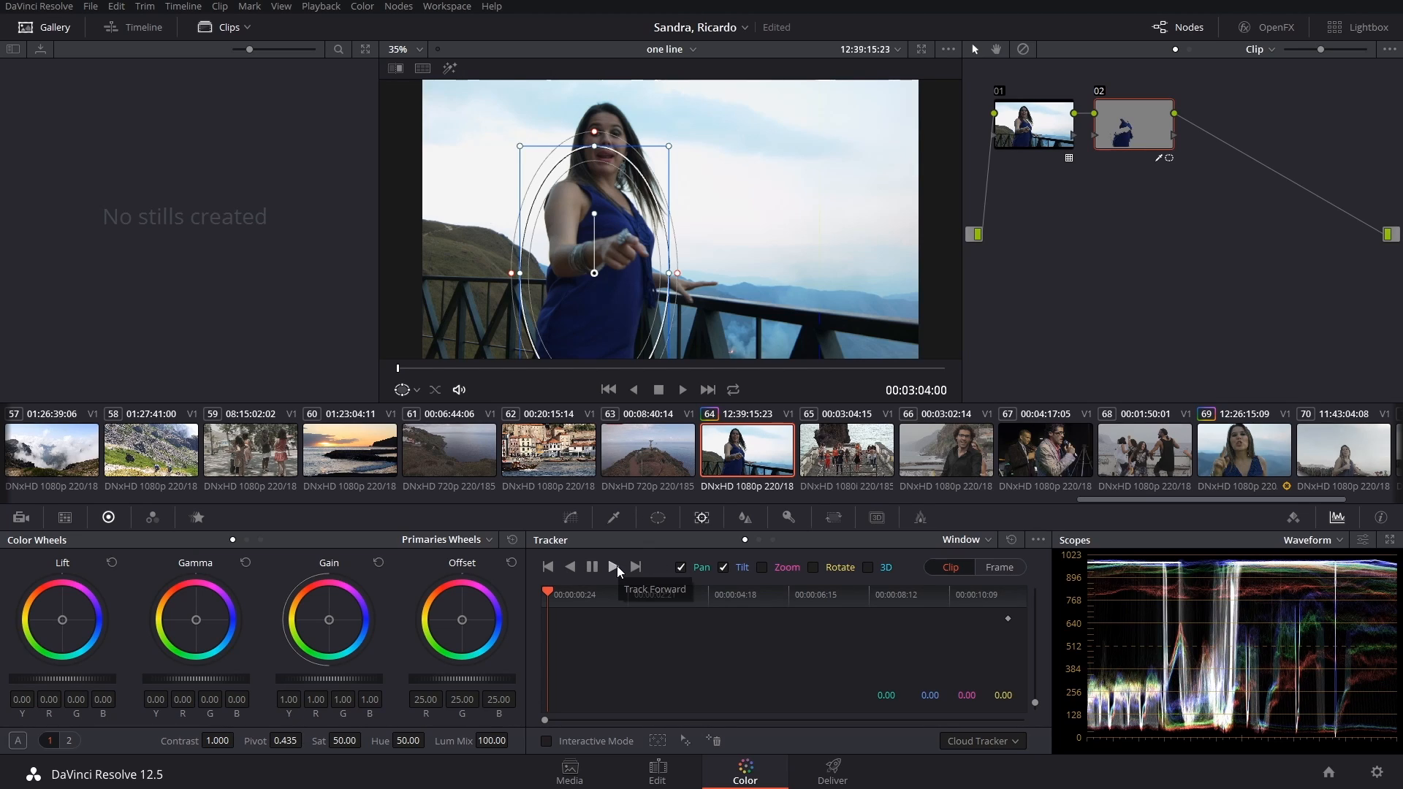
pyautogui.click(615, 568)
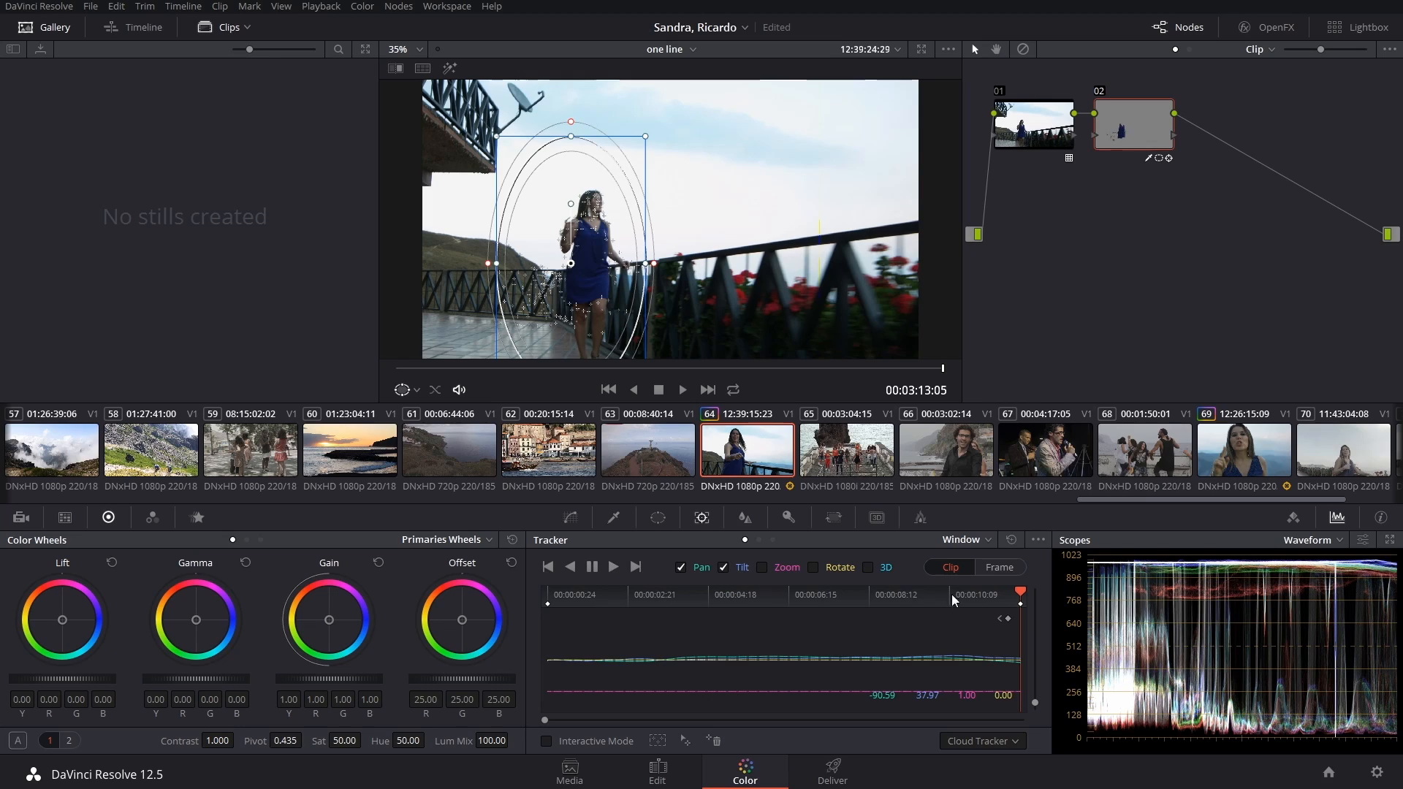
# Reset the track data, retrack forward from the first frame with Zoom also enabled, and scrub back to the start
pyautogui.click(1038, 542)
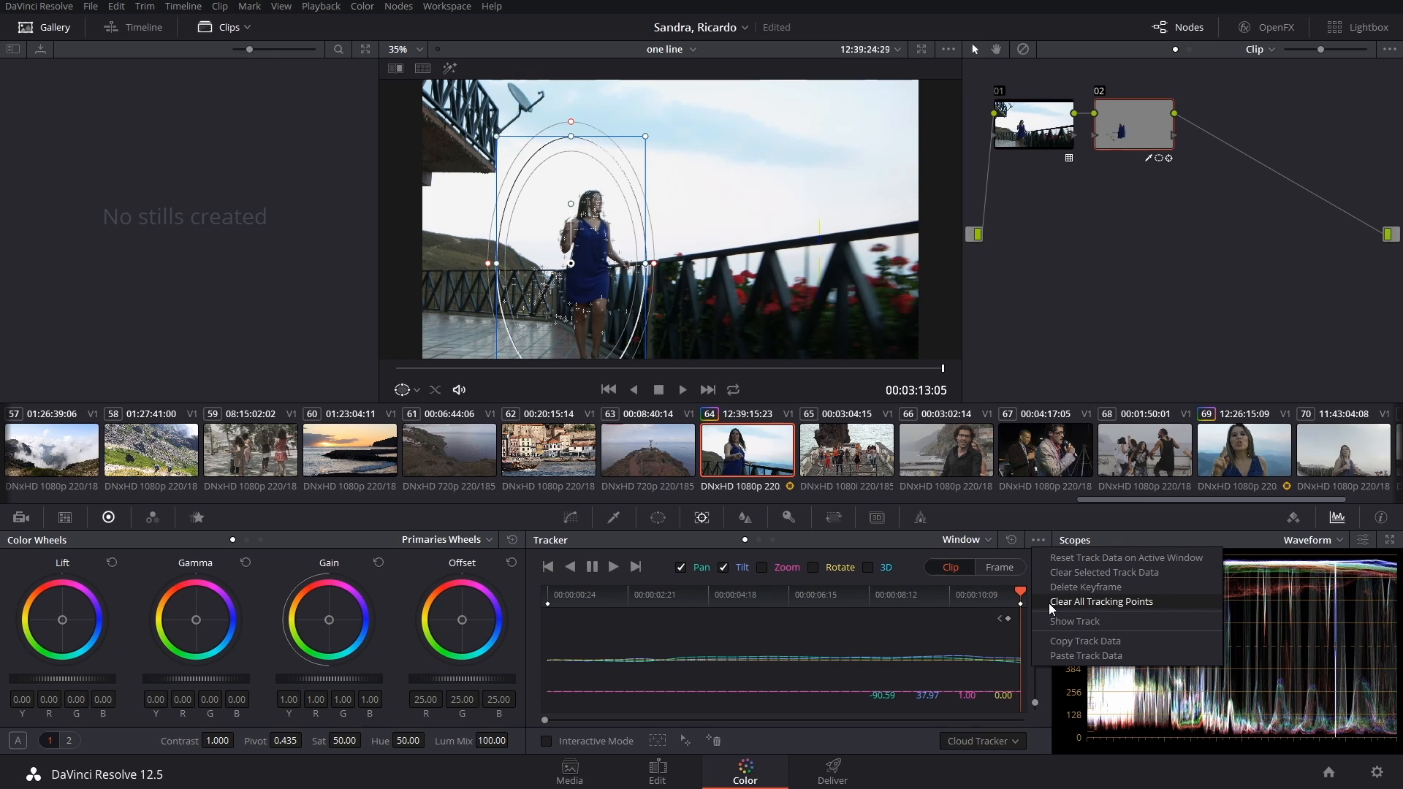
pyautogui.click(1081, 558)
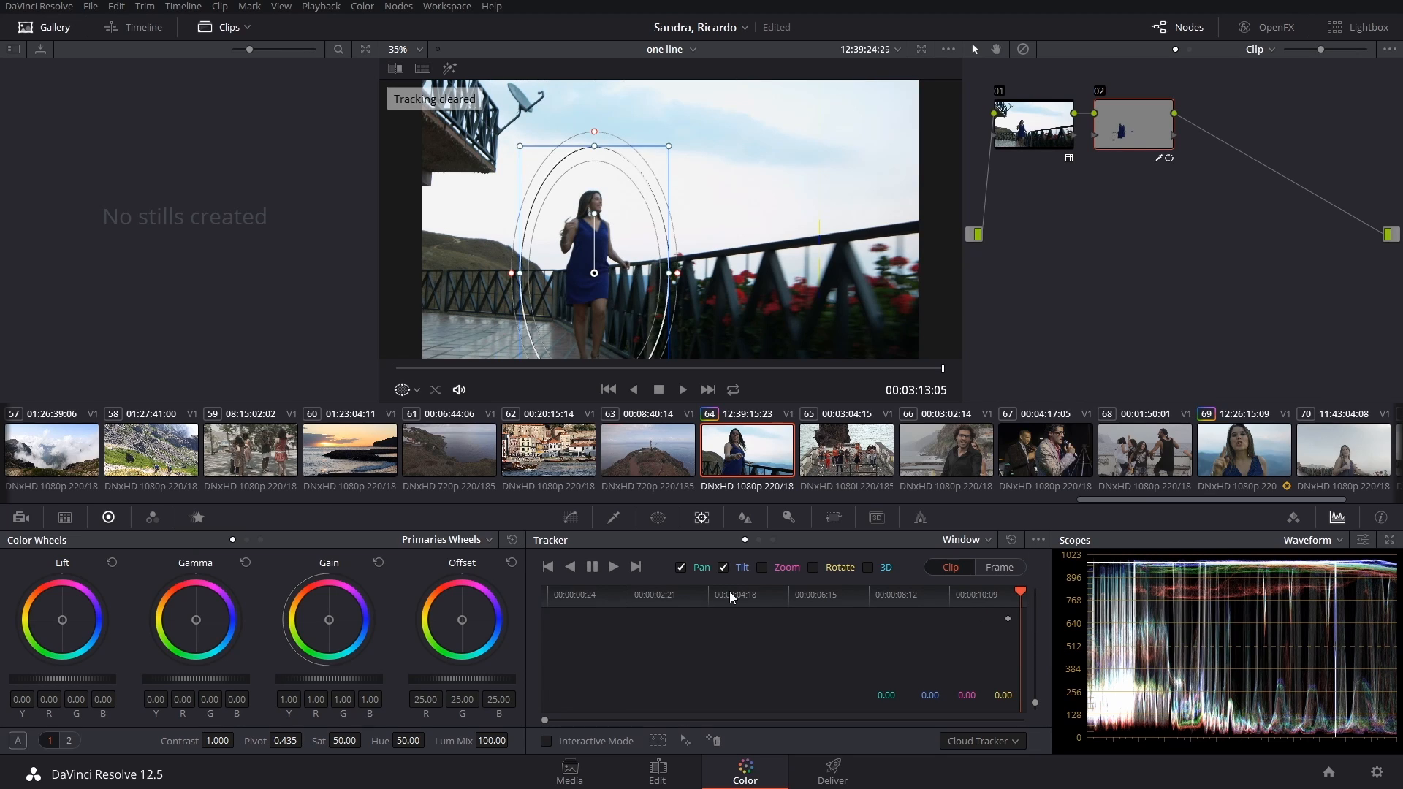
pyautogui.press('Home')
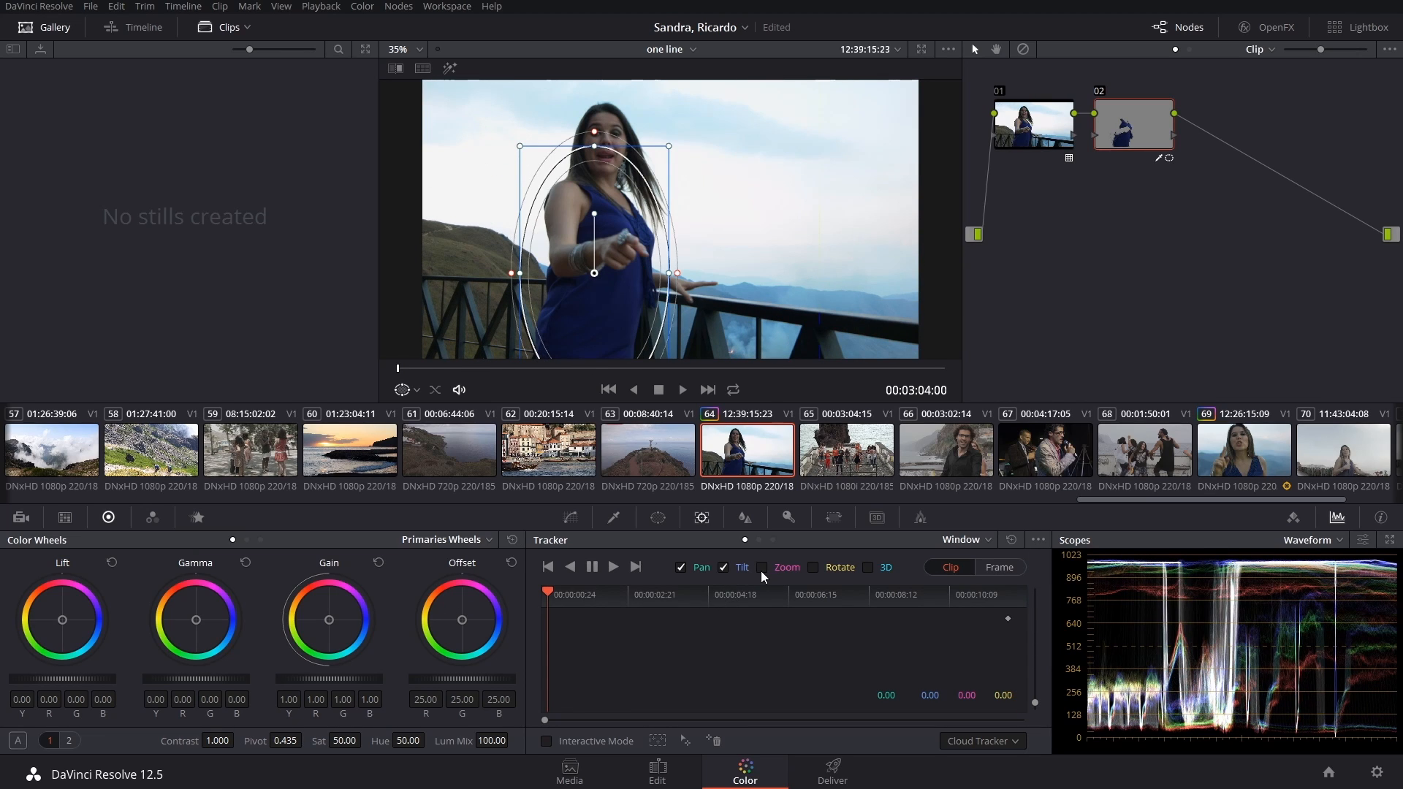
pyautogui.click(761, 568)
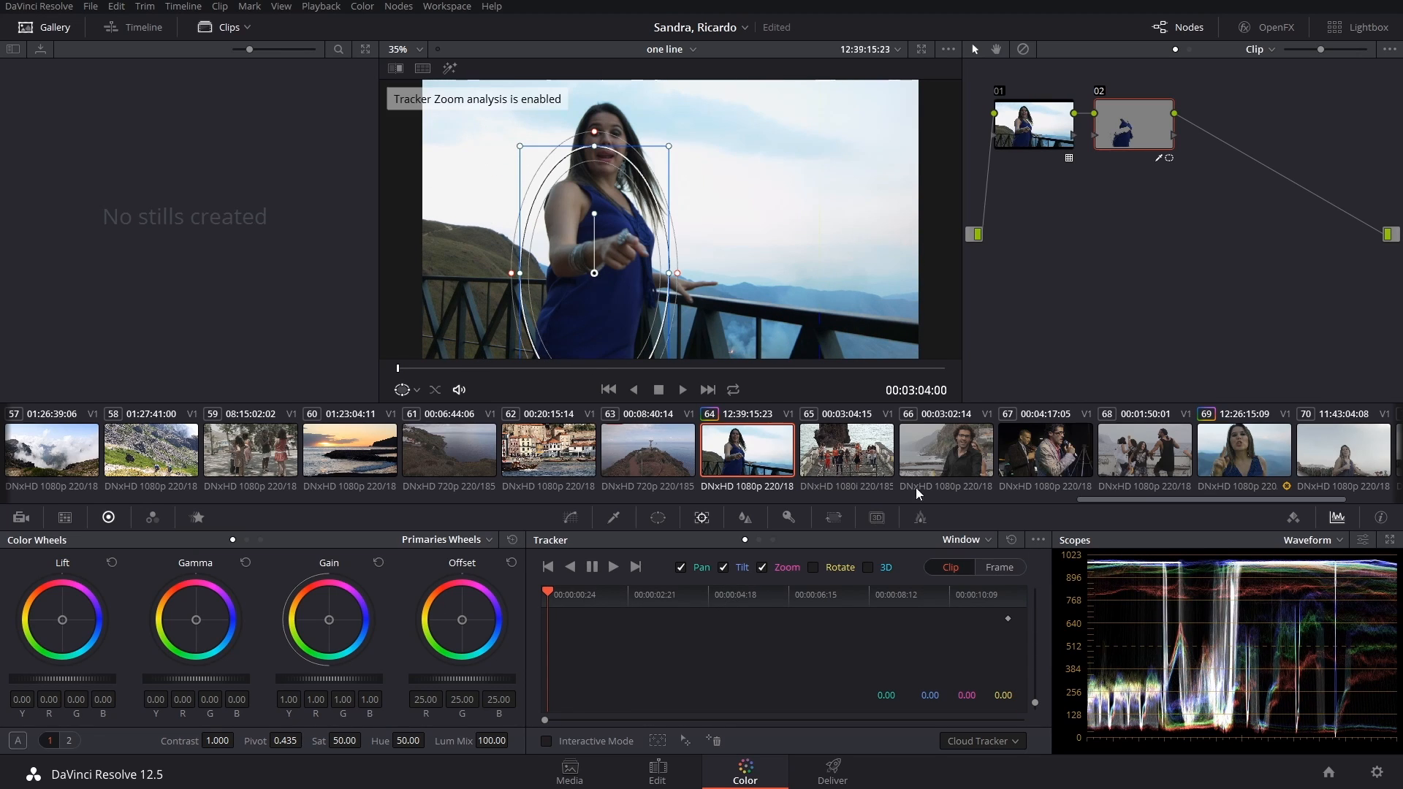
pyautogui.click(612, 567)
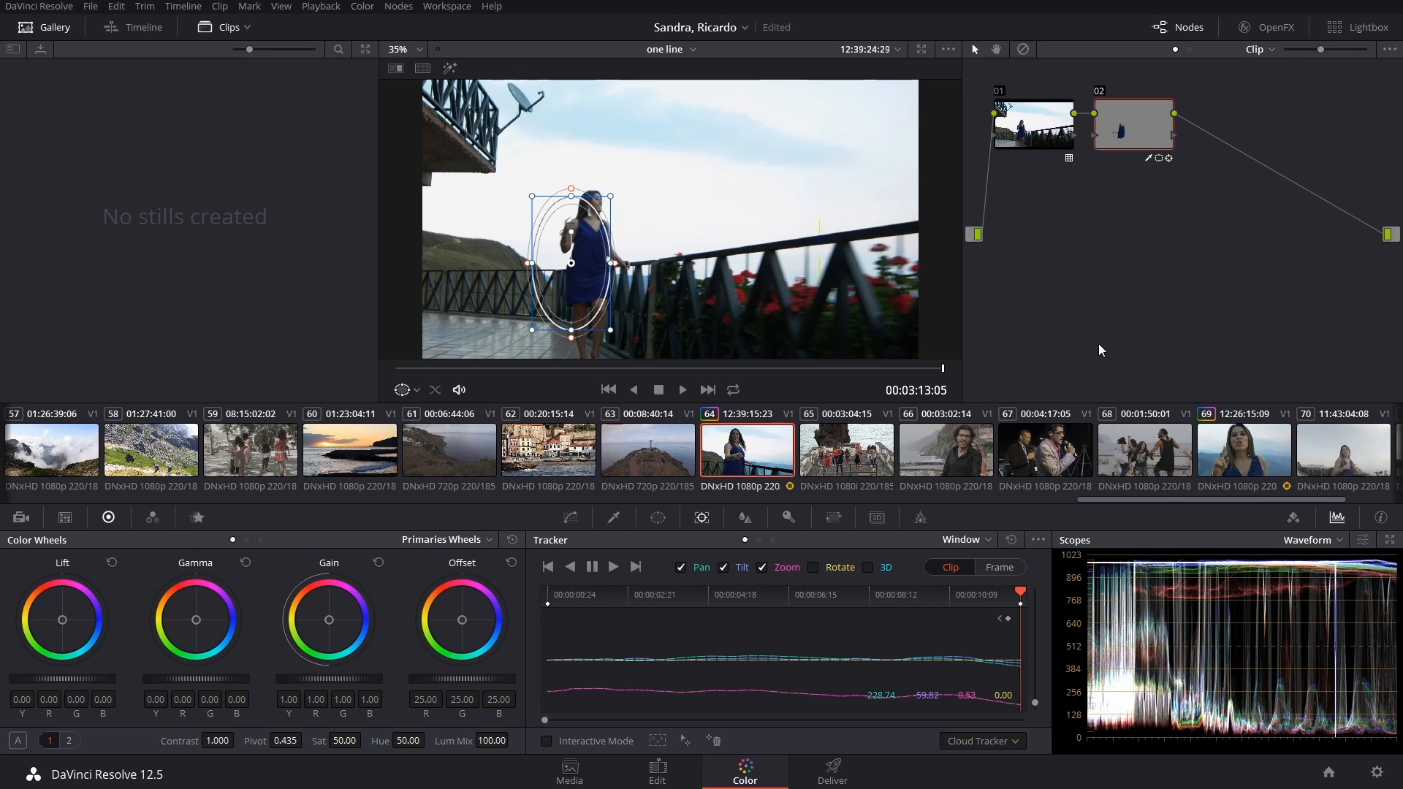
pyautogui.moveTo(1018, 598); pyautogui.dragTo(498, 571)
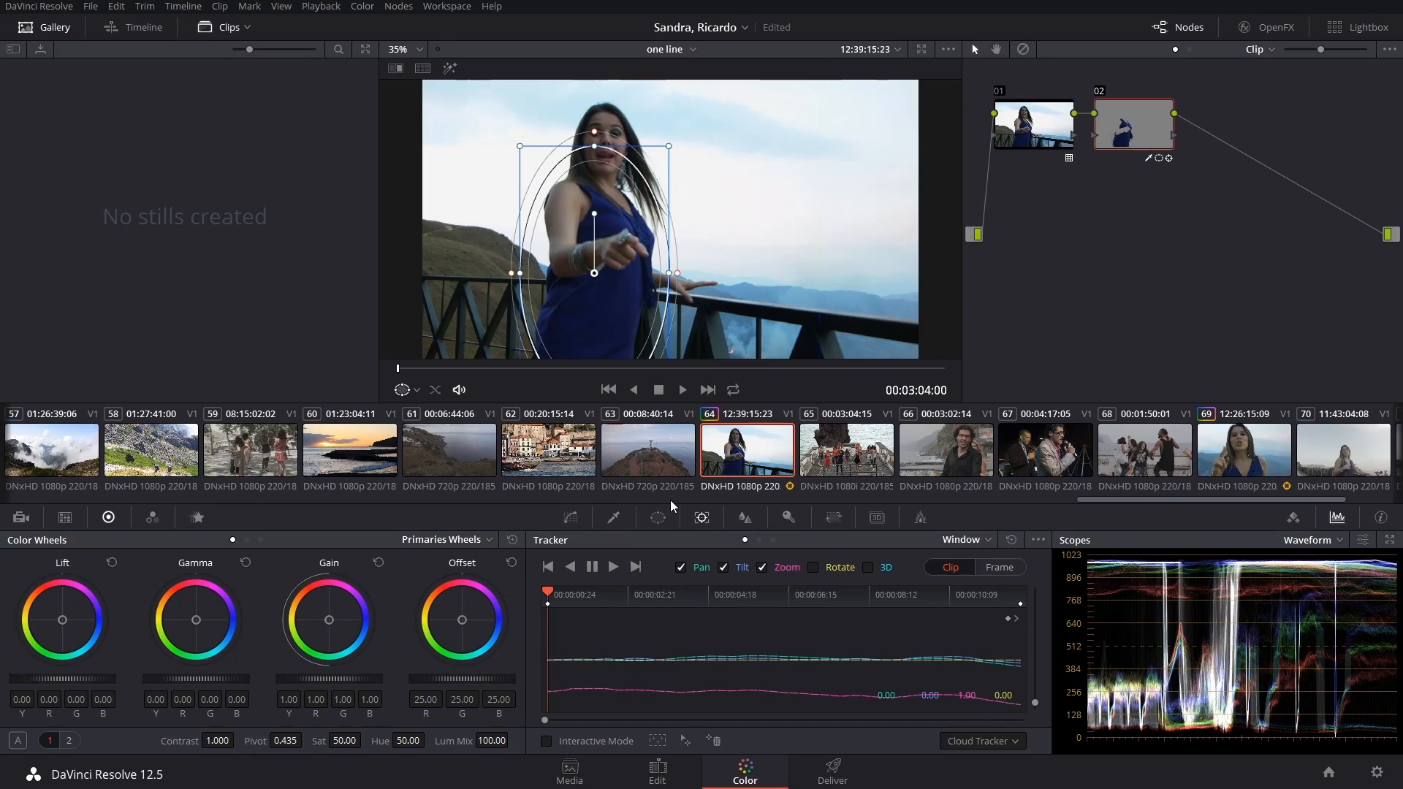
# Enable Rotate, reset the existing track data, retrack the window forward, and scrub back to the clip's start
pyautogui.click(813, 567)
pyautogui.click(1037, 541)
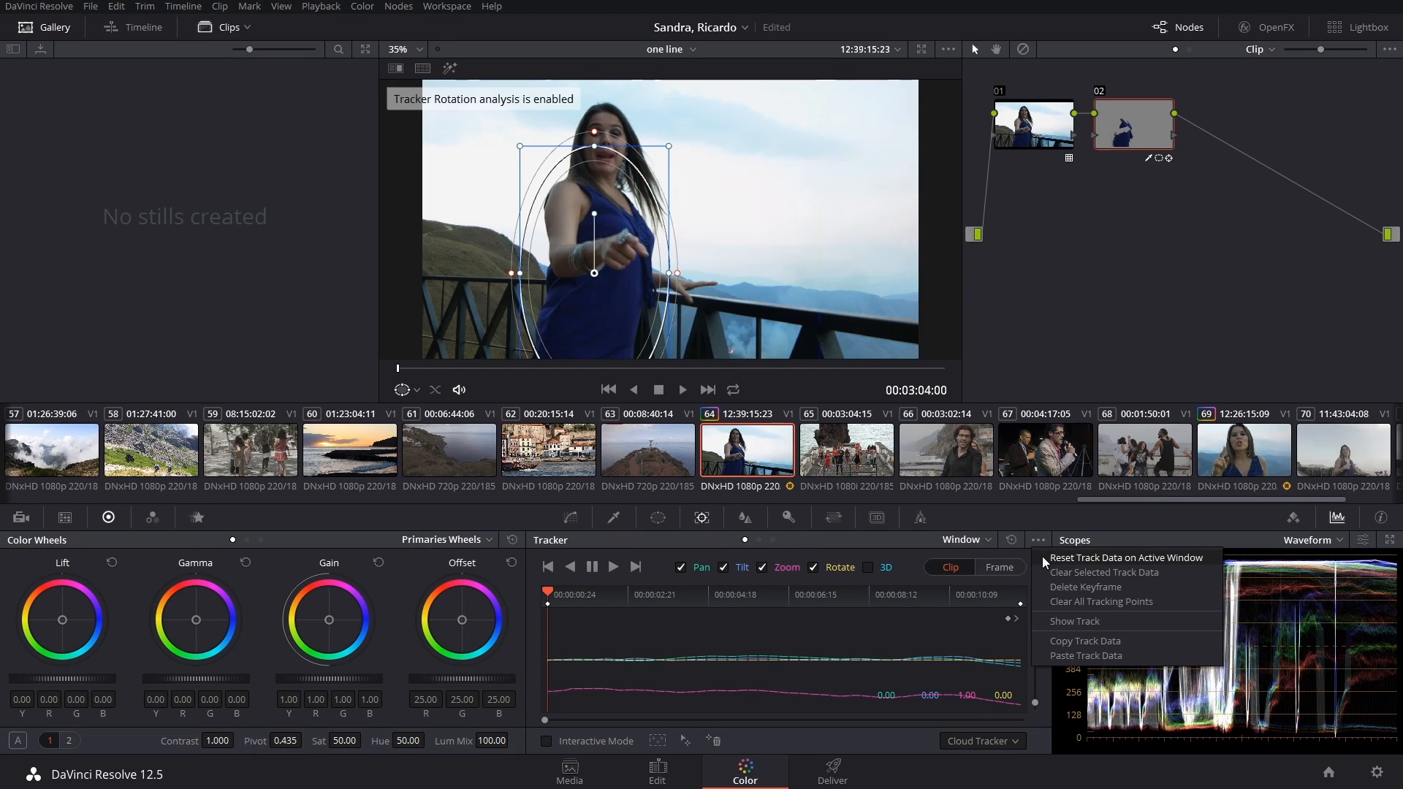
pyautogui.click(1042, 556)
pyautogui.click(612, 568)
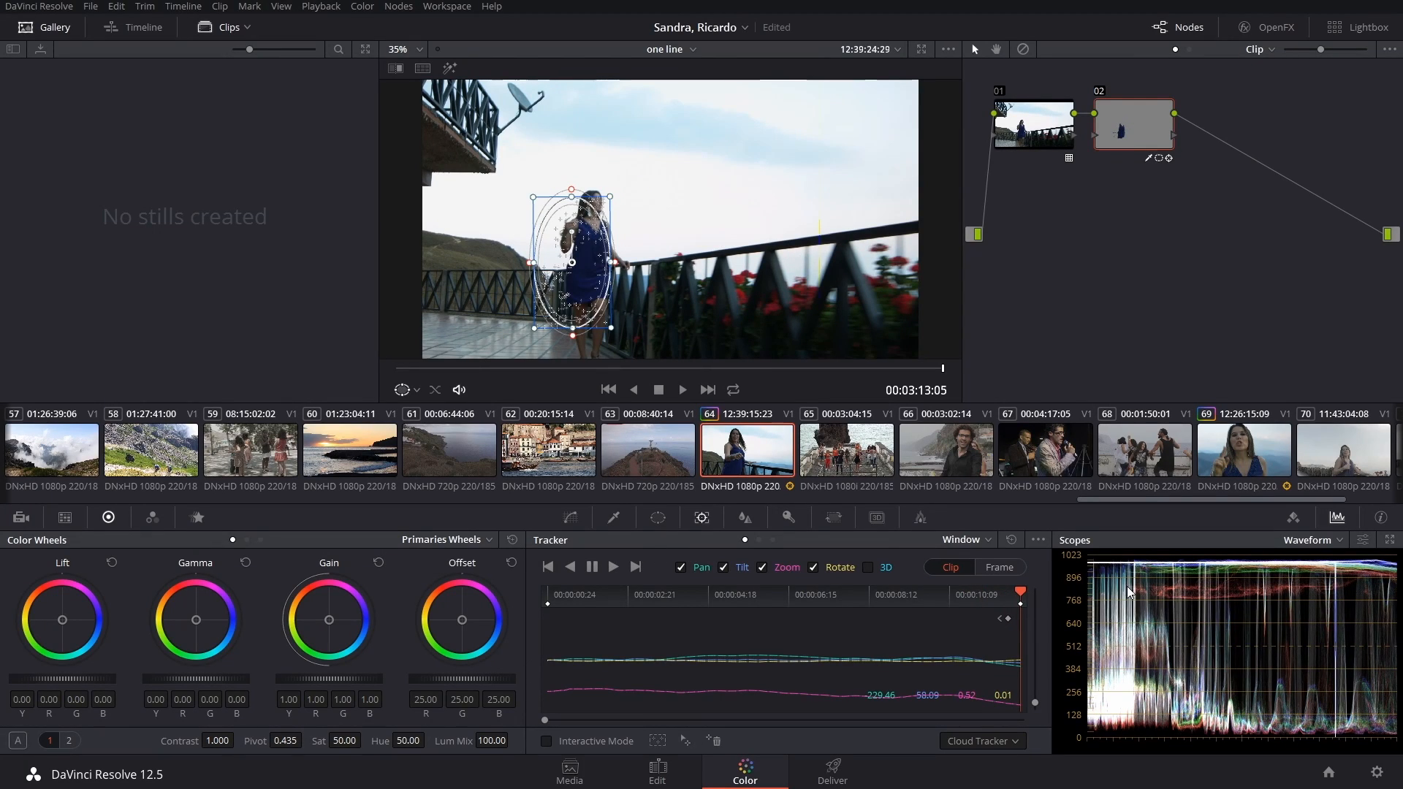
pyautogui.click(1017, 587)
pyautogui.moveTo(1024, 597); pyautogui.dragTo(515, 570)
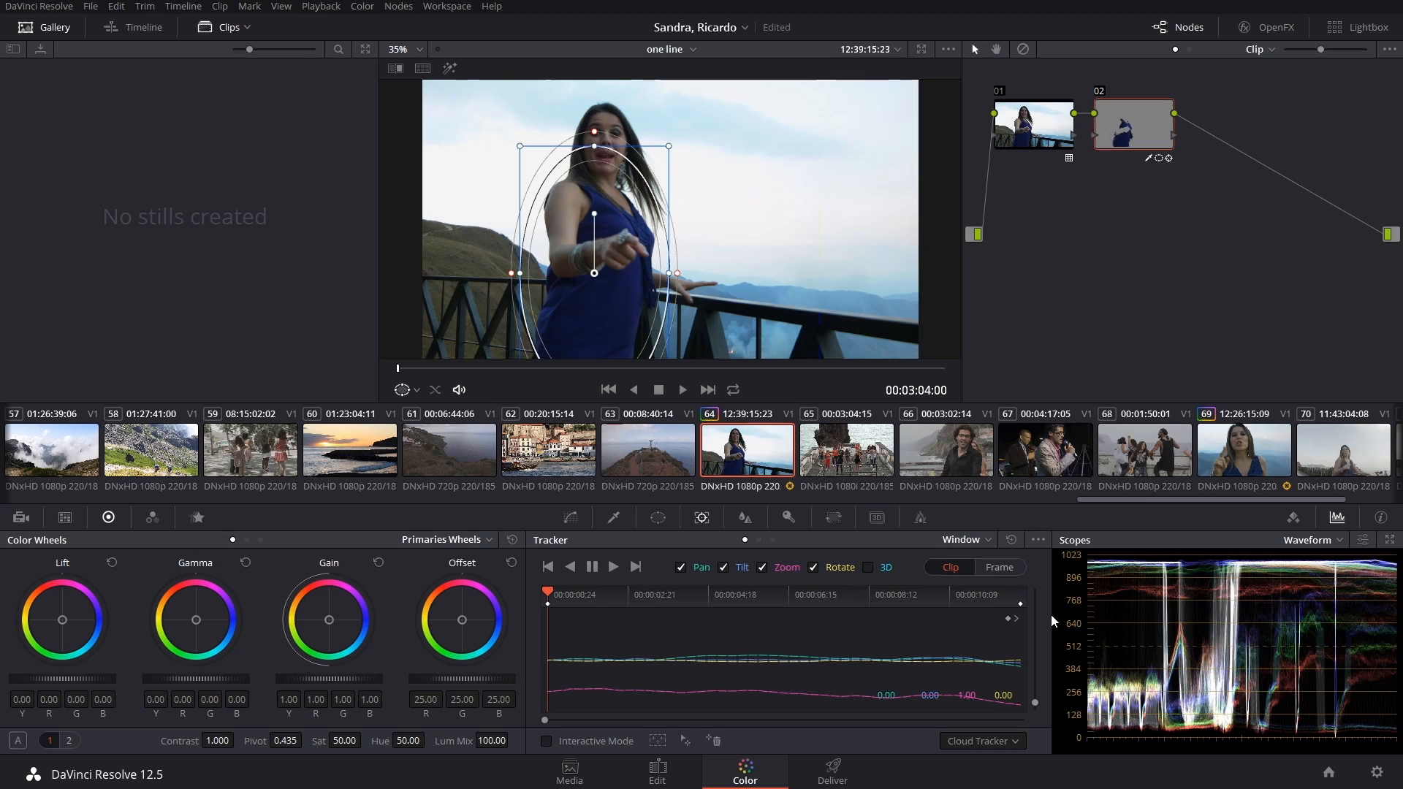
# Move to 00:03:13:04 near the end of clip 64 and reset the active window's track data
pyautogui.click(1044, 540)
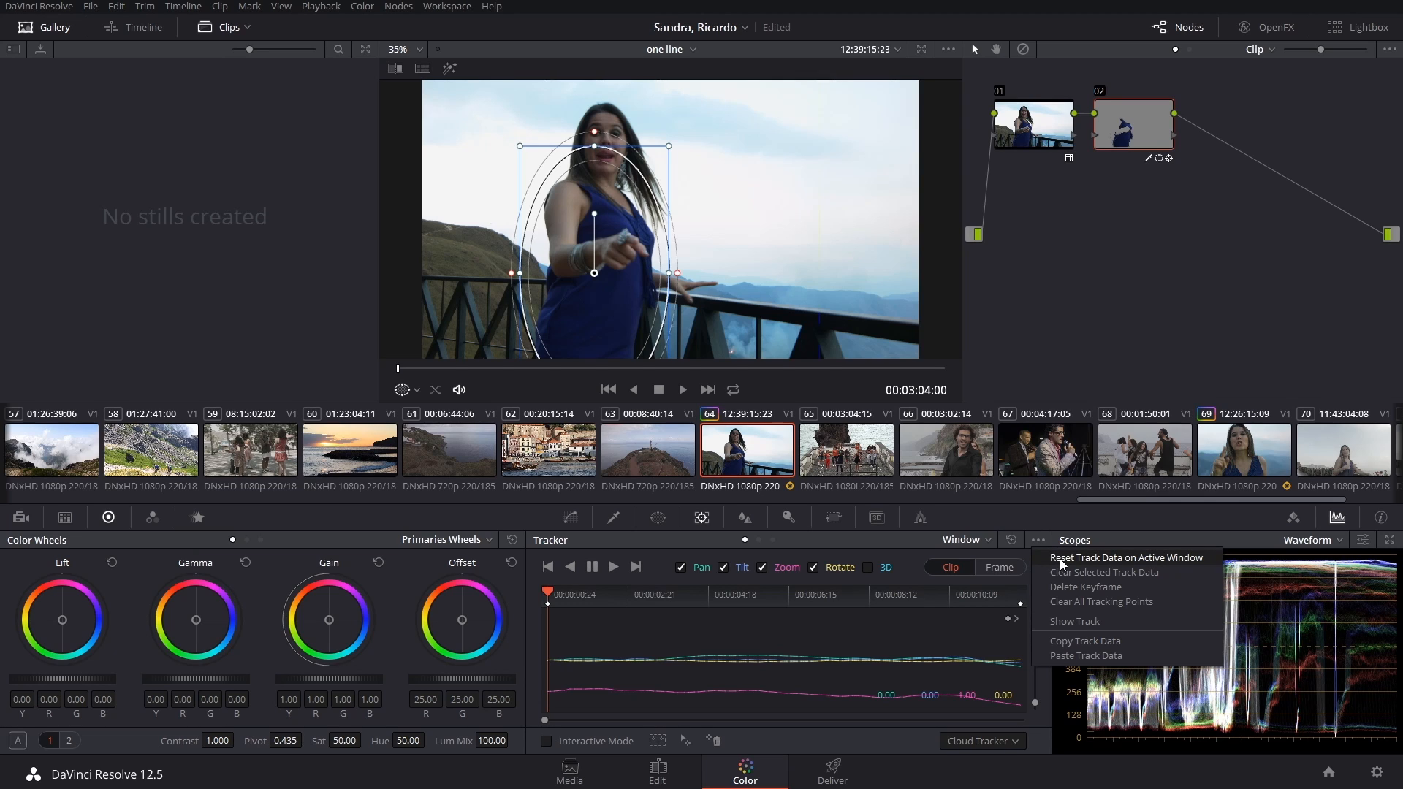
pyautogui.click(1062, 508)
pyautogui.moveTo(929, 595); pyautogui.dragTo(1036, 593)
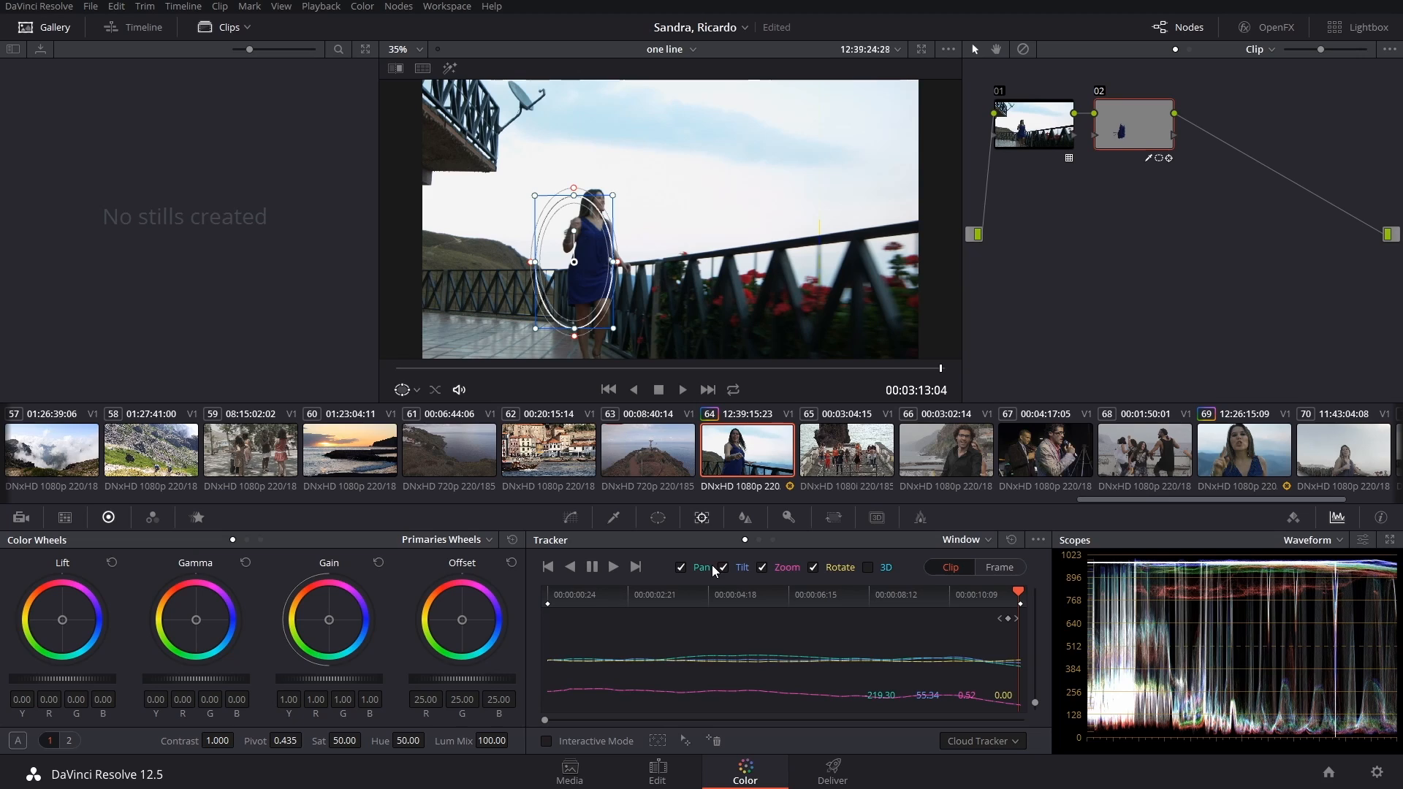
pyautogui.click(1039, 540)
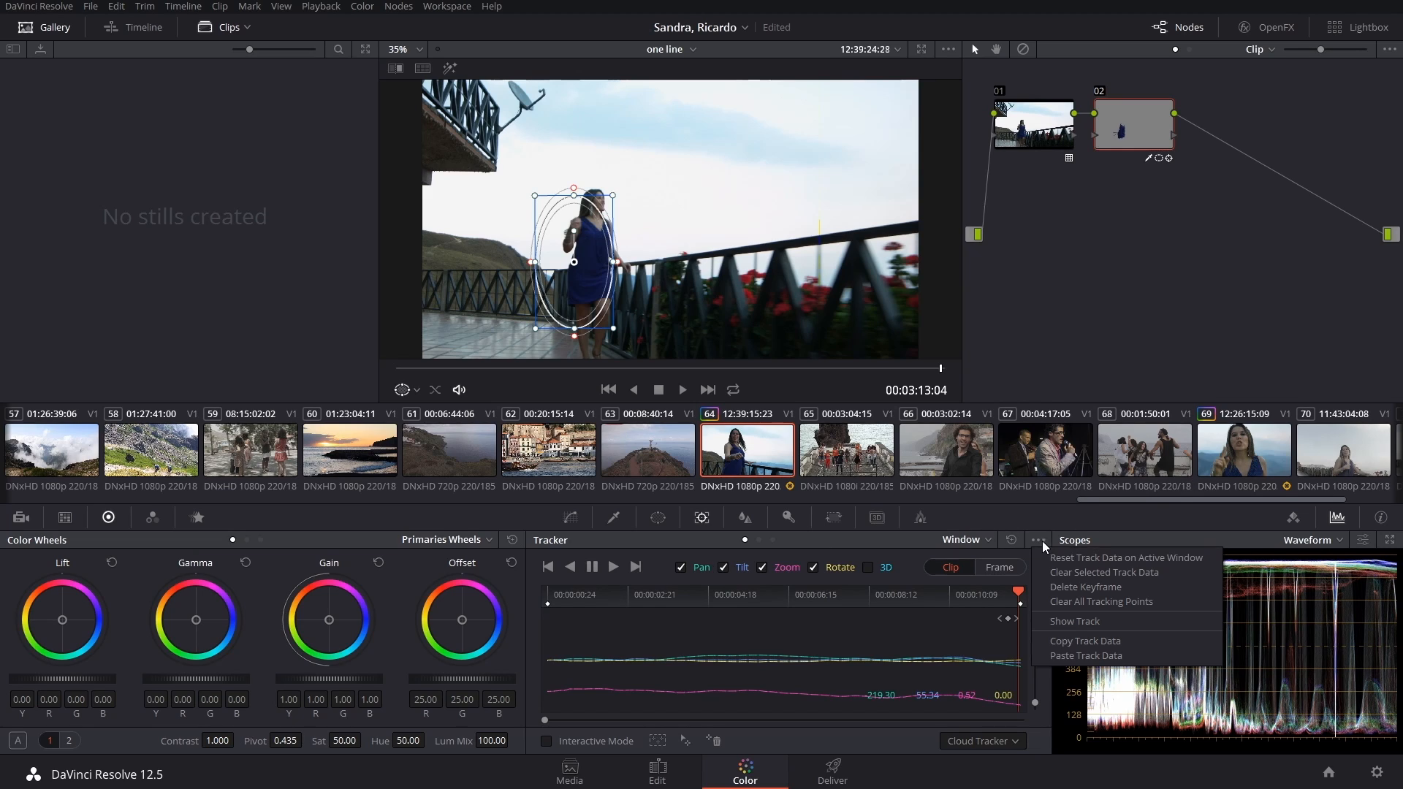
pyautogui.click(1085, 559)
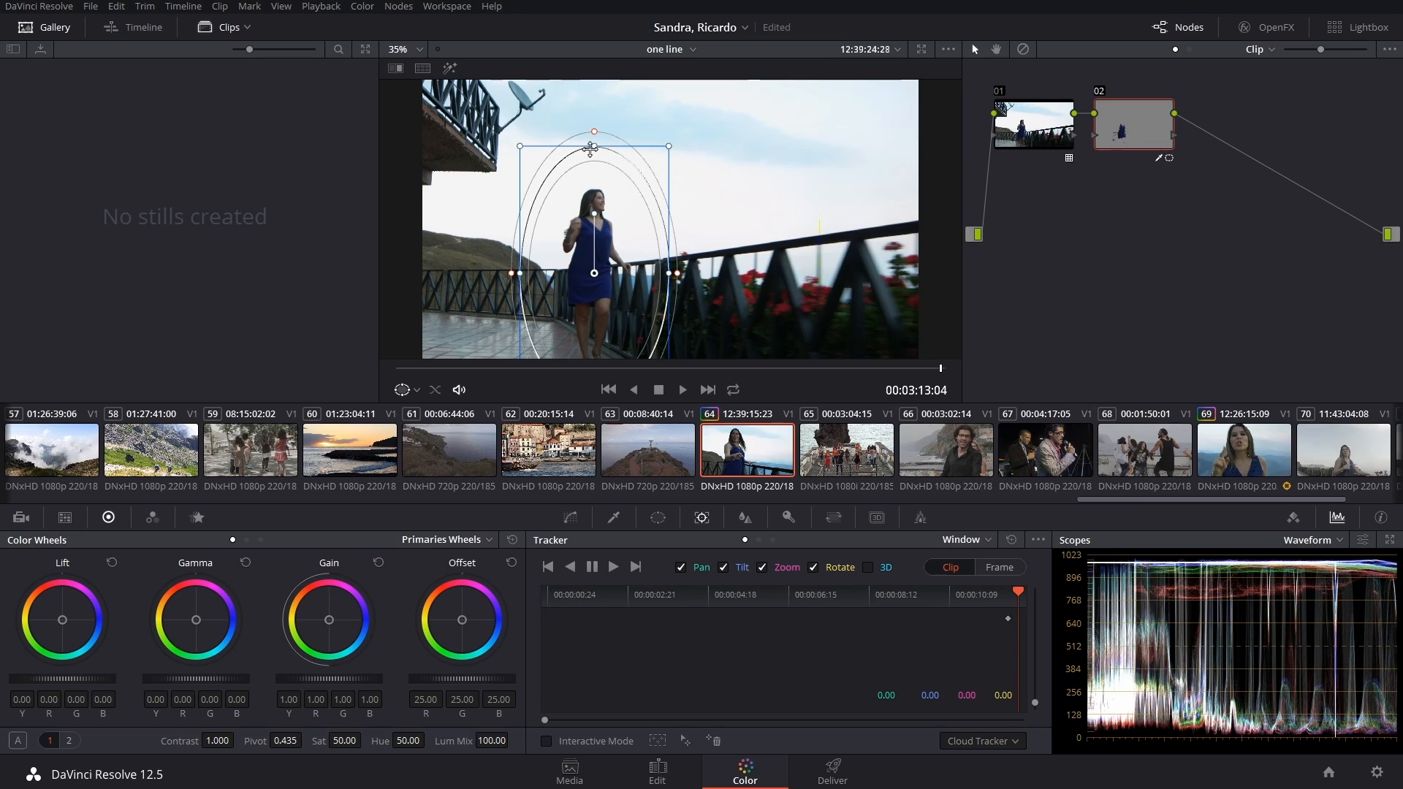
# Shrink the circle window to fit closely around the distant woman, checking the dress selection in the highlight view
pyautogui.moveTo(594, 148); pyautogui.dragTo(586, 236)
pyautogui.hotkey('shift', 'h')
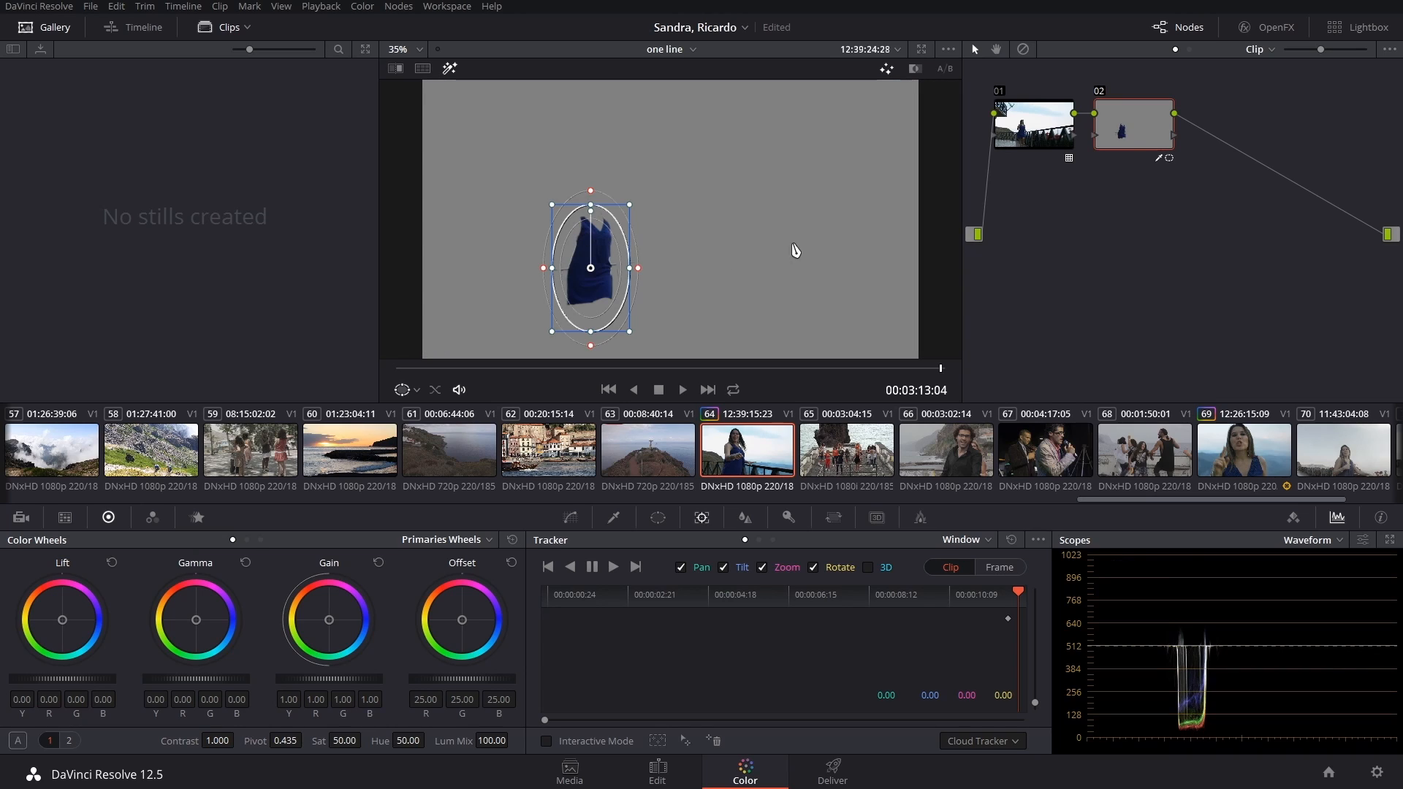
pyautogui.hotkey('shift', 'h')
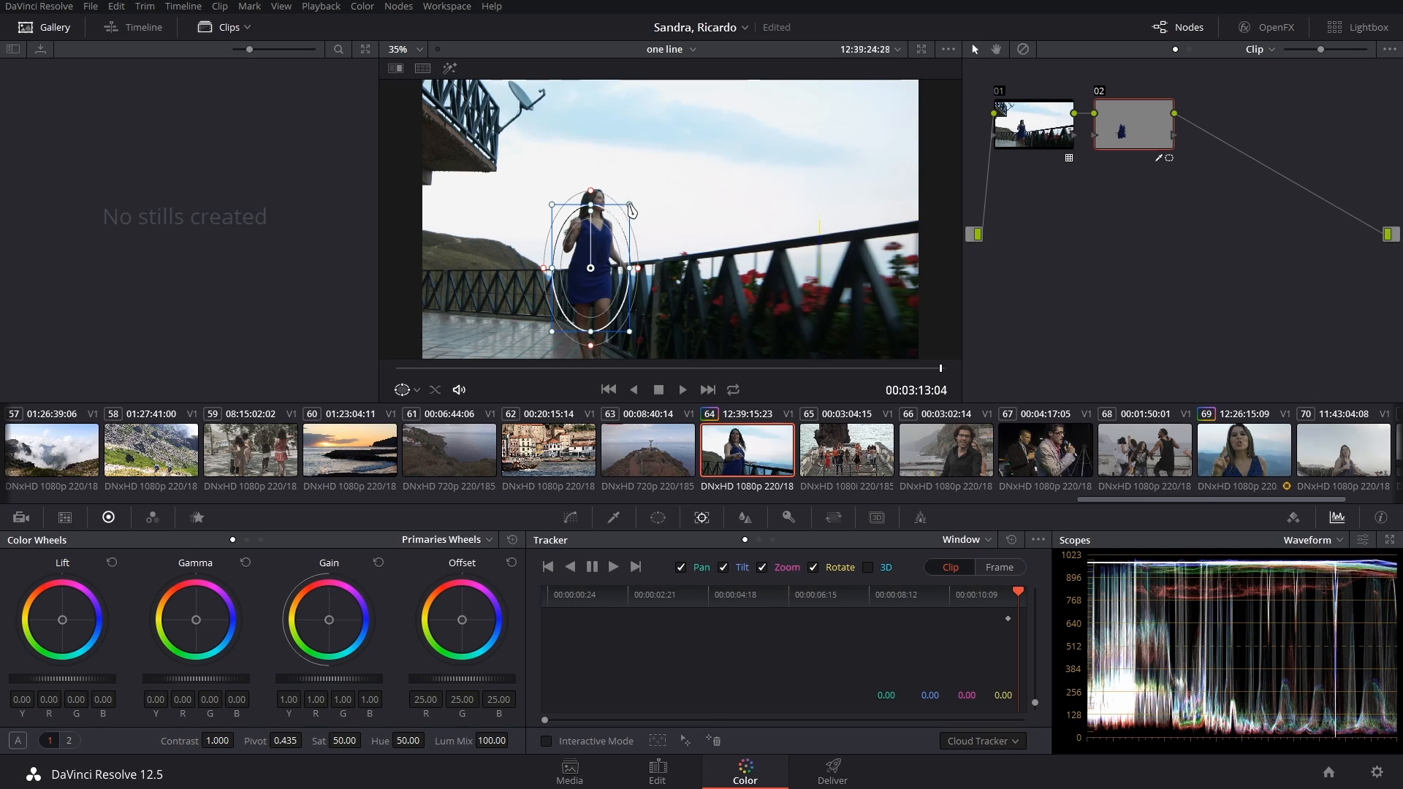
pyautogui.moveTo(631, 209); pyautogui.dragTo(628, 206)
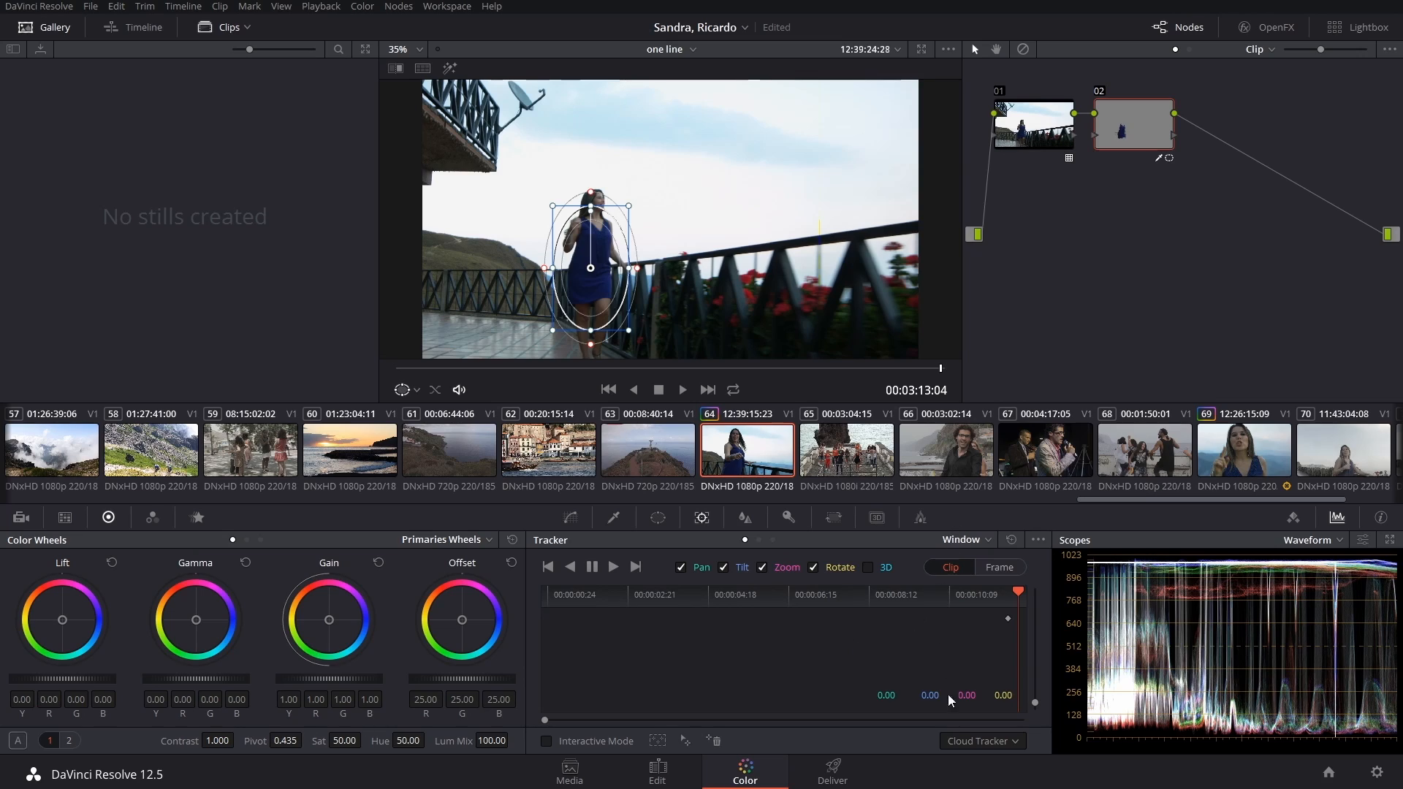
# Track the resized window in reverse to the first frame and review its position around 00:03:06:23
pyautogui.click(574, 564)
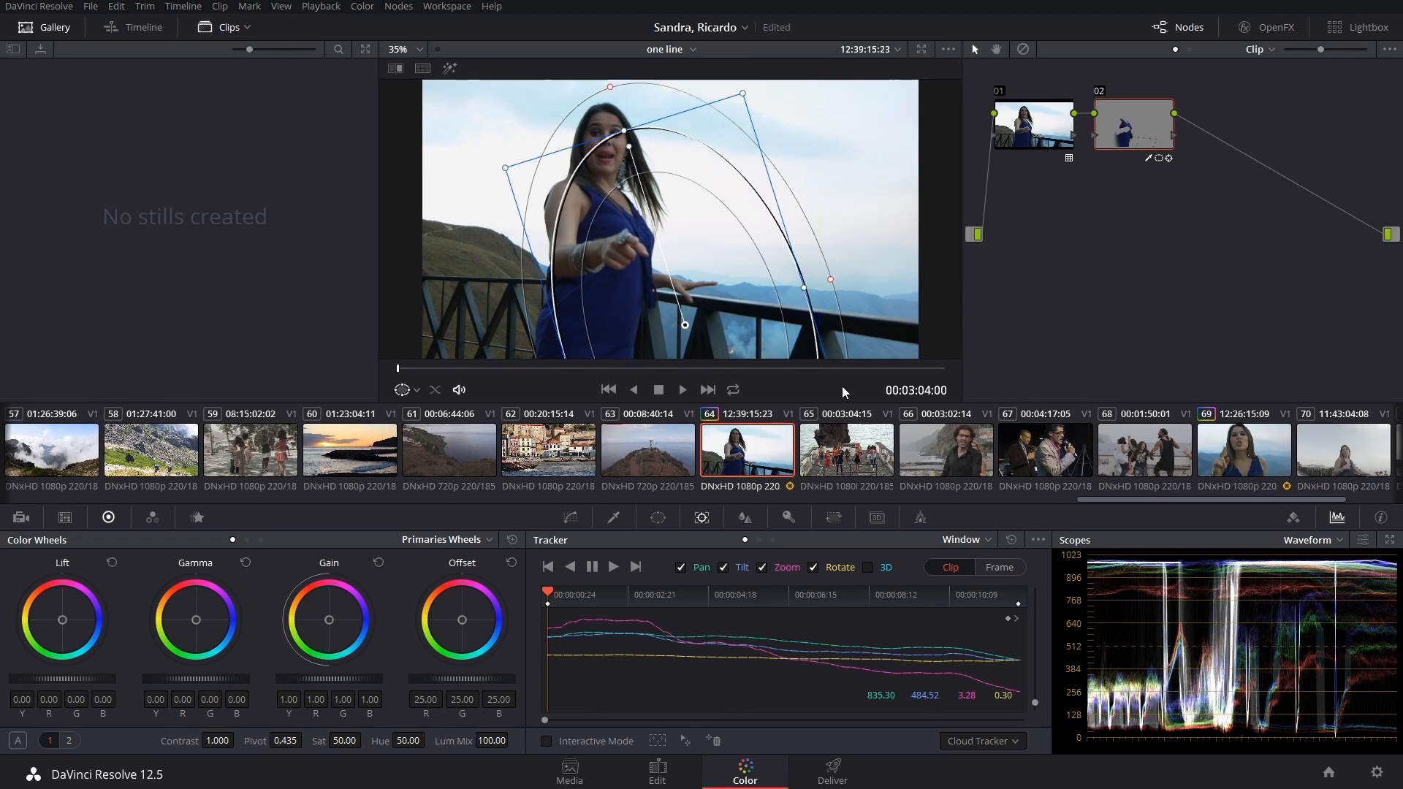
pyautogui.moveTo(533, 370); pyautogui.dragTo(571, 365)
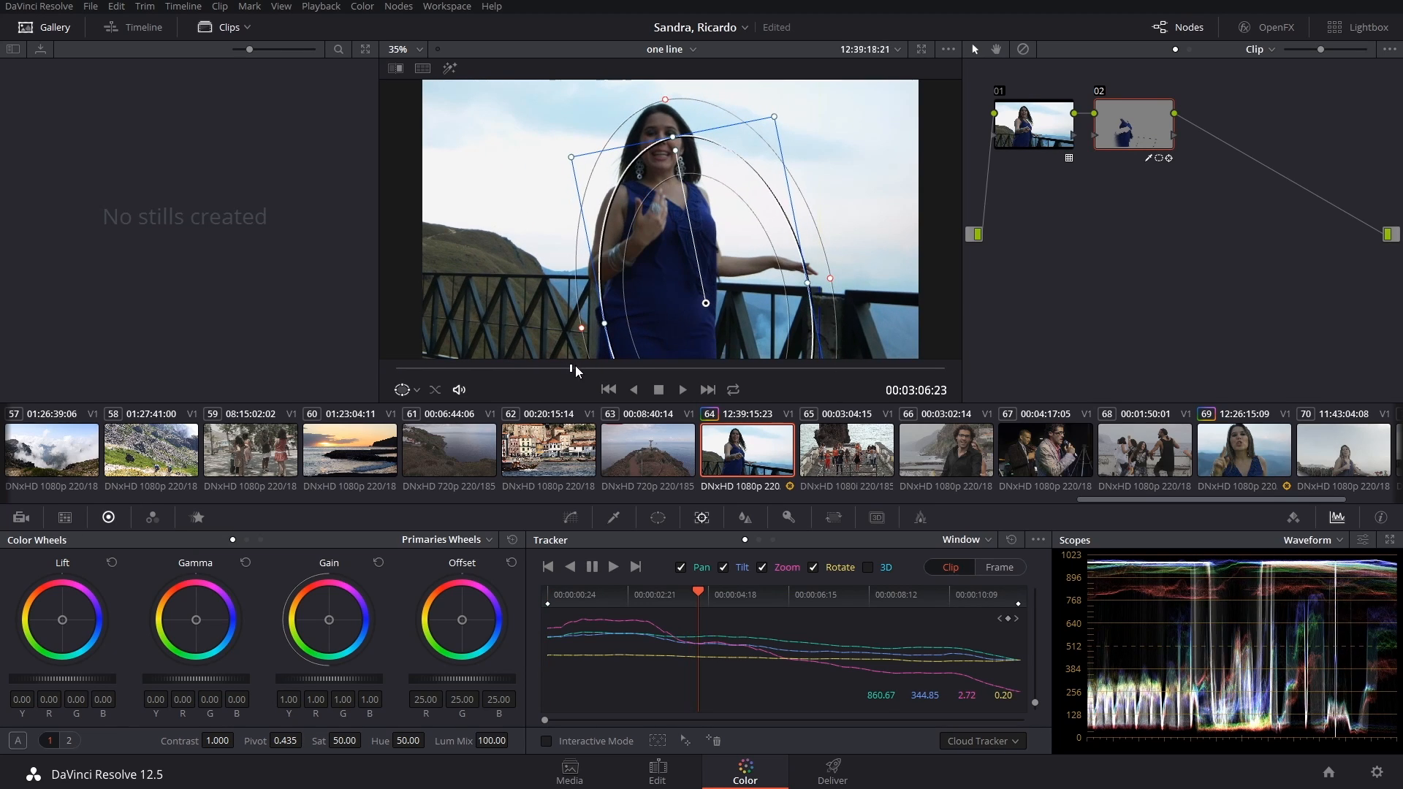
# Scrub through the reverse track with Interactive Mode on, turn that mode off, and reset the window's track data
pyautogui.click(657, 741)
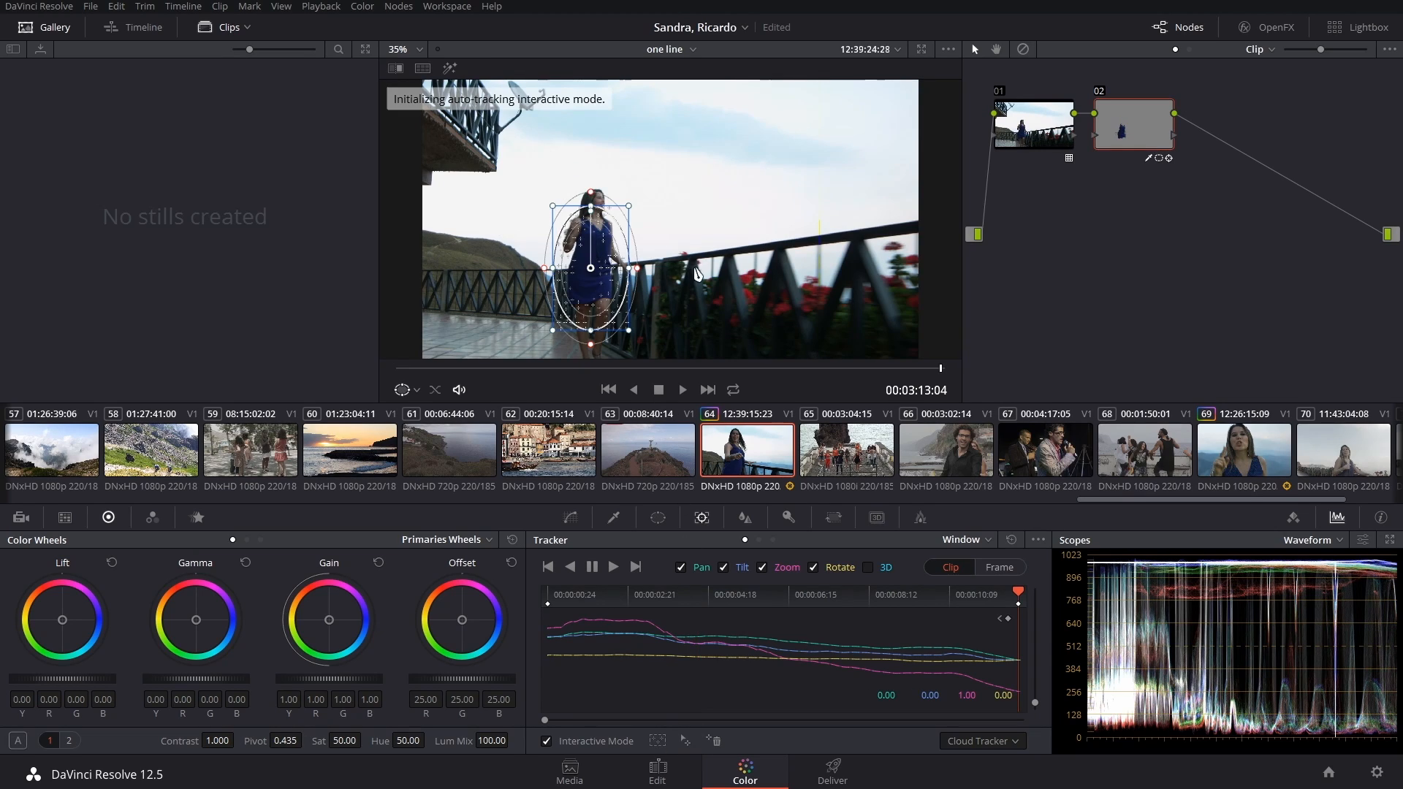
pyautogui.moveTo(1015, 593); pyautogui.dragTo(848, 574)
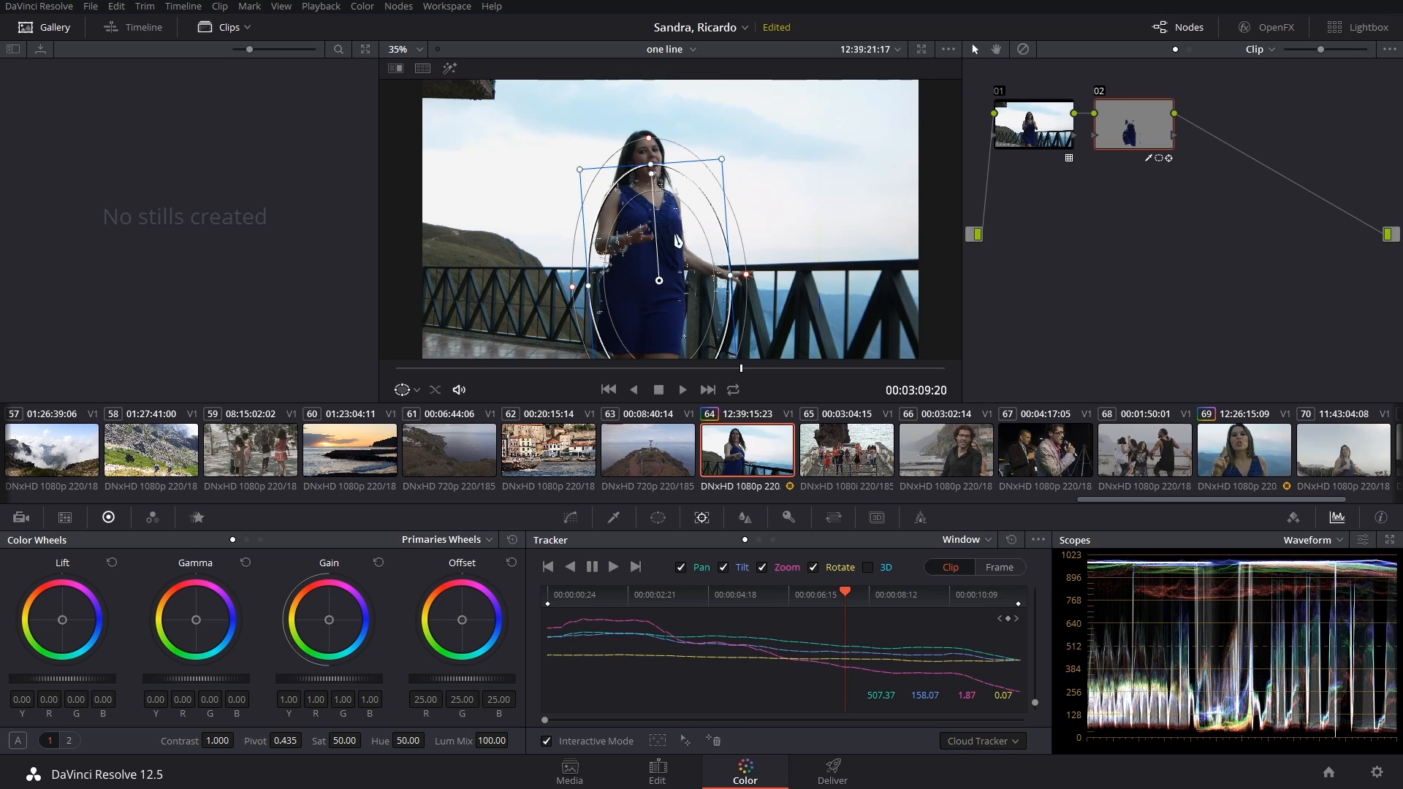
pyautogui.moveTo(843, 589); pyautogui.dragTo(676, 590)
pyautogui.moveTo(796, 626); pyautogui.dragTo(1056, 641)
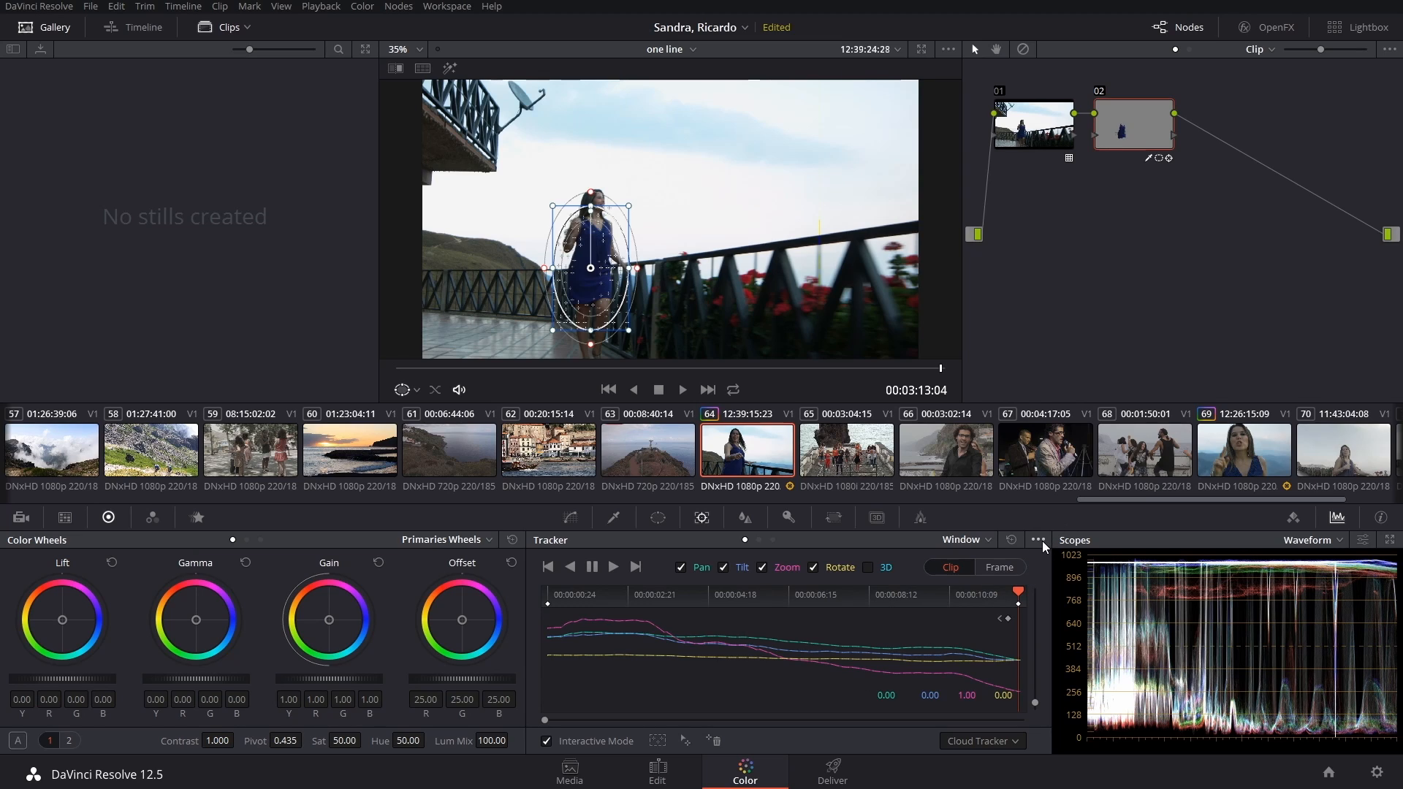
pyautogui.click(544, 740)
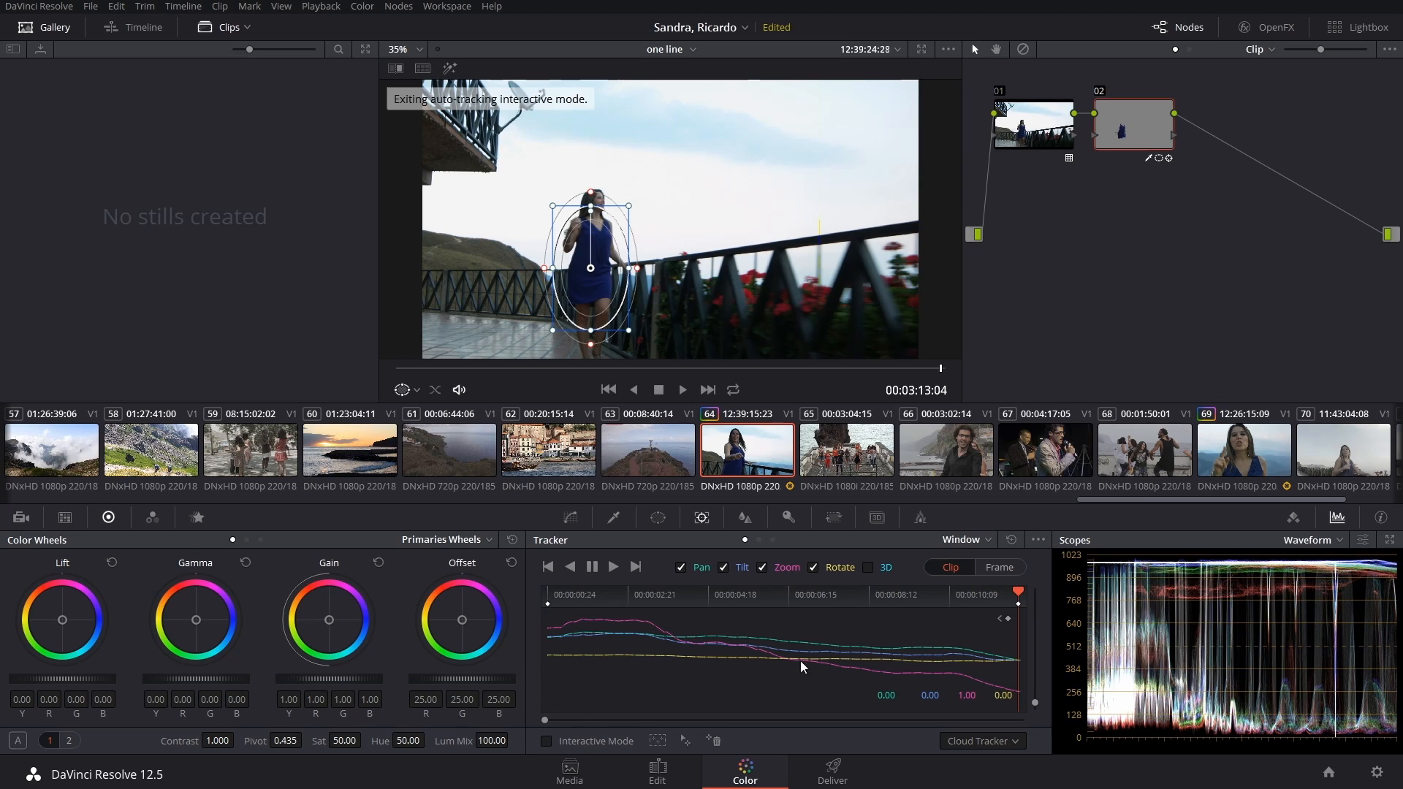
pyautogui.click(1036, 541)
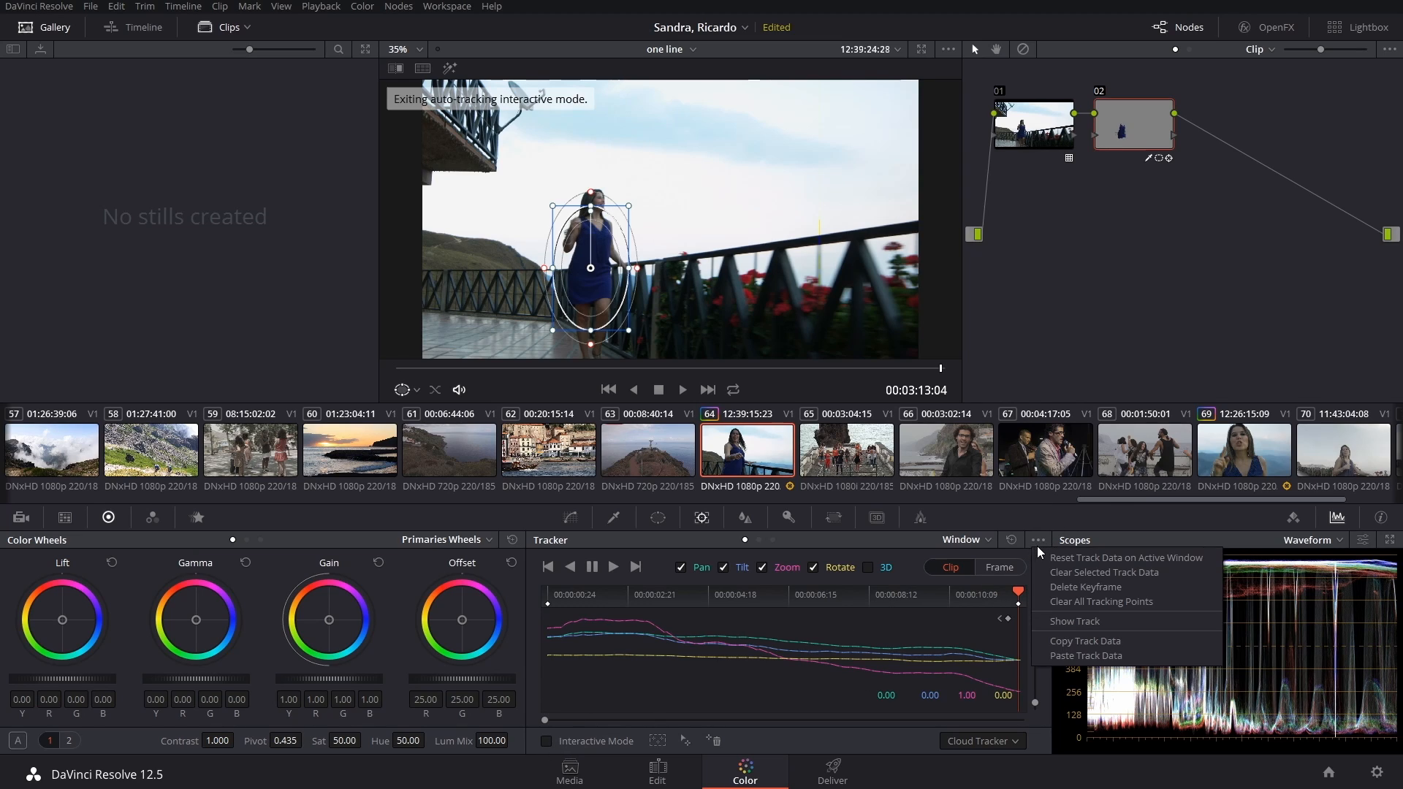
pyautogui.click(1117, 558)
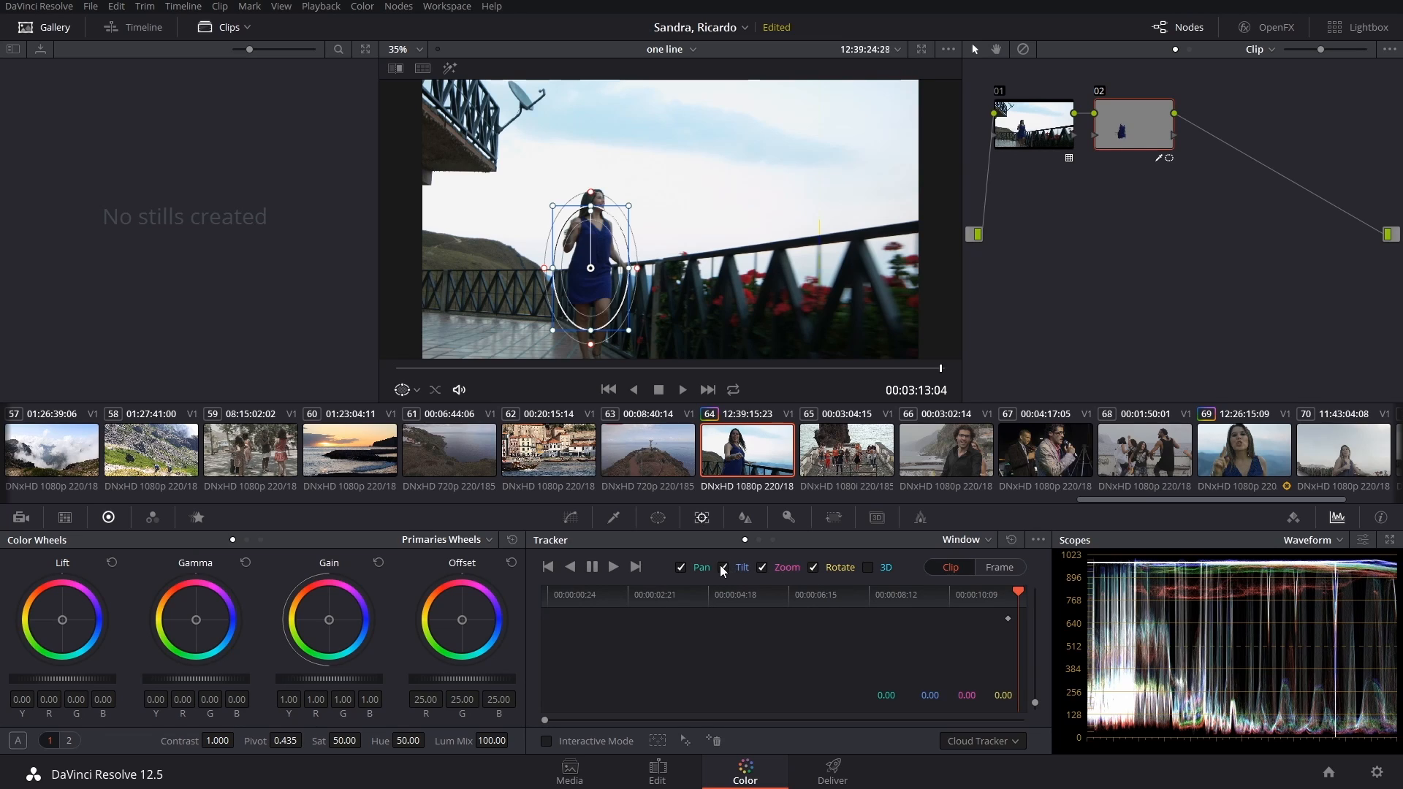
# On clip 69, turn off Zoom and Rotate analysis, reset the active window's track data, and retrack the face window forward
pyautogui.click(1245, 447)
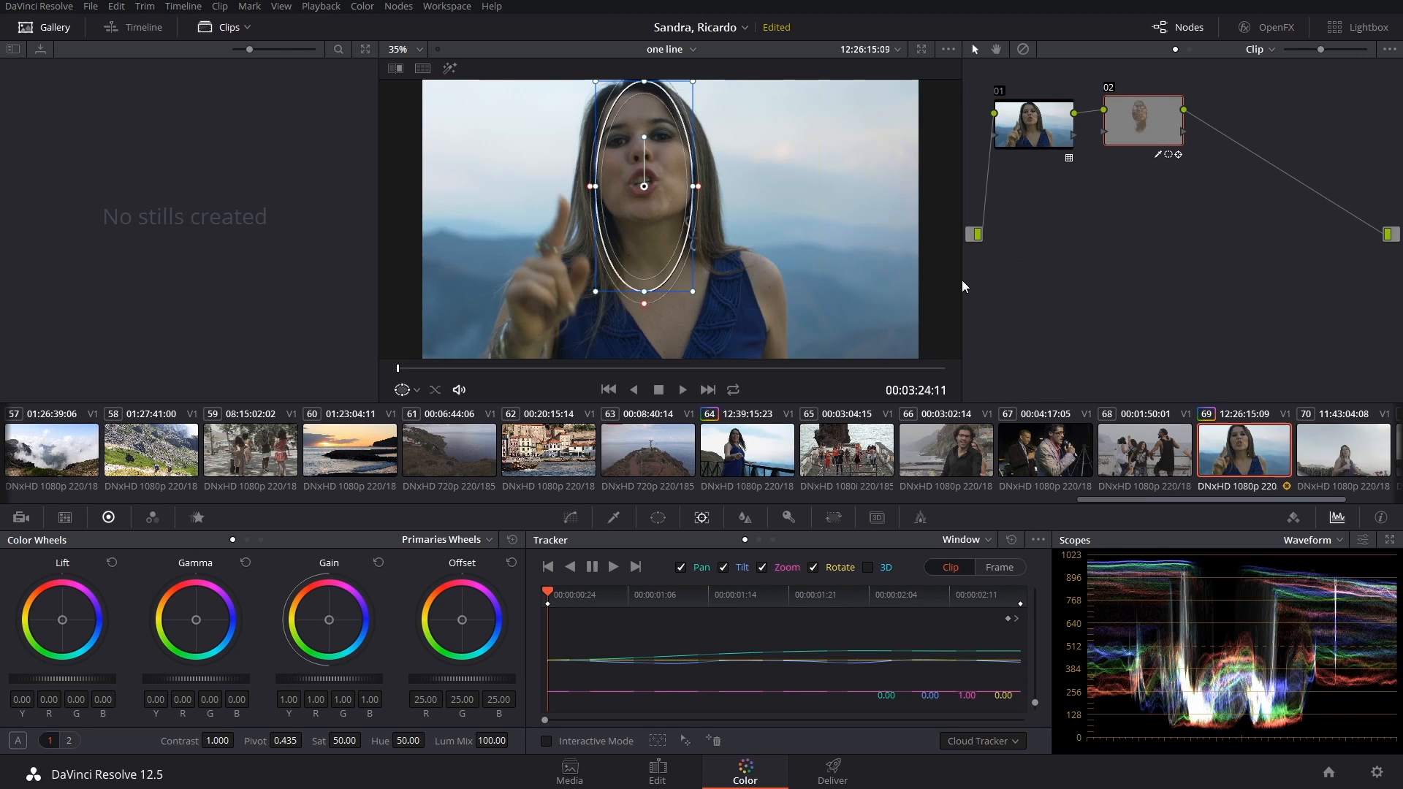
pyautogui.click(761, 567)
pyautogui.click(813, 568)
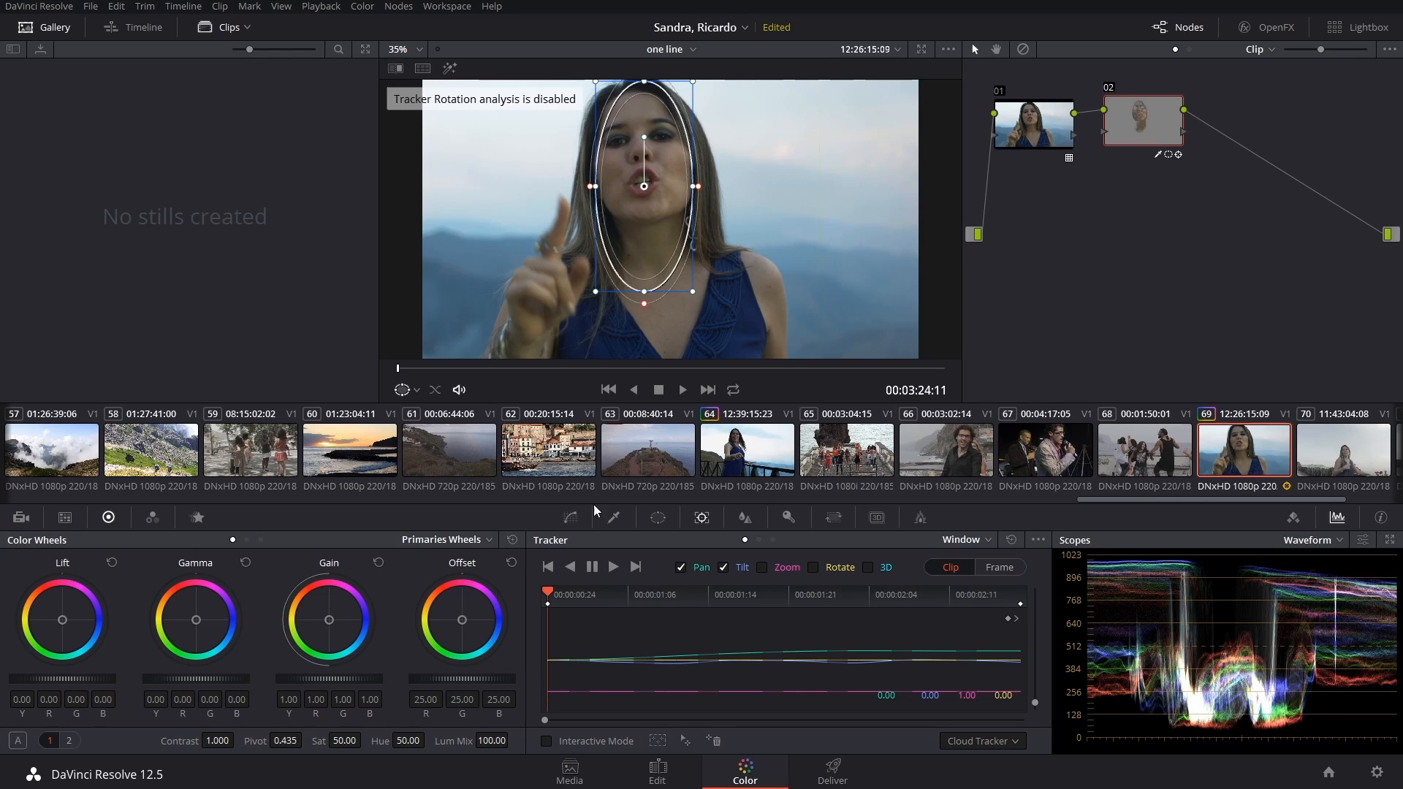
pyautogui.click(1038, 539)
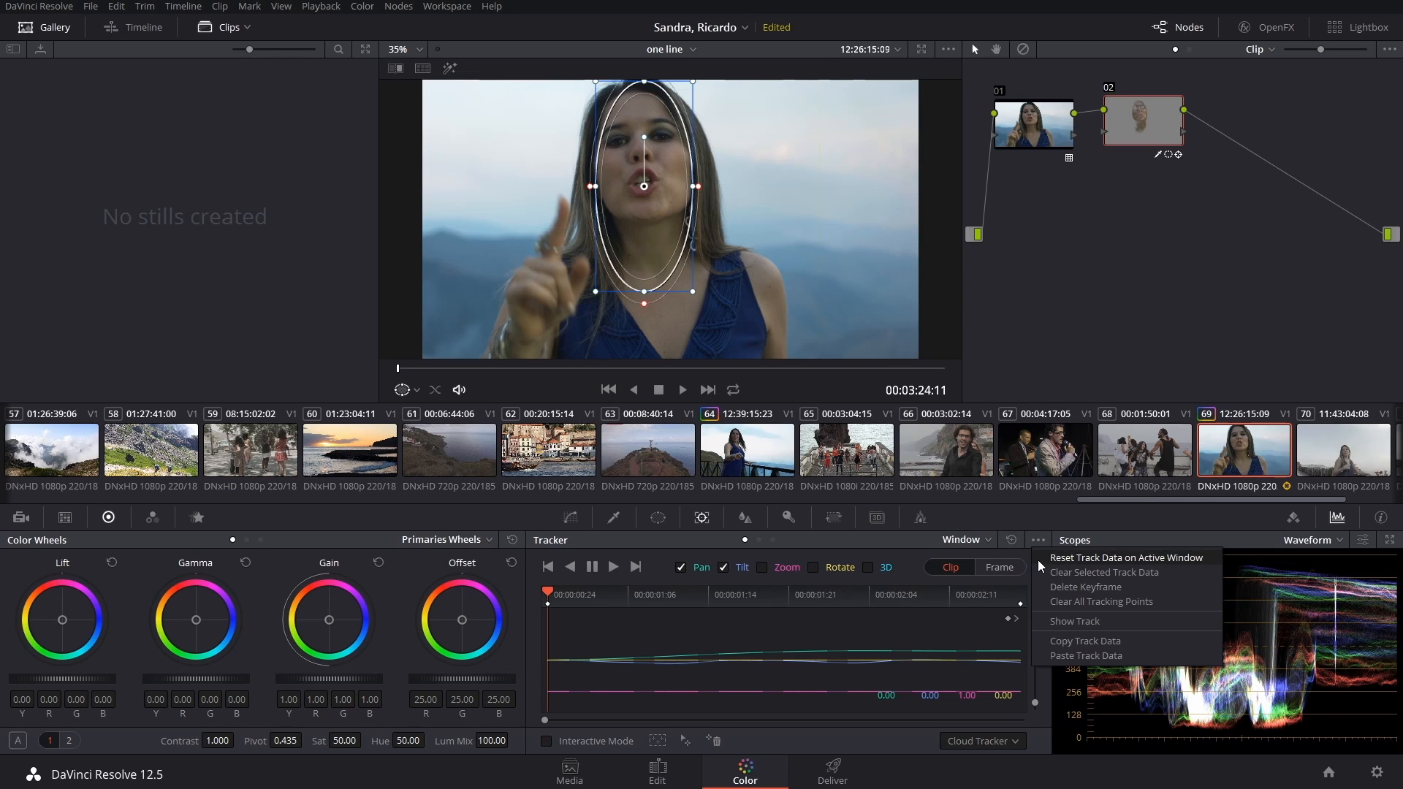
pyautogui.click(1037, 558)
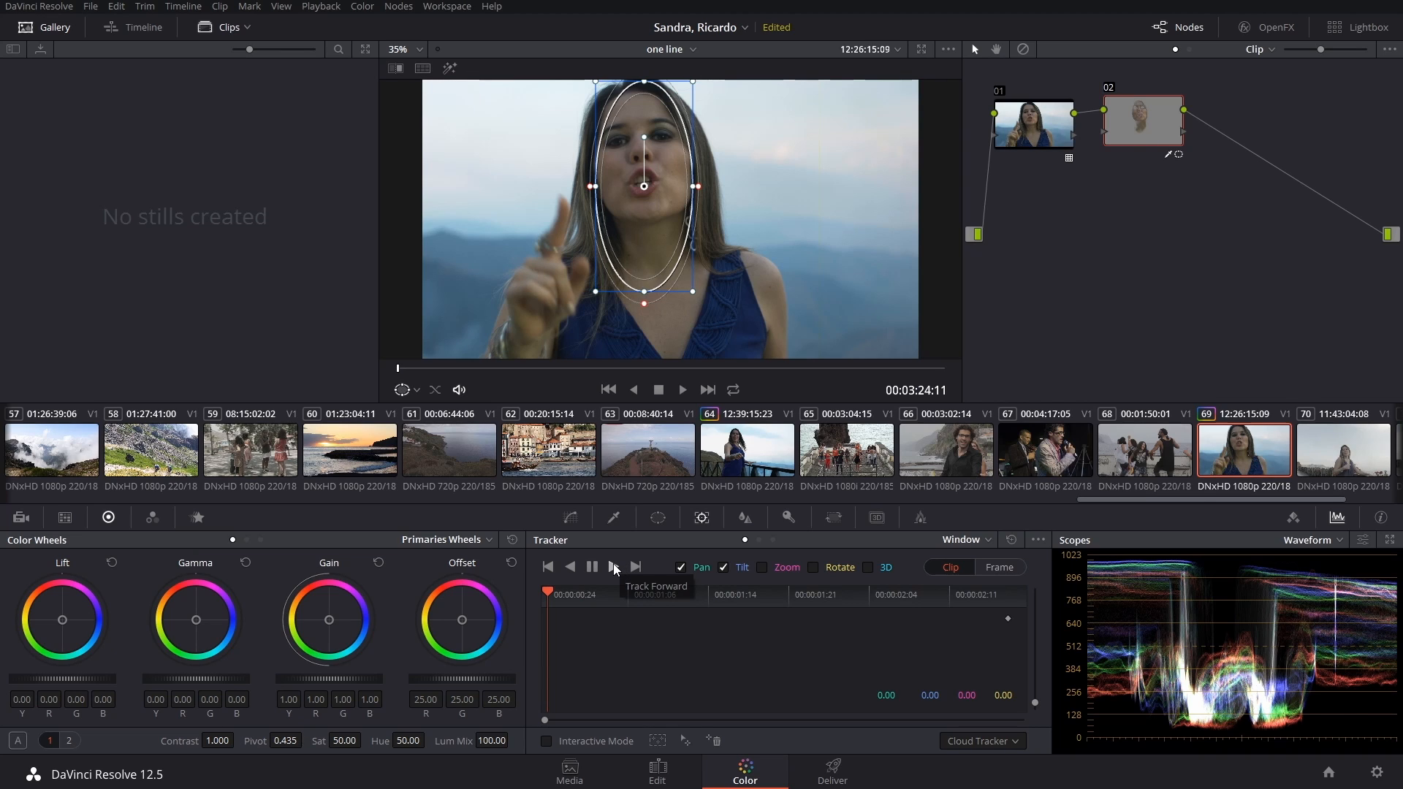
pyautogui.click(615, 568)
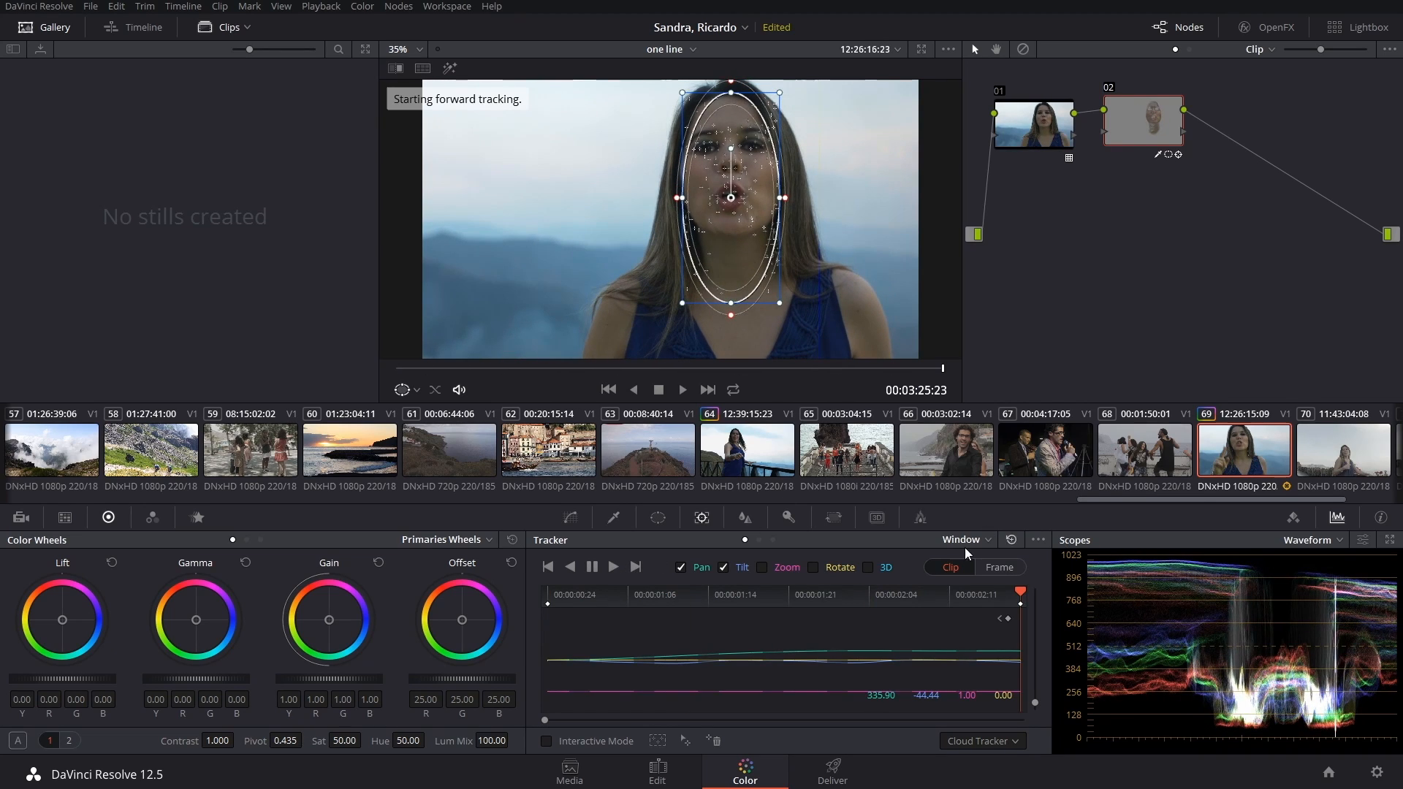
pyautogui.moveTo(1020, 590); pyautogui.dragTo(502, 567)
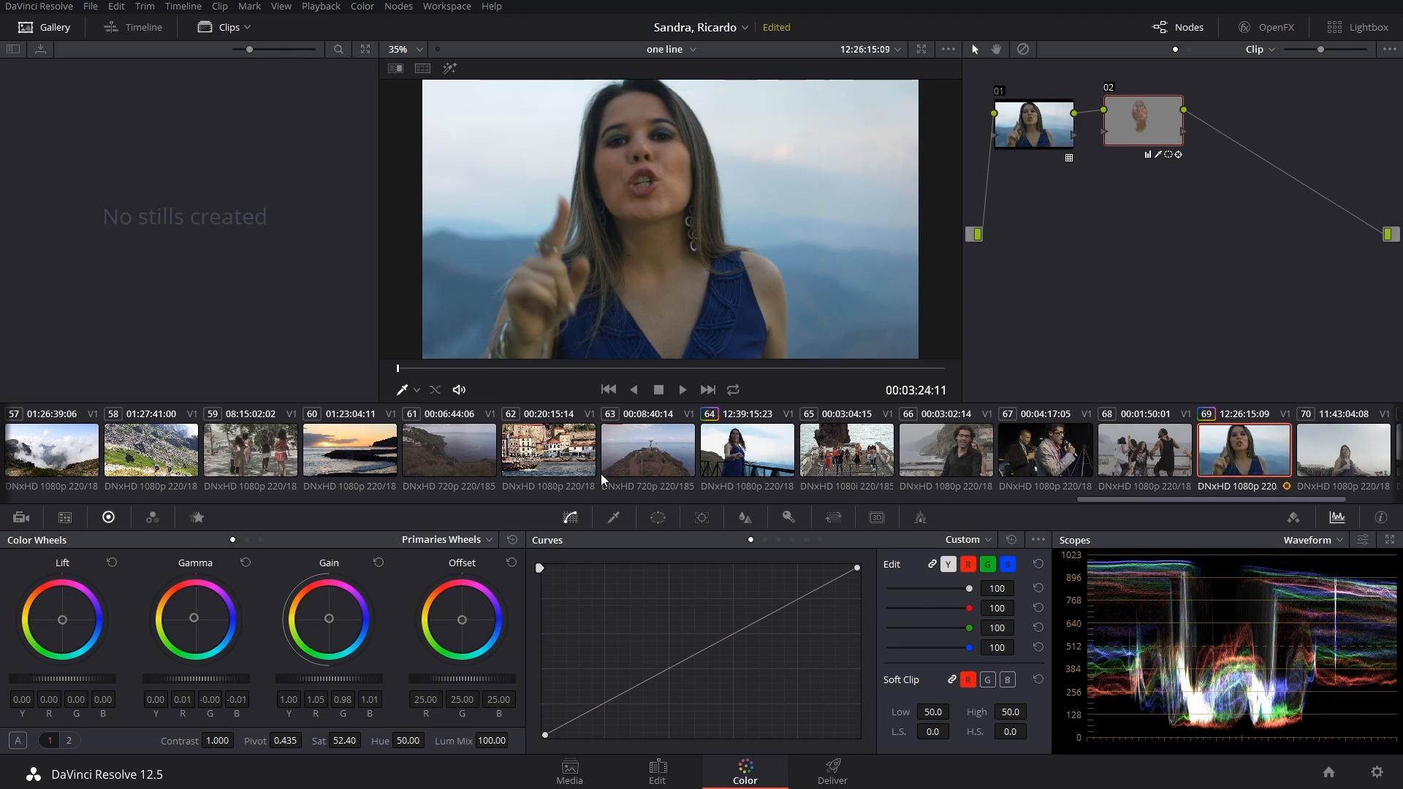
# Go to clip 05, apply the base colour correction to node 01, and add node 02 after it
pyautogui.moveTo(1141, 499); pyautogui.dragTo(16, 487)
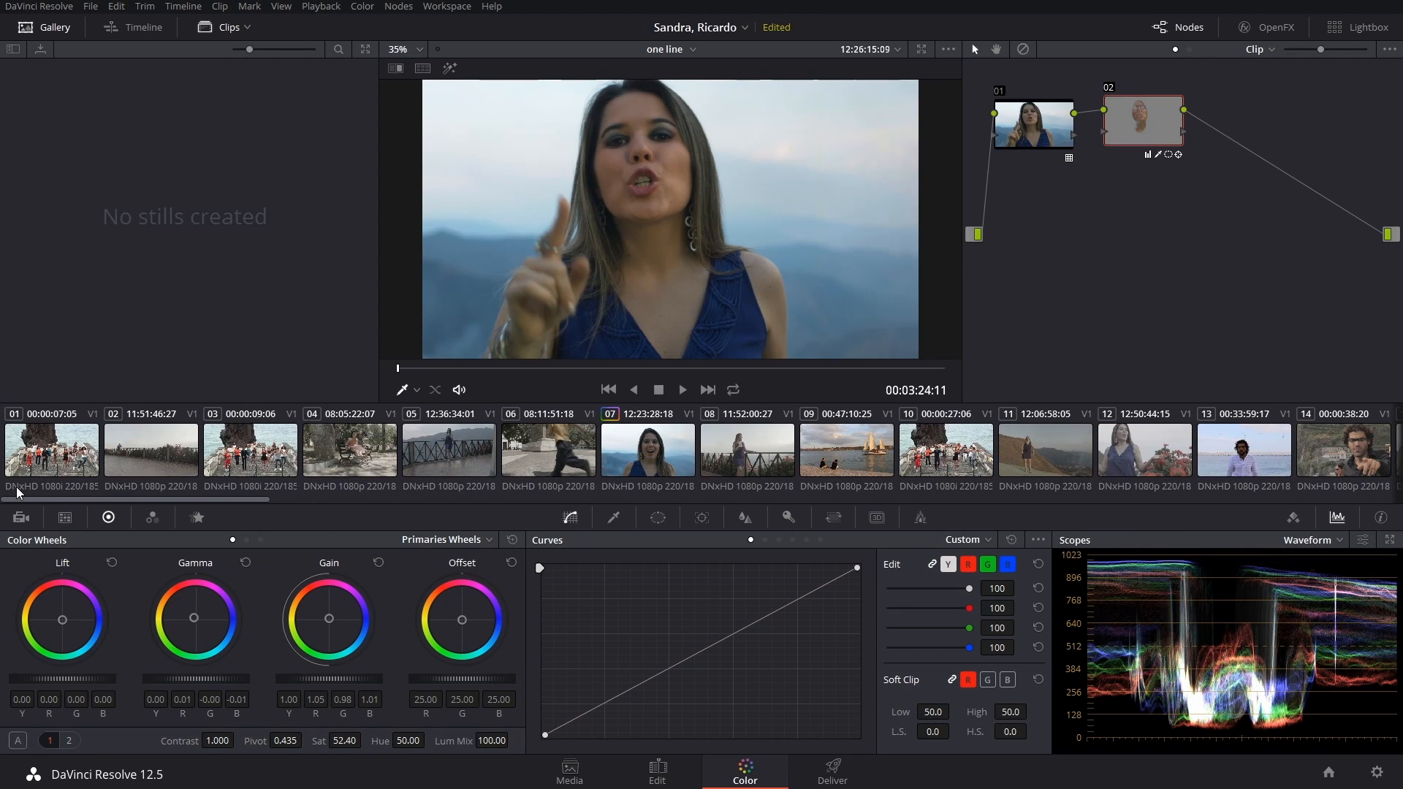
pyautogui.click(426, 469)
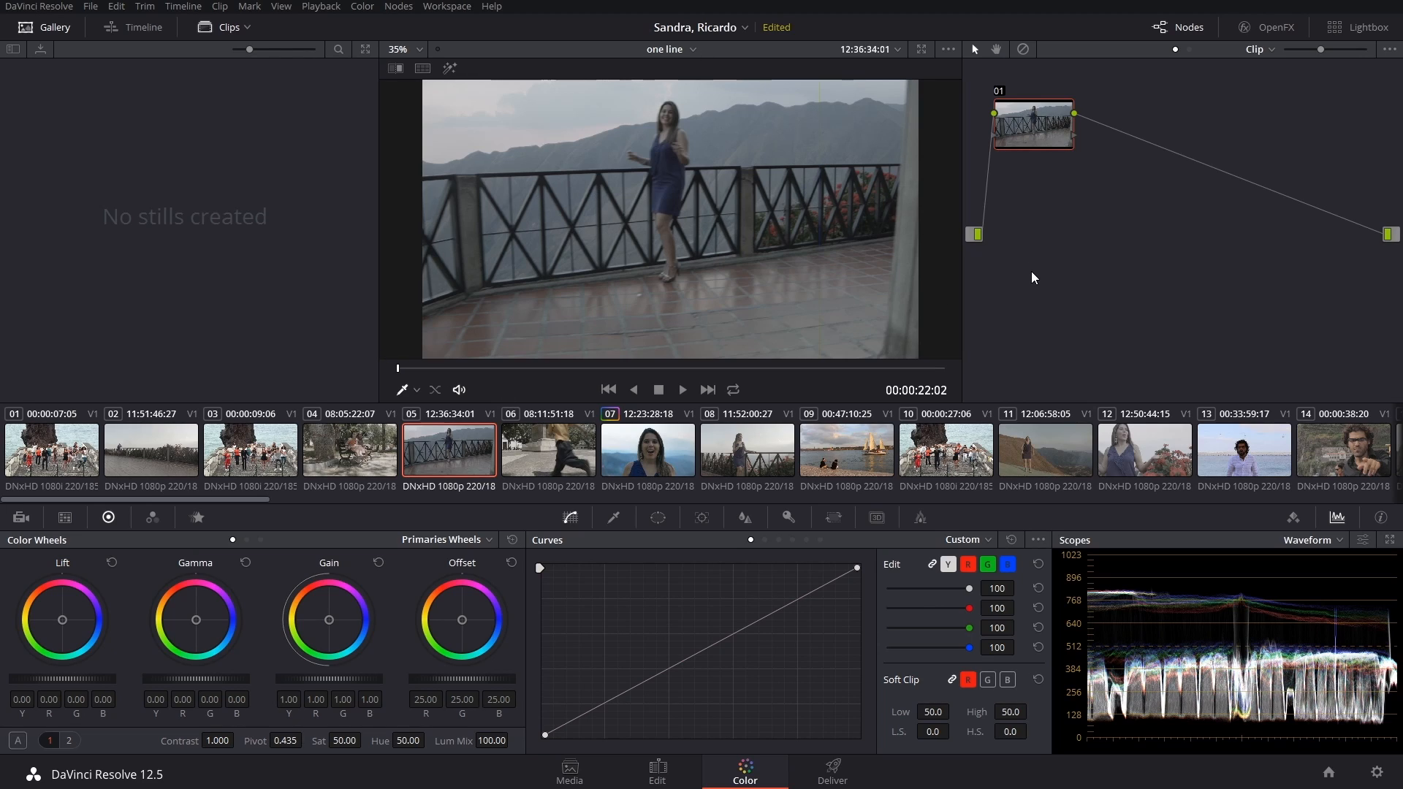
pyautogui.rightClick(1027, 134)
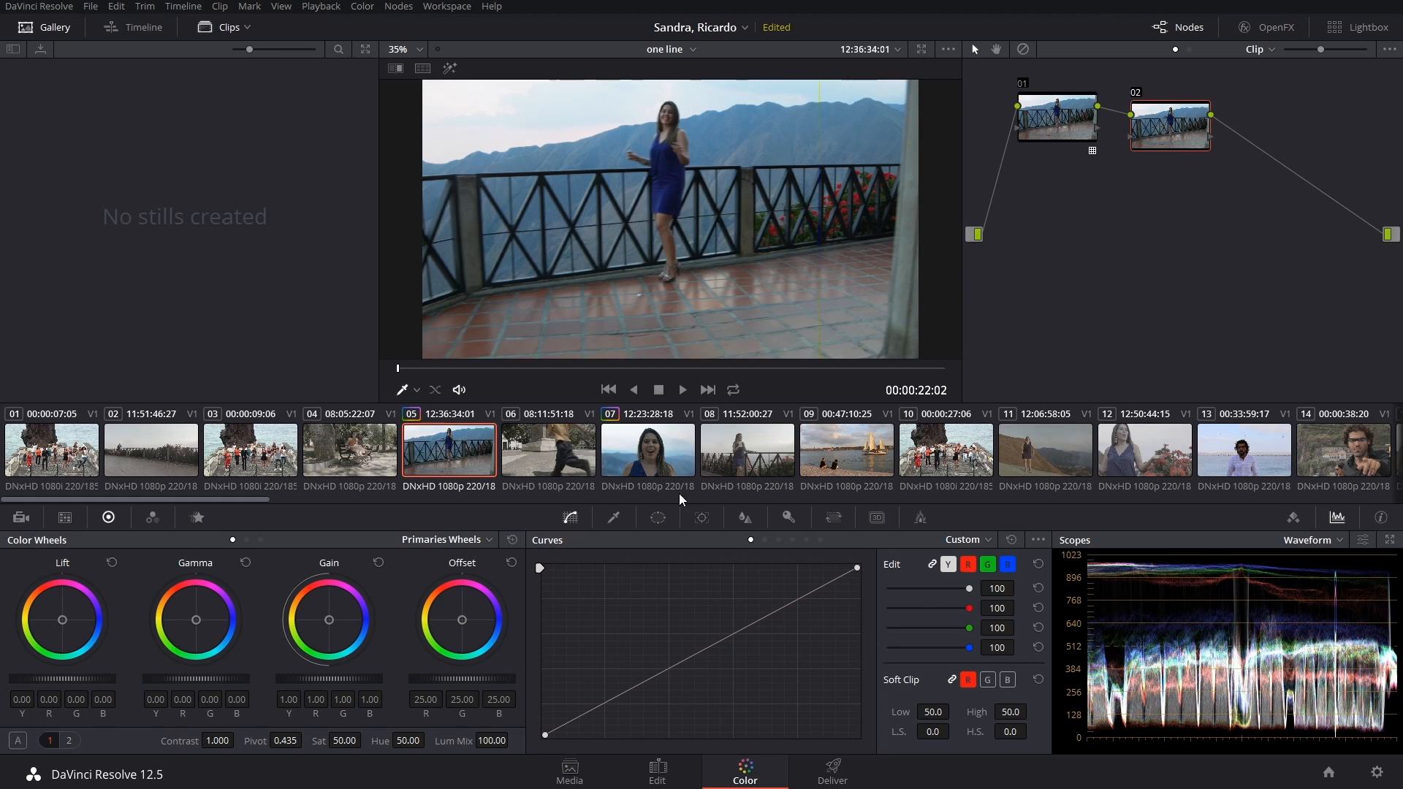
# Add a circle window on node 02 around the woman, with size and aspect both about 26
pyautogui.click(660, 520)
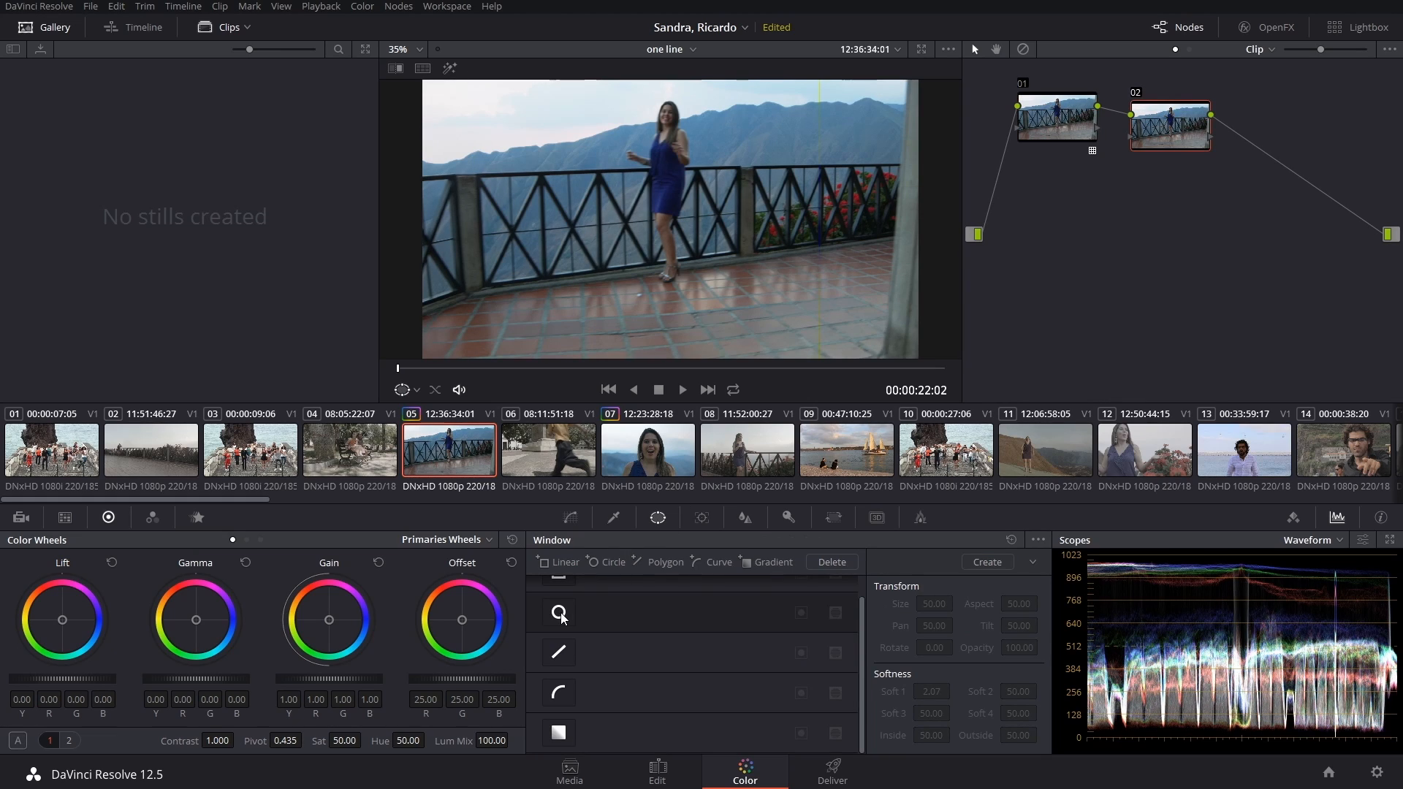
pyautogui.click(561, 617)
pyautogui.moveTo(607, 235); pyautogui.dragTo(639, 173)
pyautogui.moveTo(688, 213); pyautogui.dragTo(677, 221)
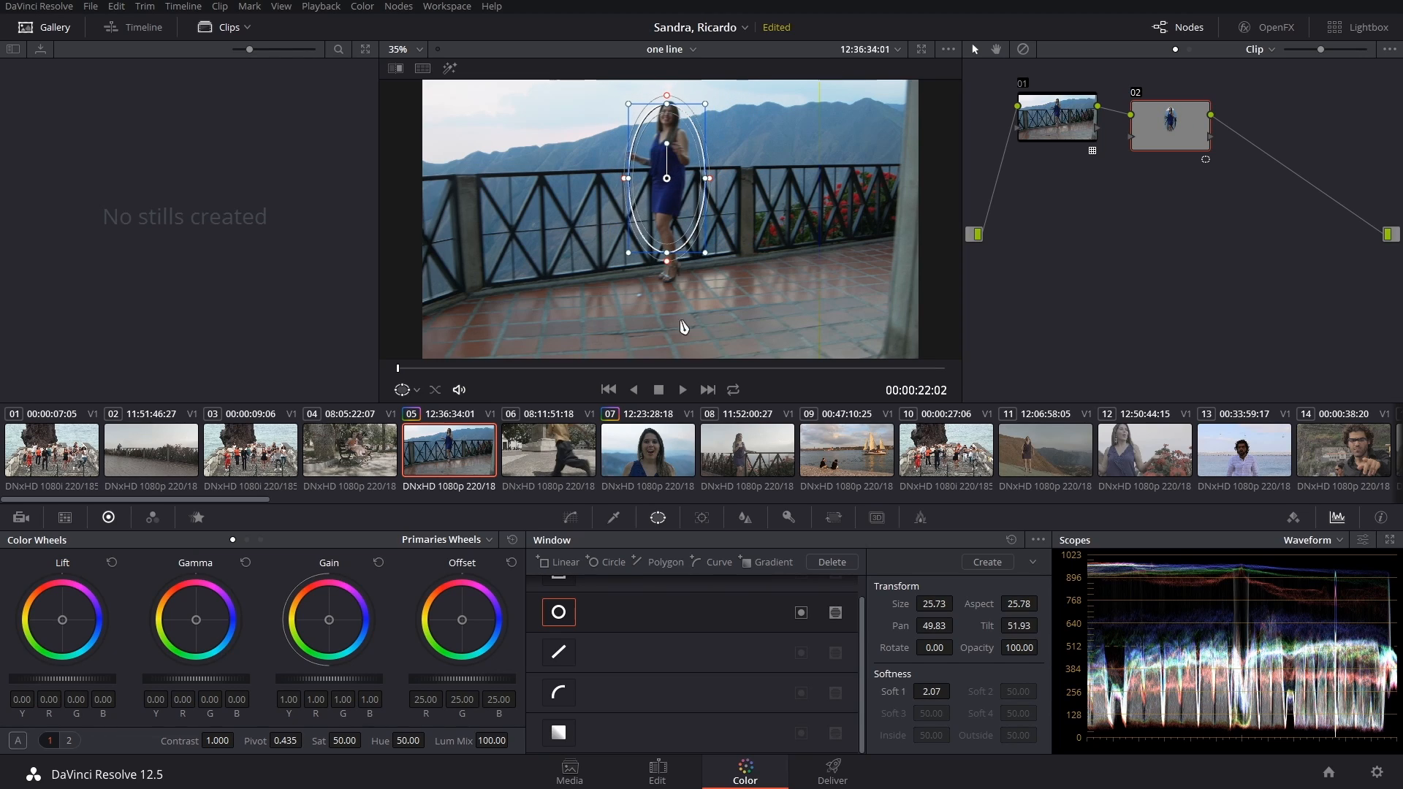
# Isolate the woman's blue dress on node 02 with the qualifier and check the selection in the highlight view
pyautogui.click(614, 518)
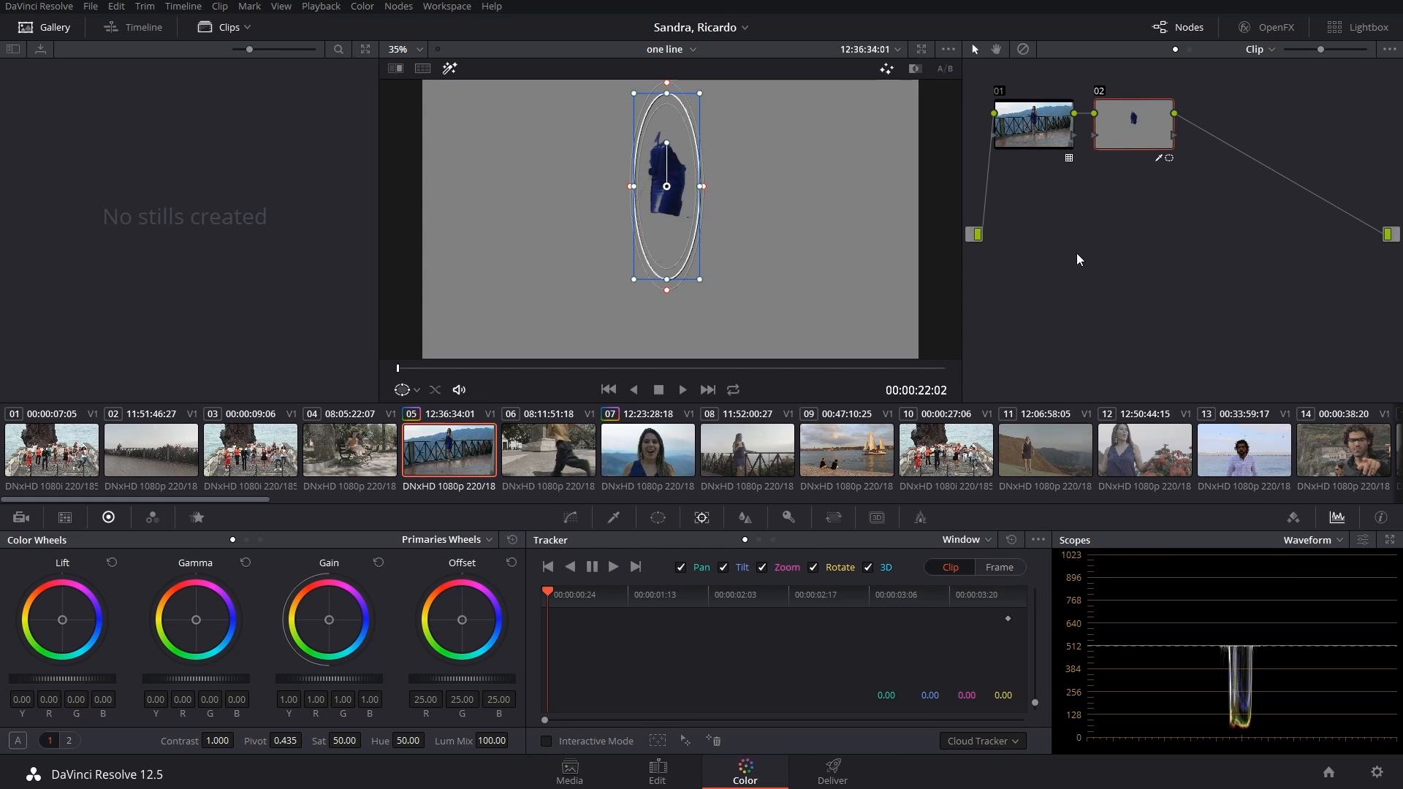
pyautogui.hotkey('shift', 'h')
pyautogui.hotkey('shift', 'h')
pyautogui.hotkey('shift', 'h')
pyautogui.hotkey('shift', 'h')
pyautogui.hotkey('shift', 'h')
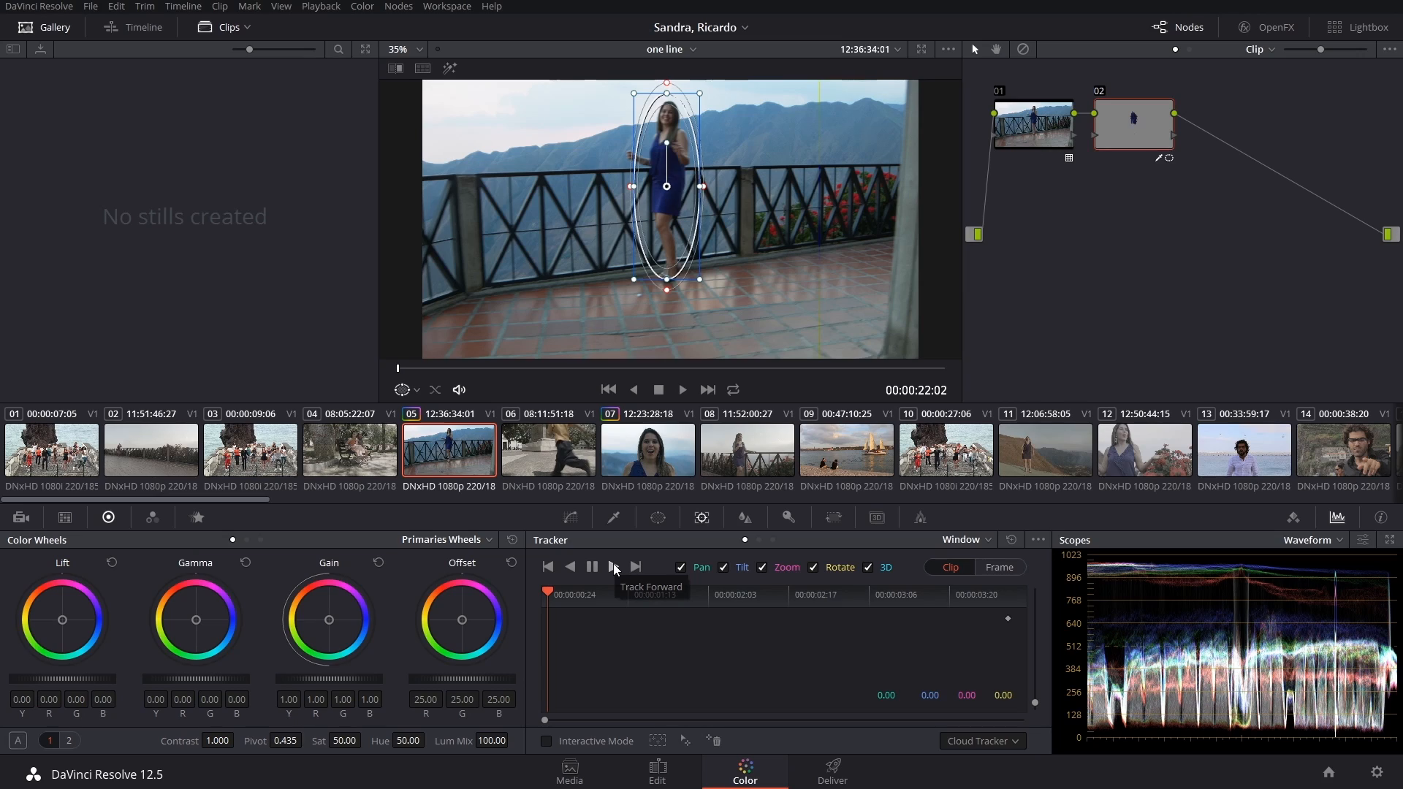
# Turn off 3D analysis, try tracking the window forward from the first frame, and reset the active window's track data
pyautogui.click(868, 568)
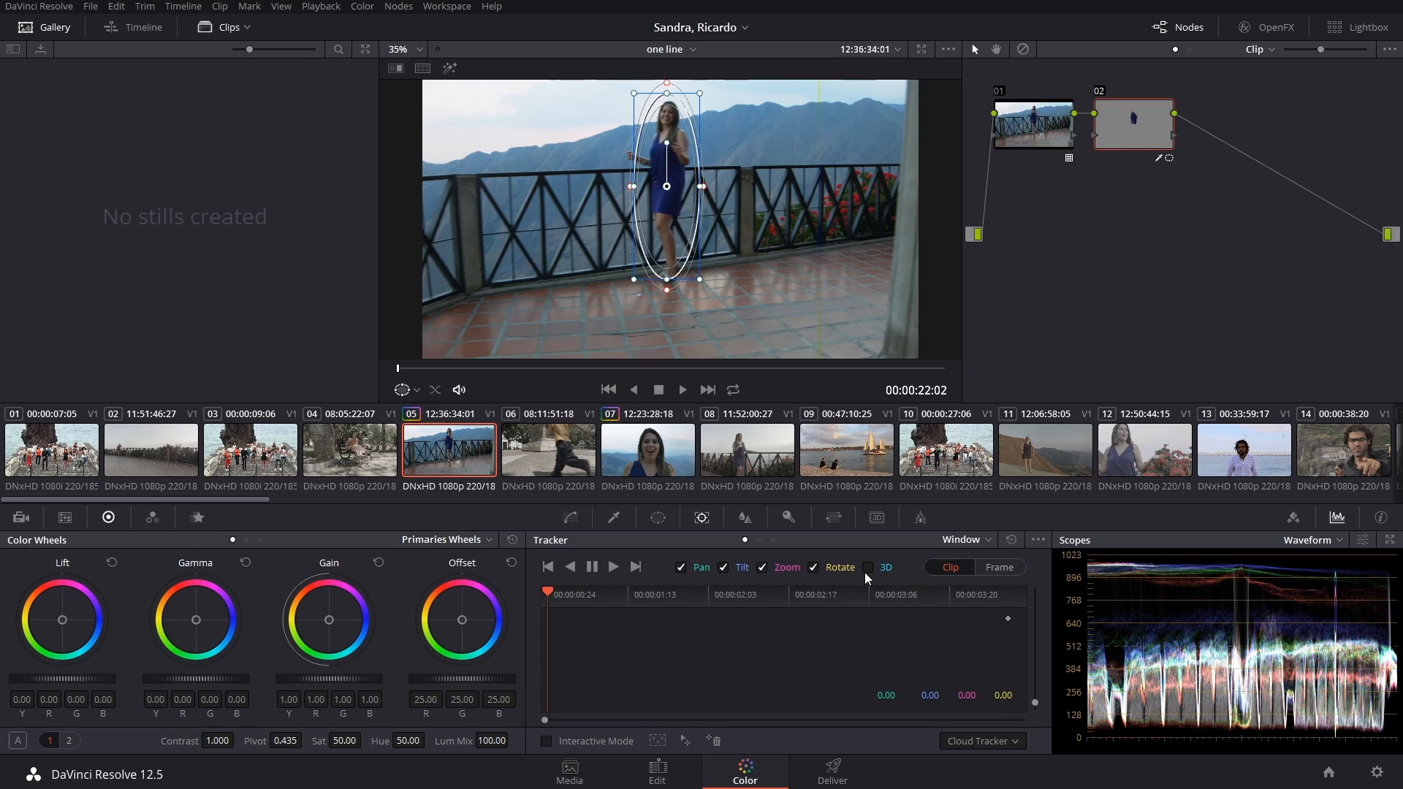
pyautogui.click(616, 568)
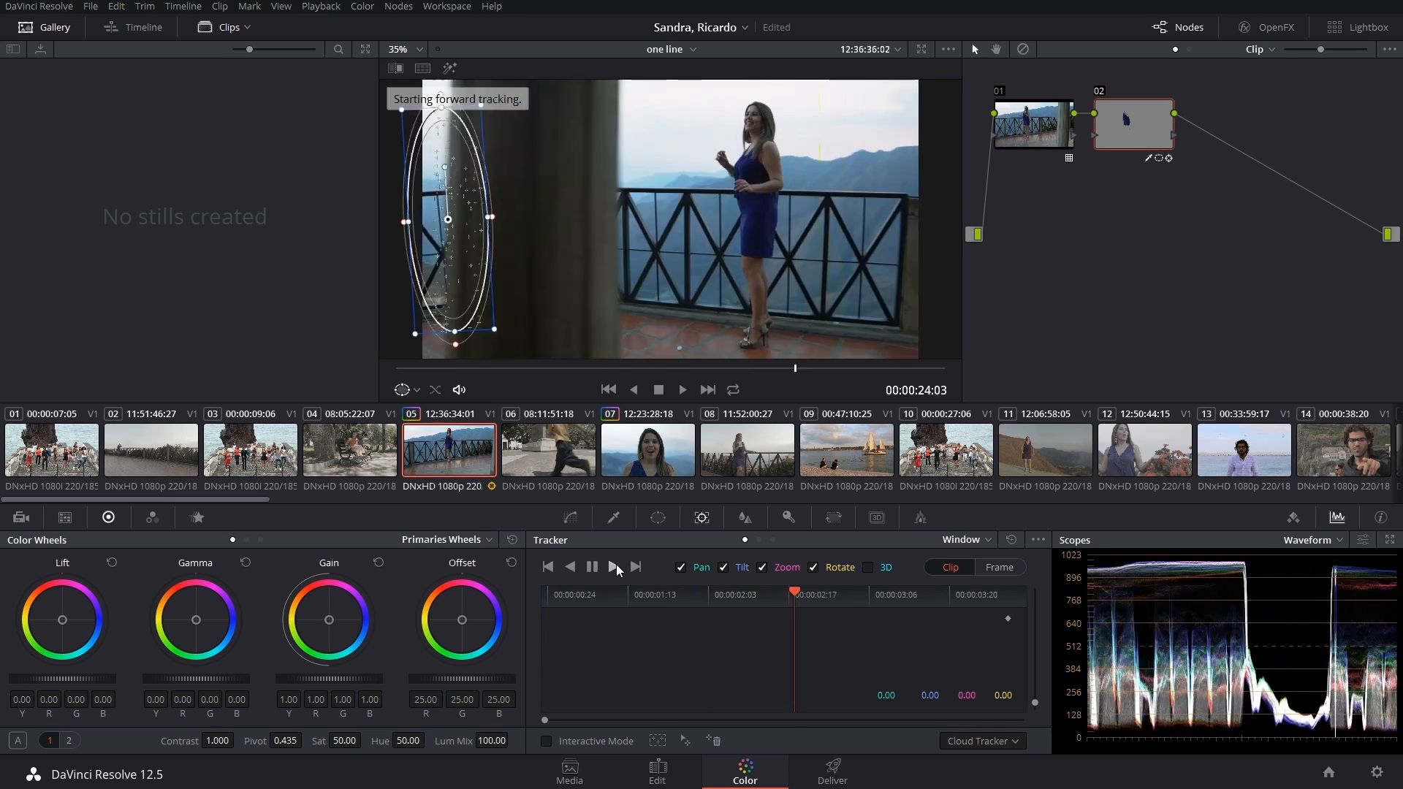
pyautogui.moveTo(922, 370); pyautogui.dragTo(357, 393)
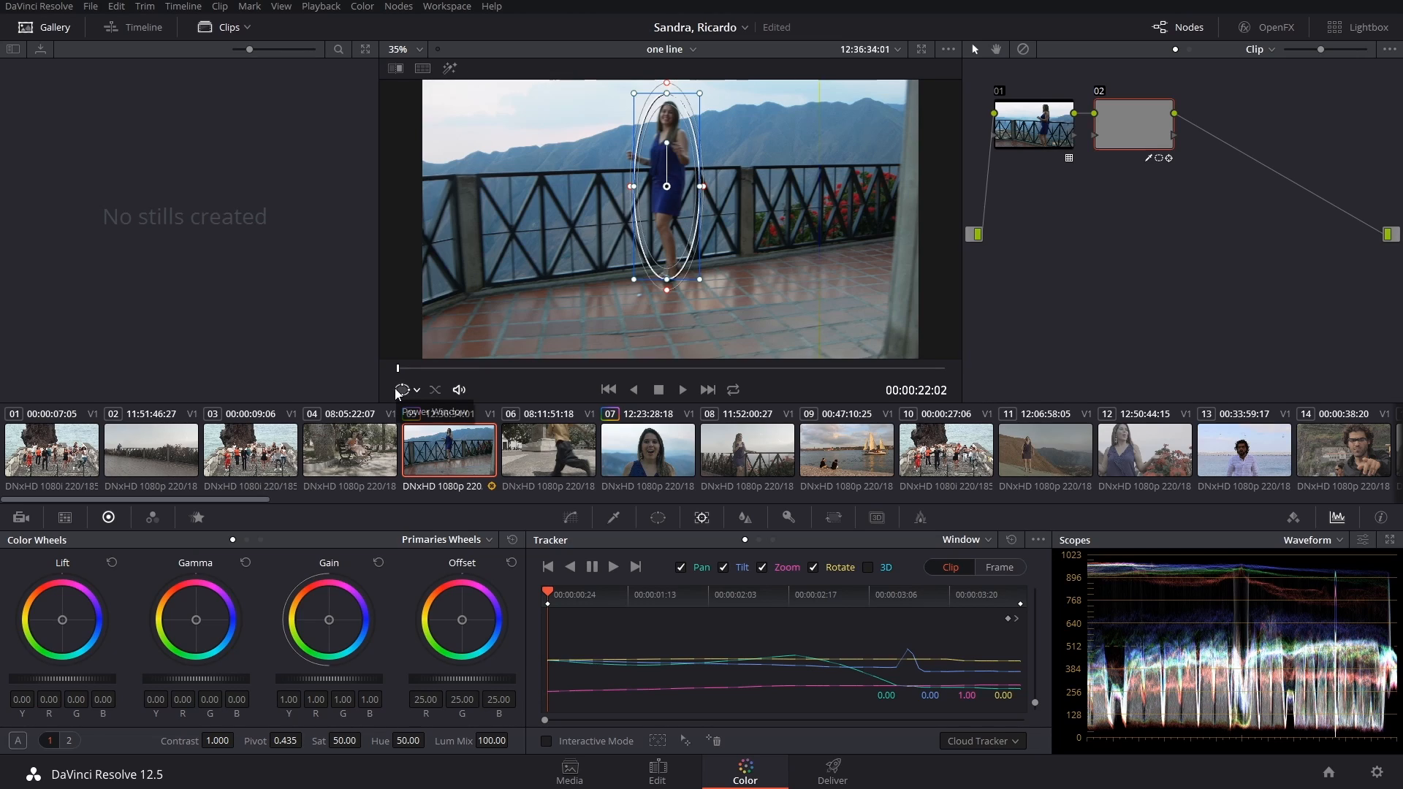
pyautogui.click(1039, 539)
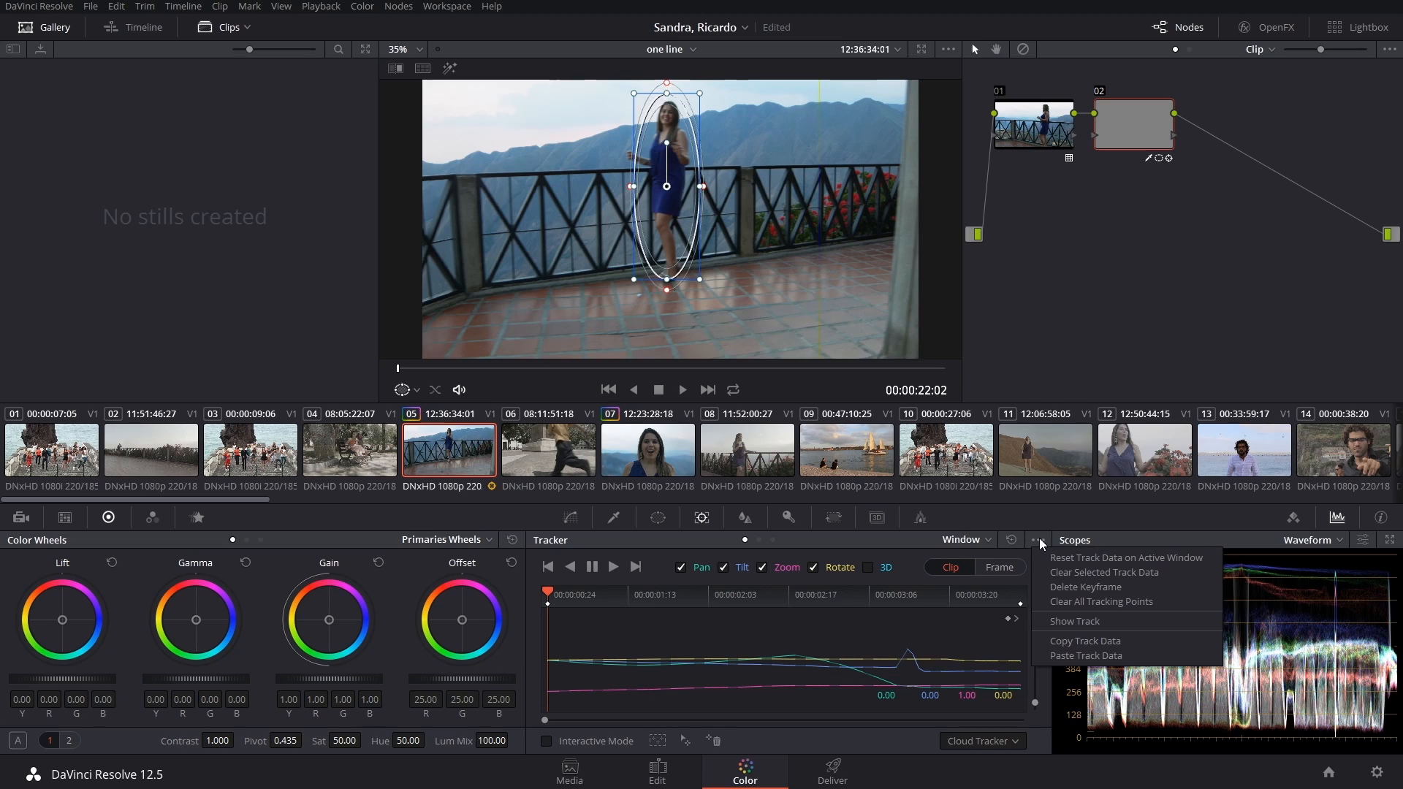
pyautogui.click(1063, 555)
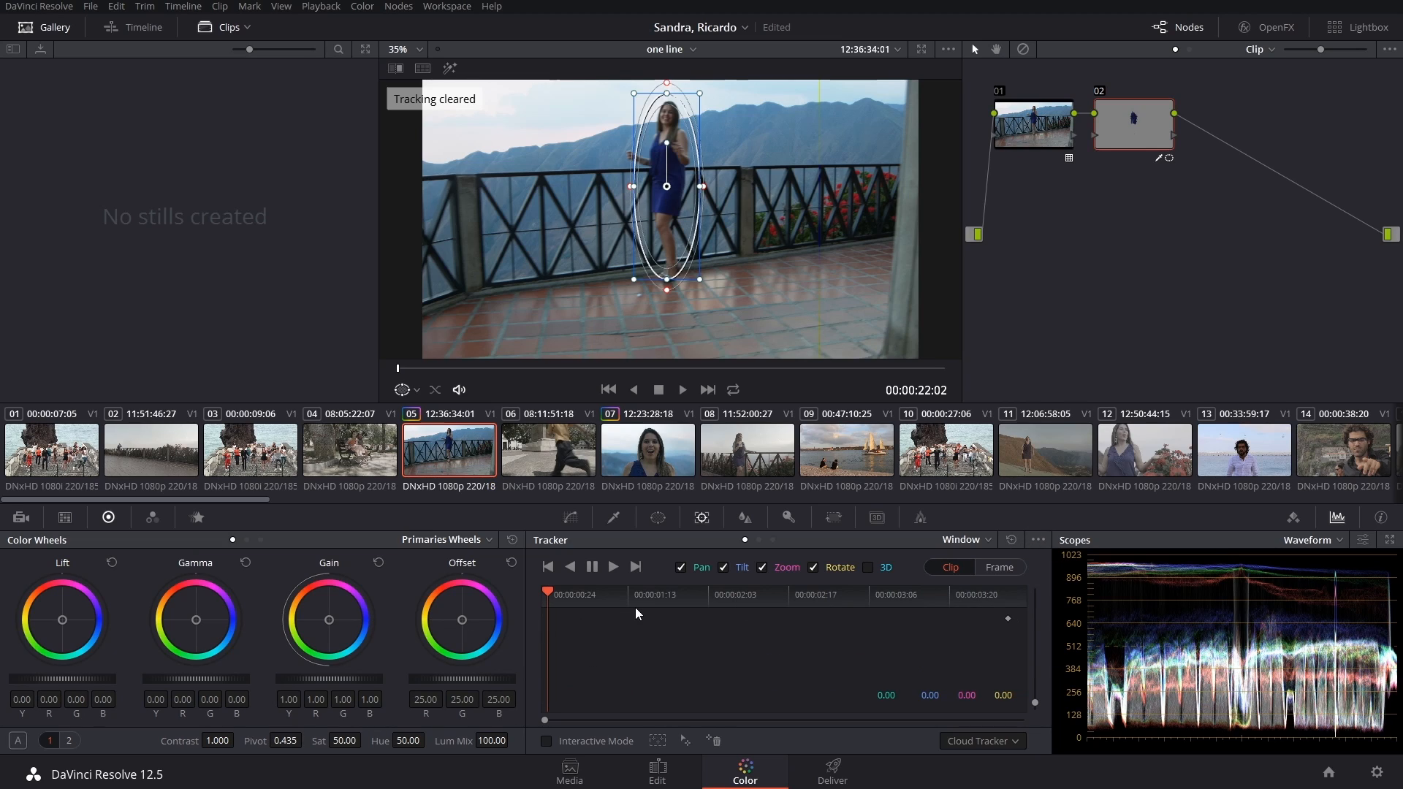
# At 00:00:23:12, place the window over the woman just before the pillar and track it in reverse to the first frame
pyautogui.moveTo(680, 601); pyautogui.dragTo(787, 607)
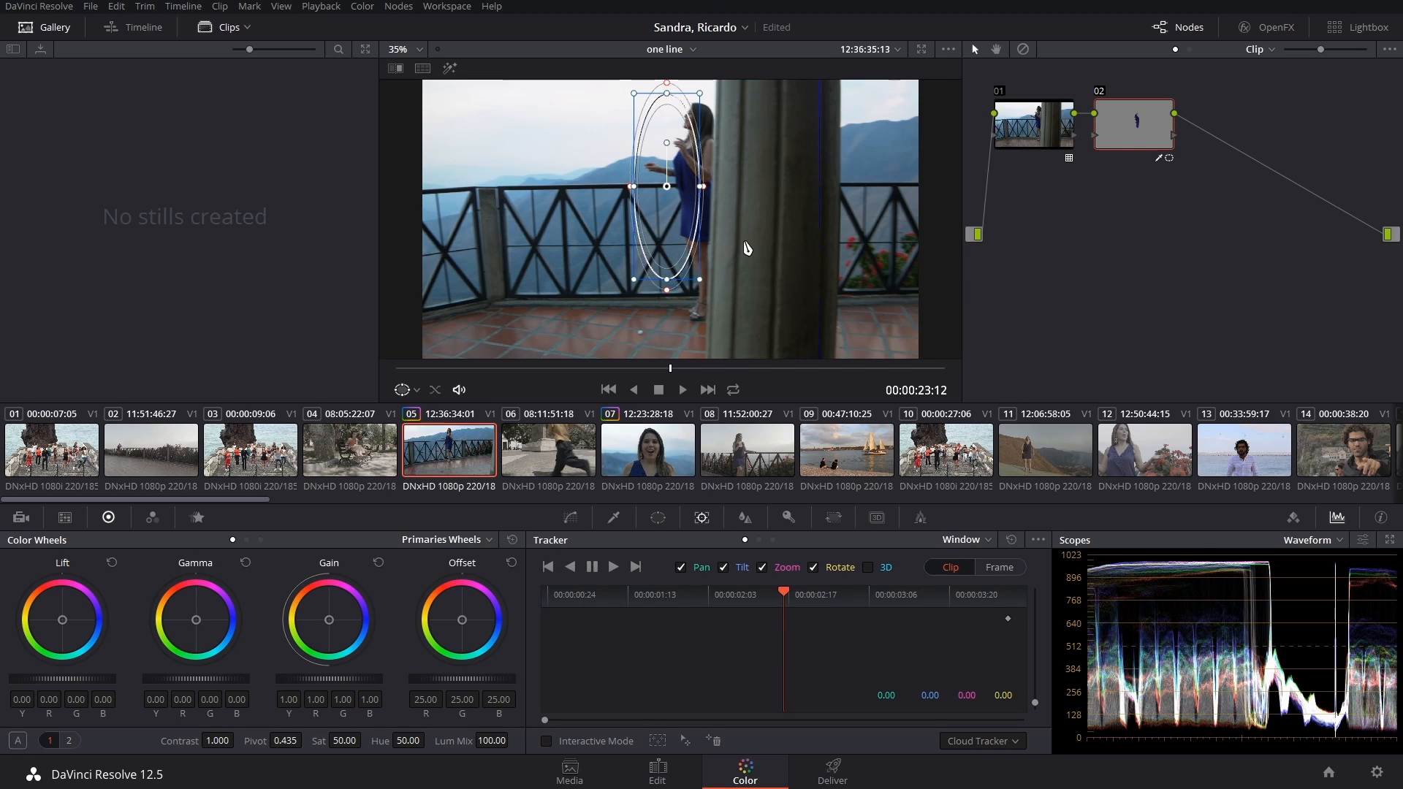
pyautogui.moveTo(660, 160); pyautogui.dragTo(684, 202)
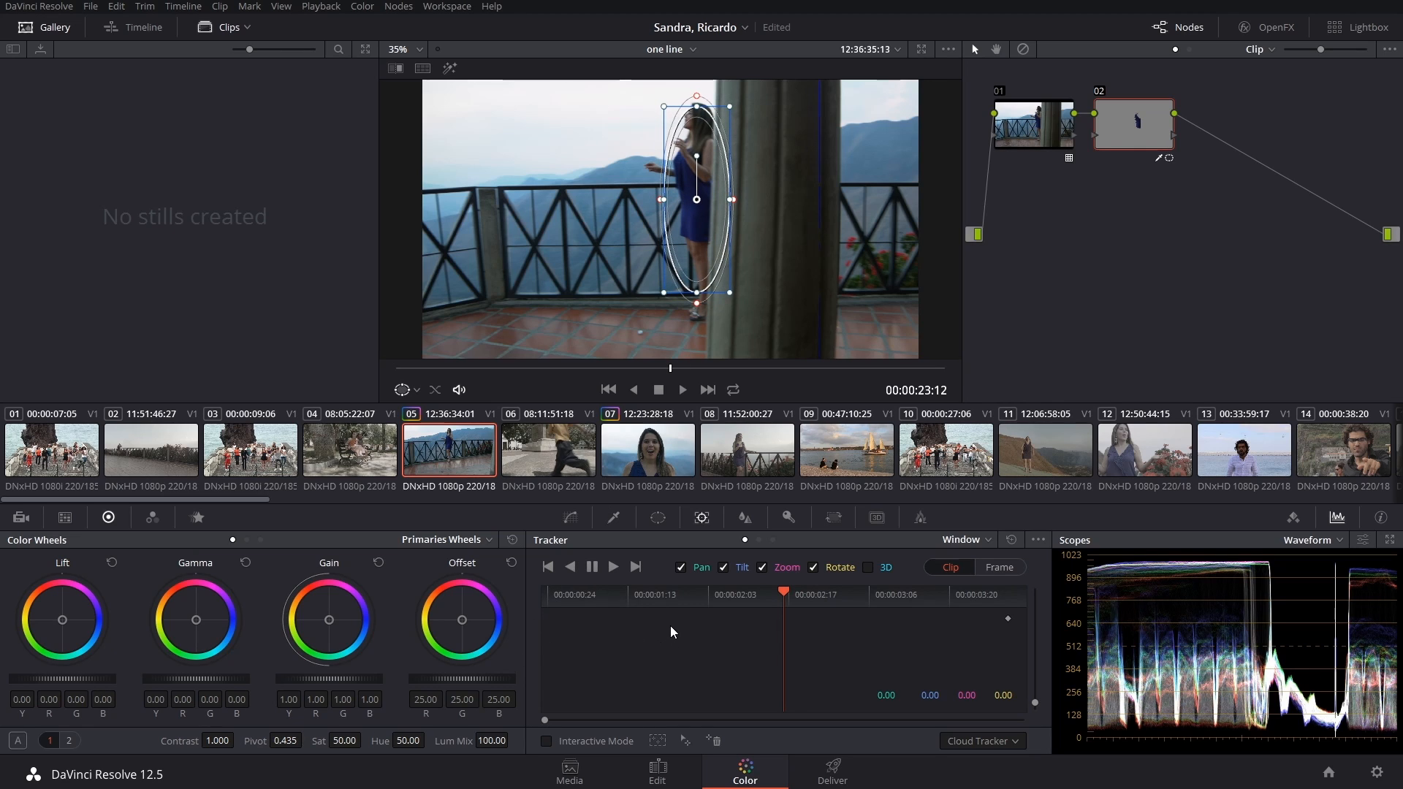
pyautogui.click(570, 567)
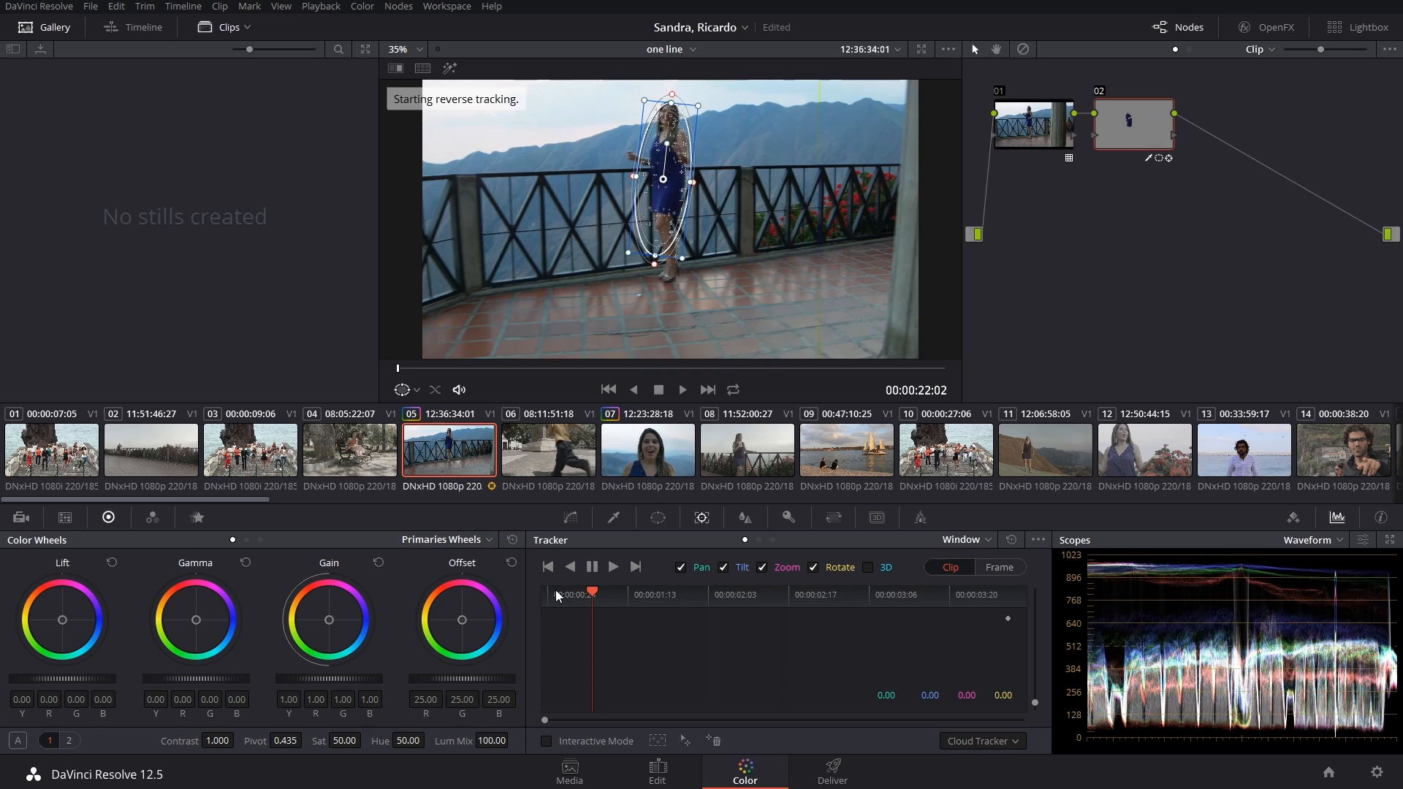
# Review the reverse track from the first frame to around 00:00:23:13, checking the dress in the highlight view
pyautogui.moveTo(545, 588); pyautogui.dragTo(558, 562)
pyautogui.hotkey('shift', 'h')
pyautogui.click(783, 592)
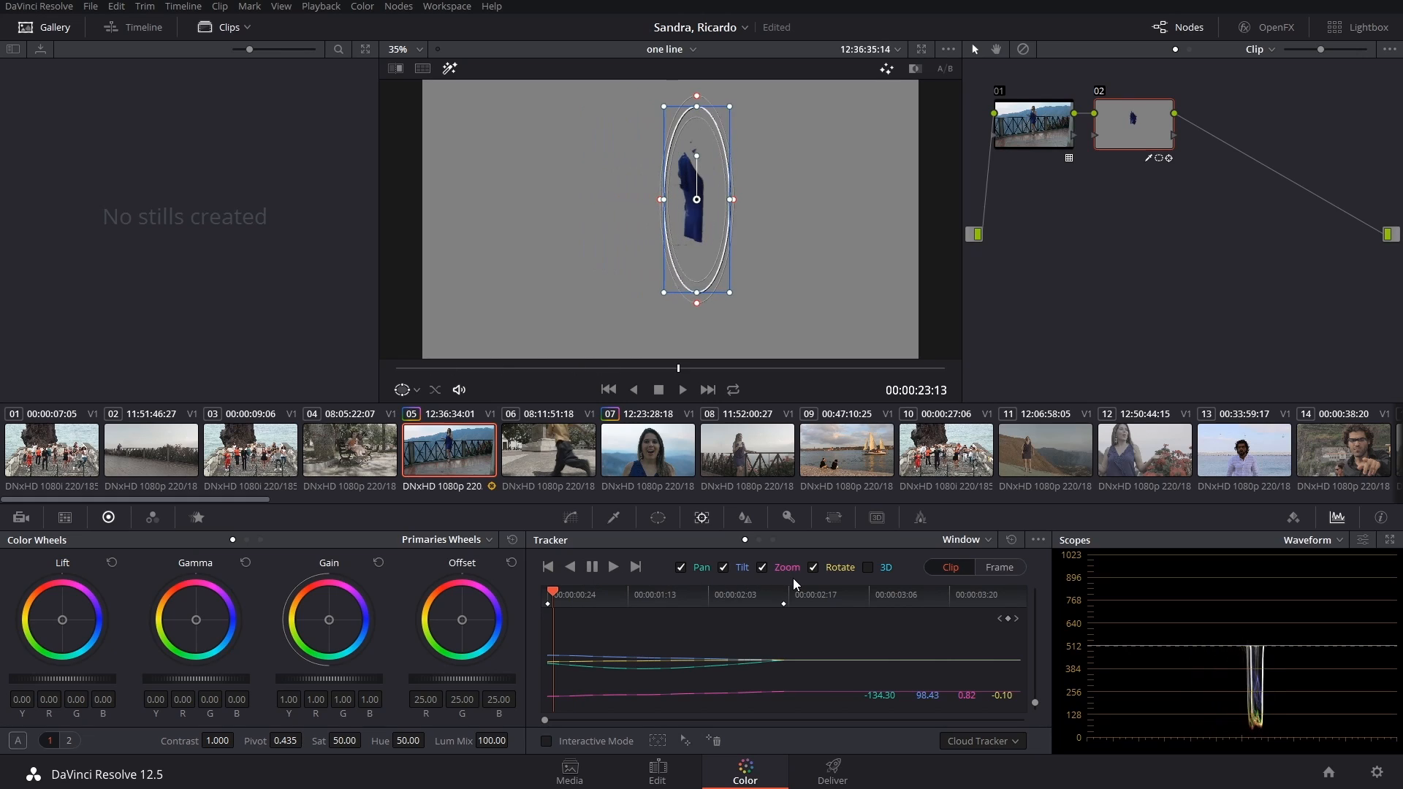
pyautogui.hotkey('shift', 'h')
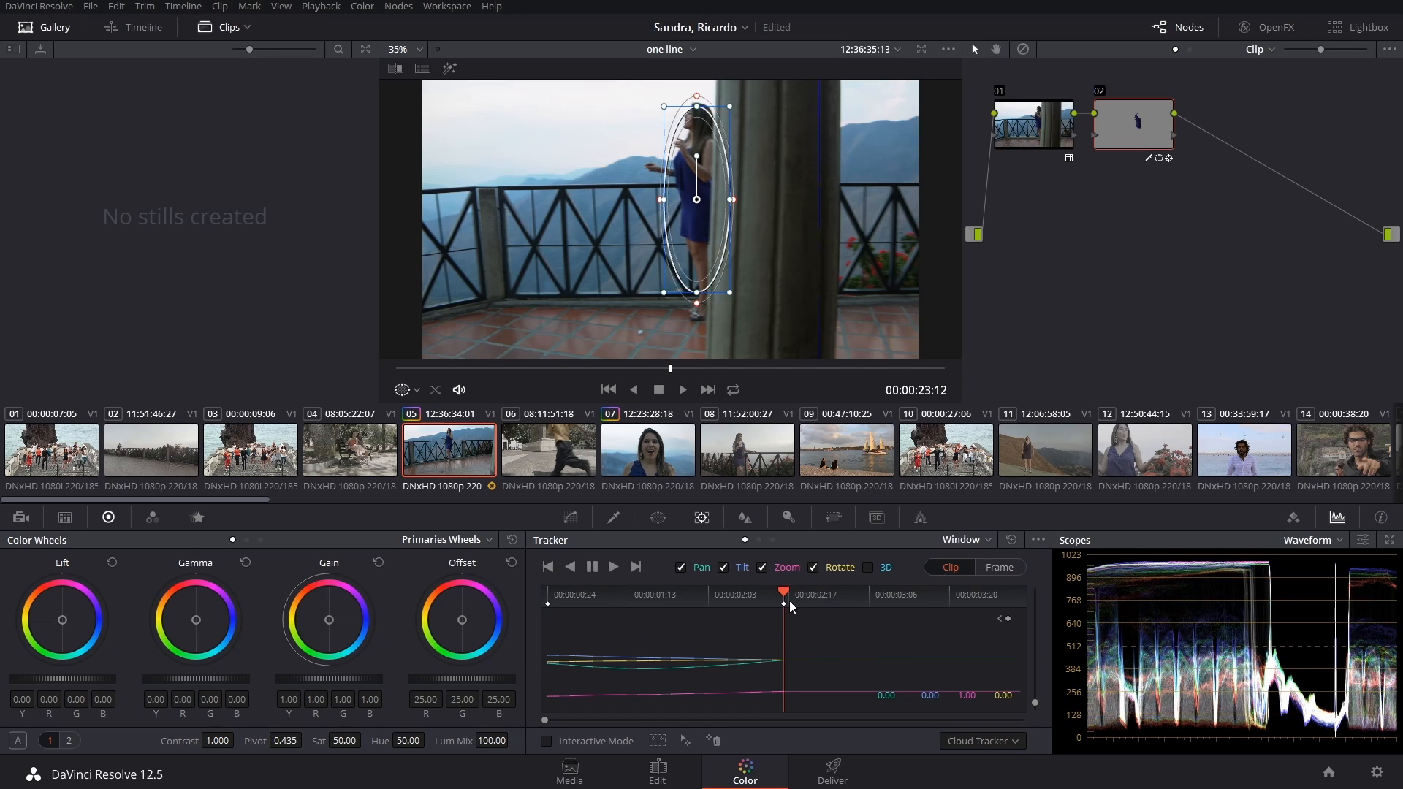
# Move to 00:00:23:23, past the pillar, and show the window's track path in the viewer
pyautogui.moveTo(783, 591); pyautogui.dragTo(858, 589)
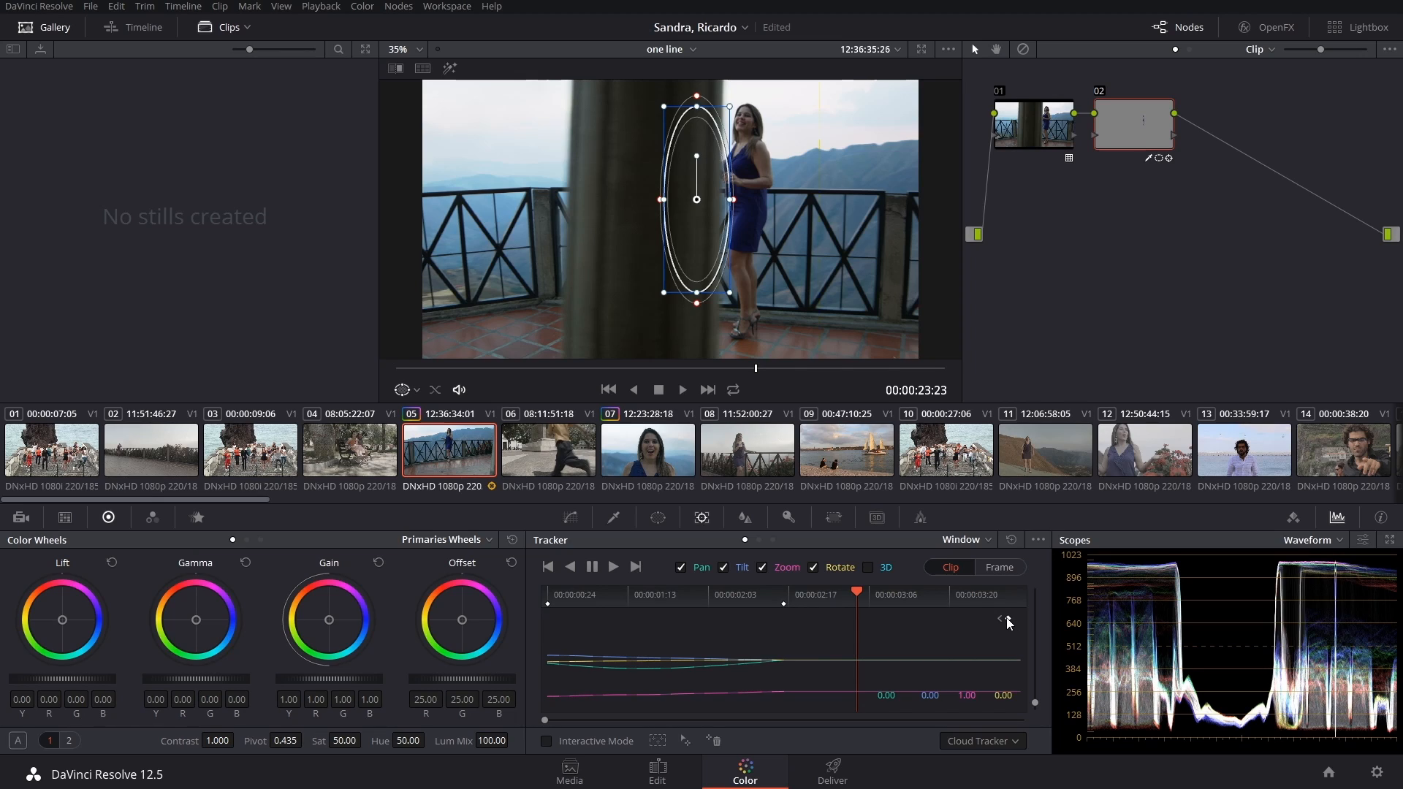
pyautogui.click(1041, 541)
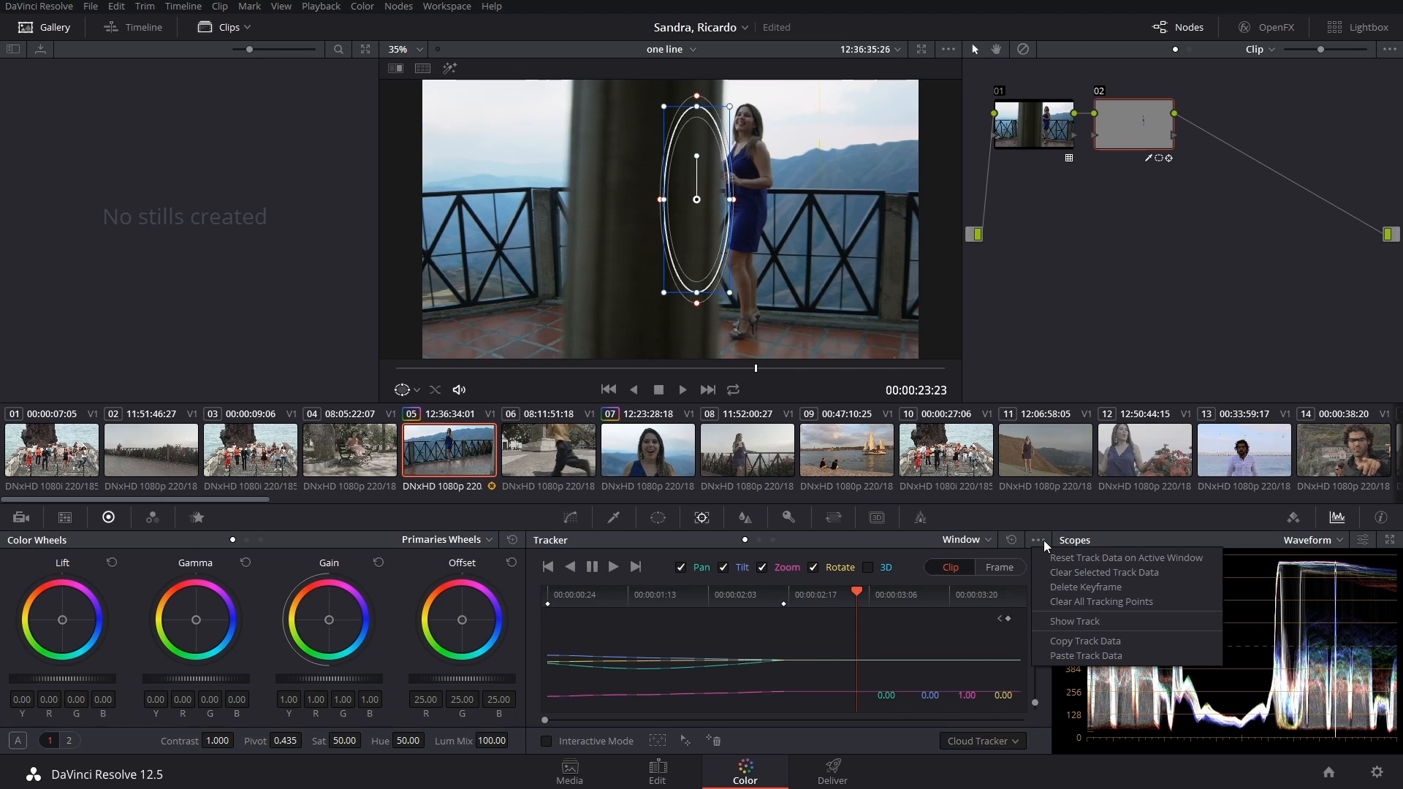
pyautogui.click(1054, 621)
pyautogui.click(701, 370)
pyautogui.moveTo(701, 372); pyautogui.dragTo(756, 371)
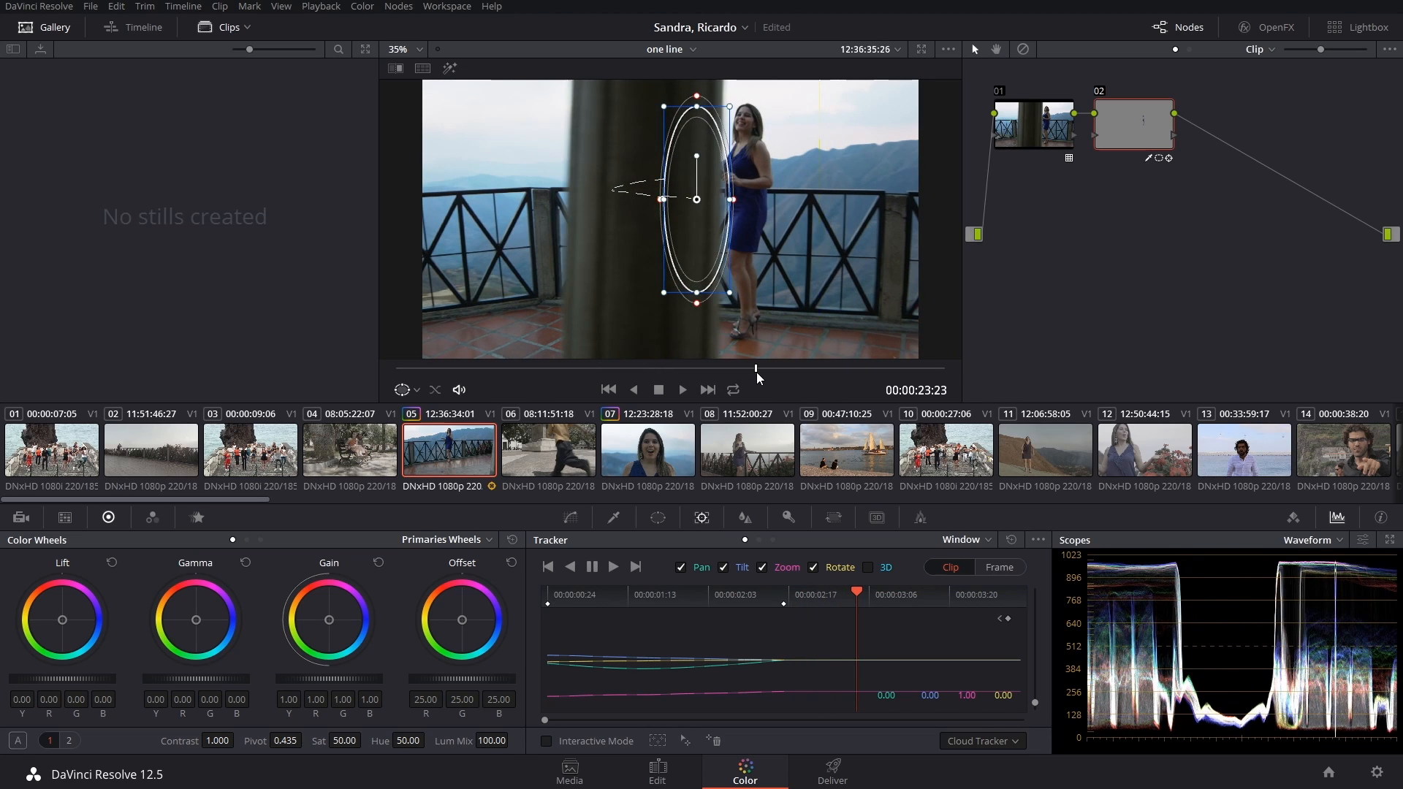
# Try adding a tracker keyframe at 00:00:23:23 and moving the window over the woman in Clip mode, and undo the change
pyautogui.click(1008, 619)
pyautogui.moveTo(707, 231); pyautogui.dragTo(744, 227)
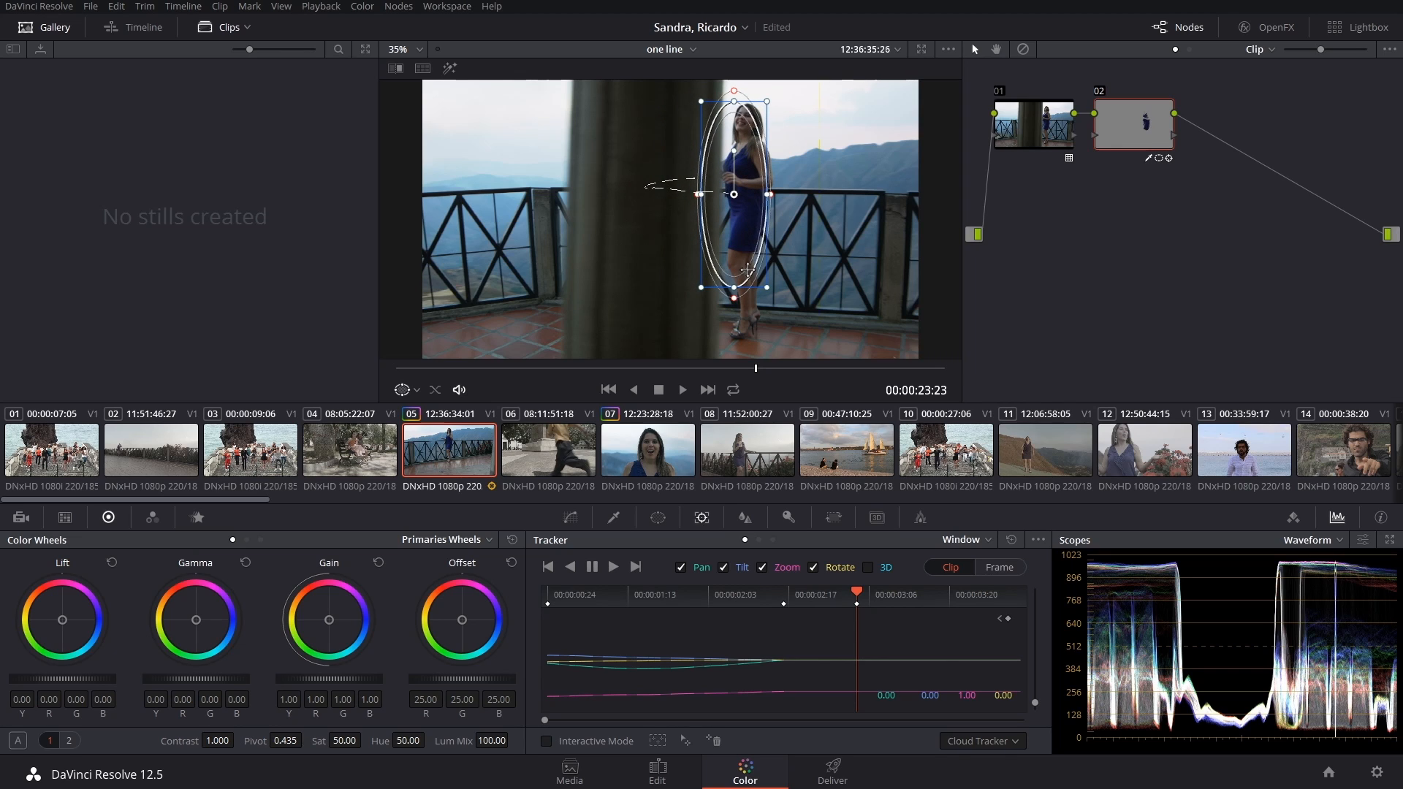
pyautogui.moveTo(689, 369); pyautogui.dragTo(740, 344)
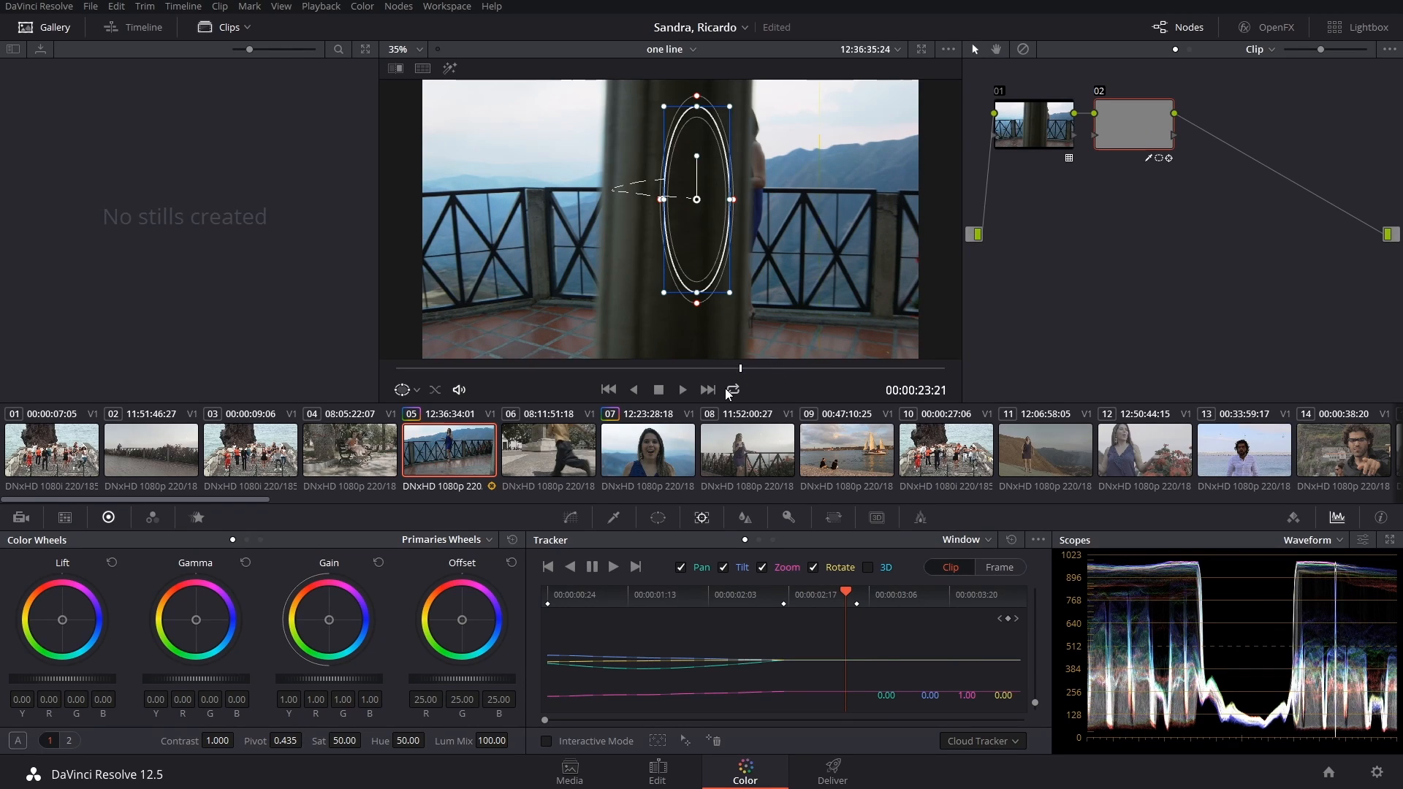
pyautogui.hotkey('ctrl', 'z')
# Scrub back along the track to 00:00:23:08 and examine the window's position over the woman before the pillar
pyautogui.moveTo(843, 592); pyautogui.dragTo(795, 596)
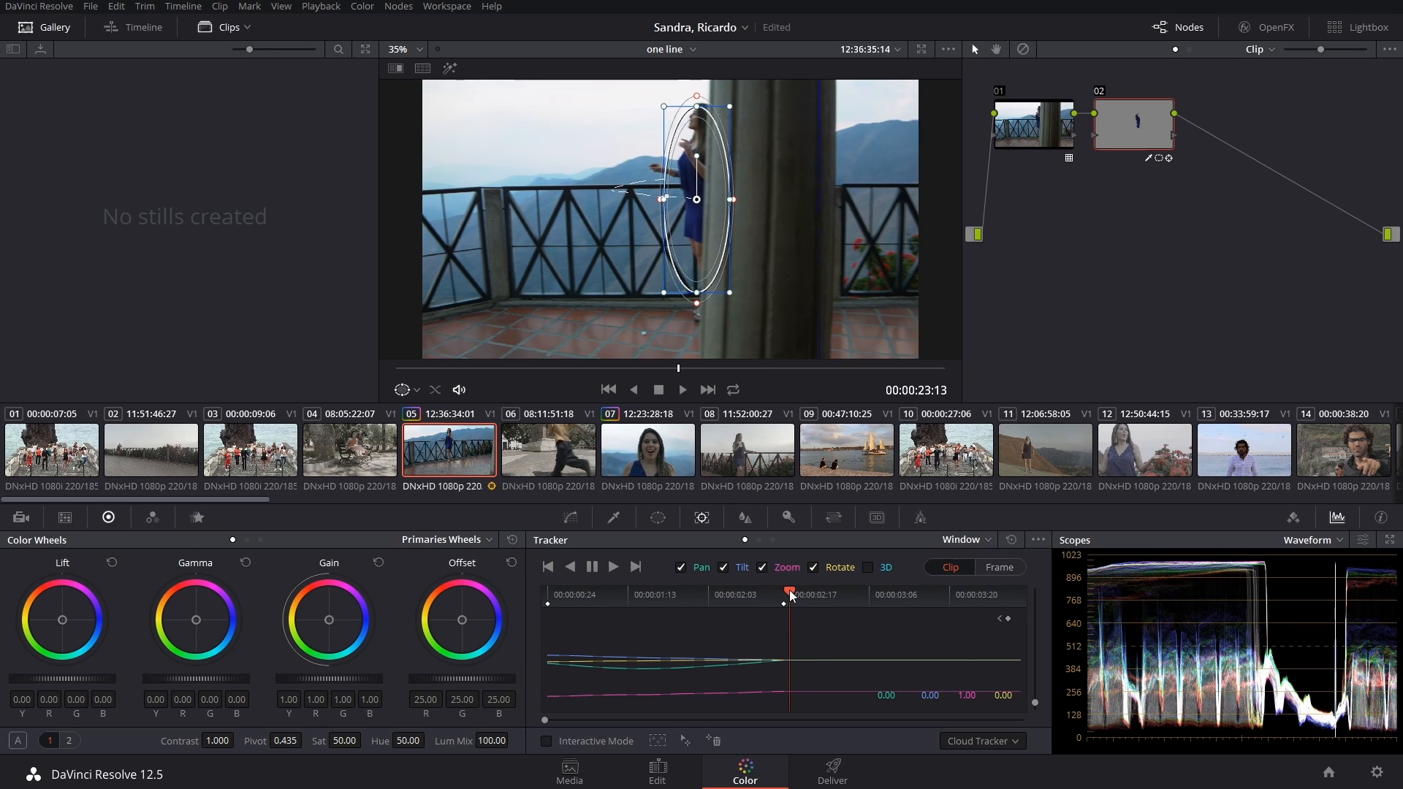
pyautogui.moveTo(790, 589); pyautogui.dragTo(756, 592)
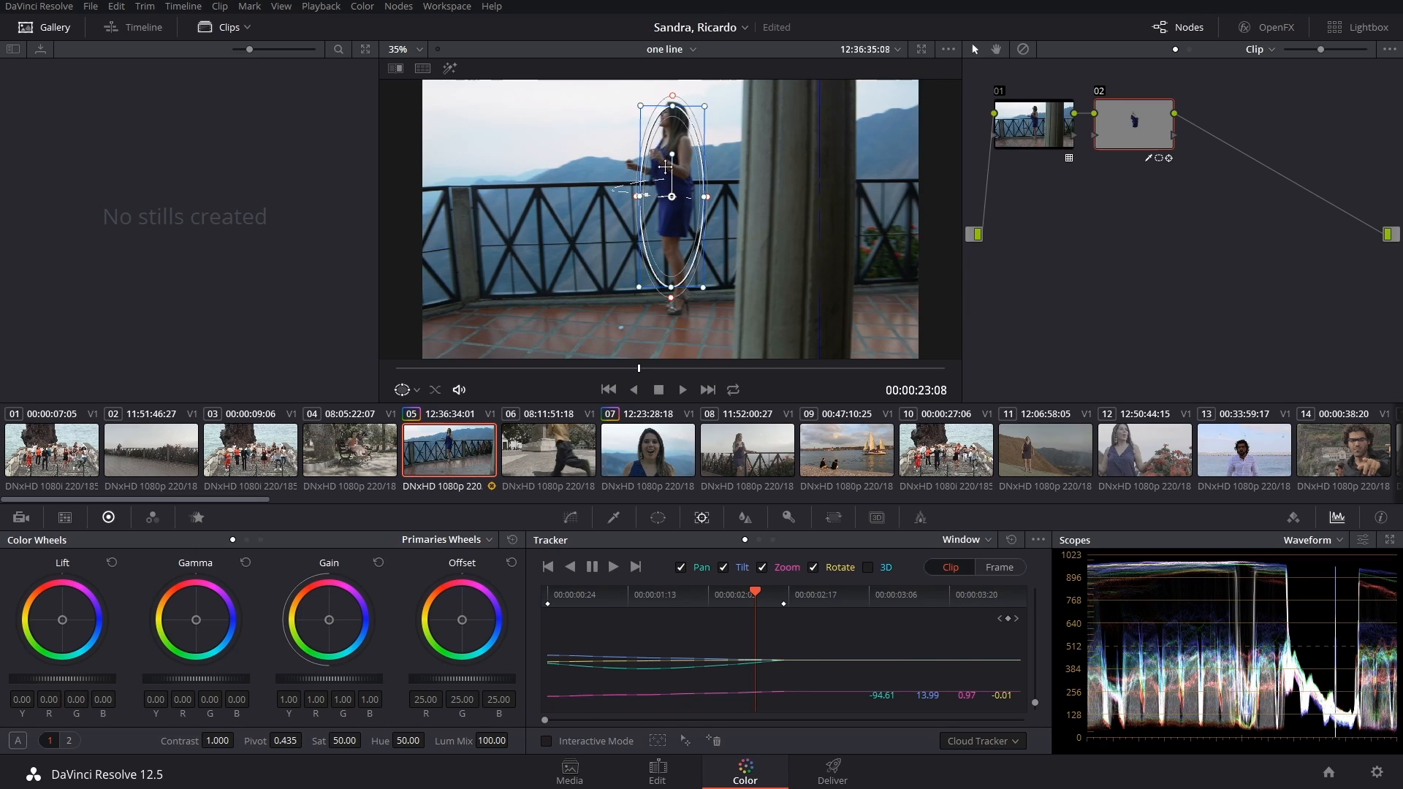
pyautogui.moveTo(682, 178)
pyautogui.mouseDown()
pyautogui.moveTo(653, 156)
pyautogui.moveTo(683, 178)
pyautogui.mouseUp()
# Switch the tracker to Frame mode and reposition the window over the woman emerging from behind the pillar at 00:00:23:22
pyautogui.moveTo(754, 599); pyautogui.dragTo(856, 575)
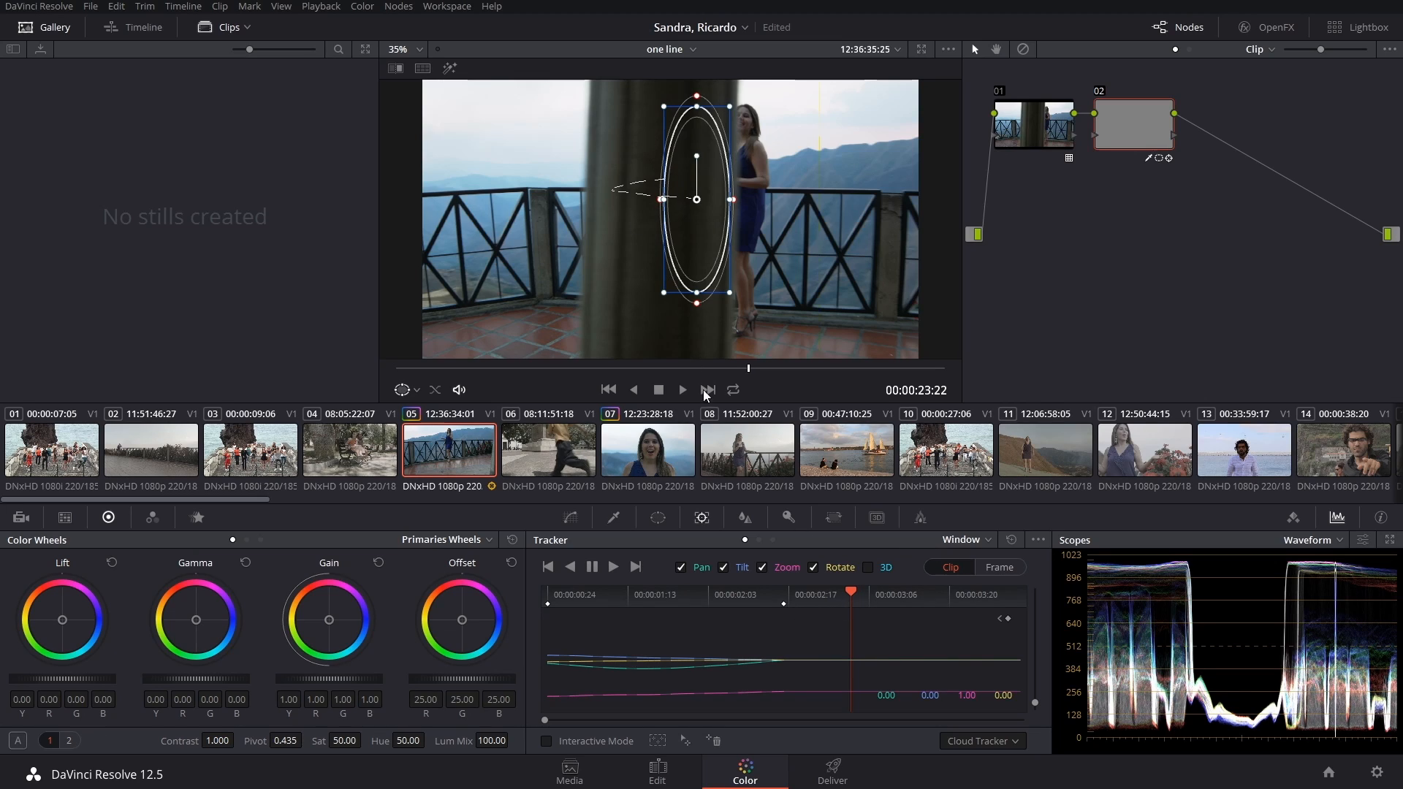
pyautogui.click(985, 563)
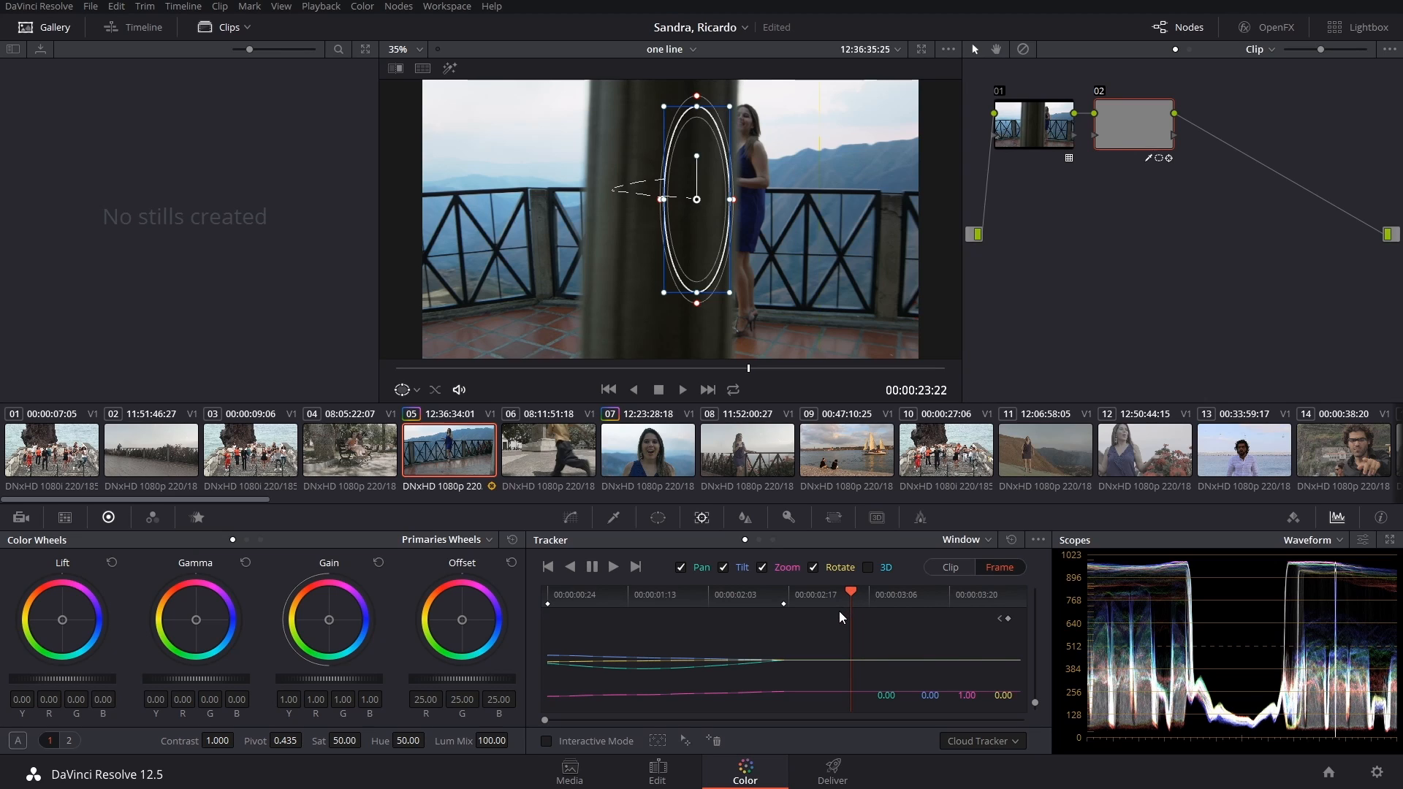
pyautogui.moveTo(847, 593); pyautogui.dragTo(856, 593)
pyautogui.moveTo(696, 254); pyautogui.dragTo(752, 264)
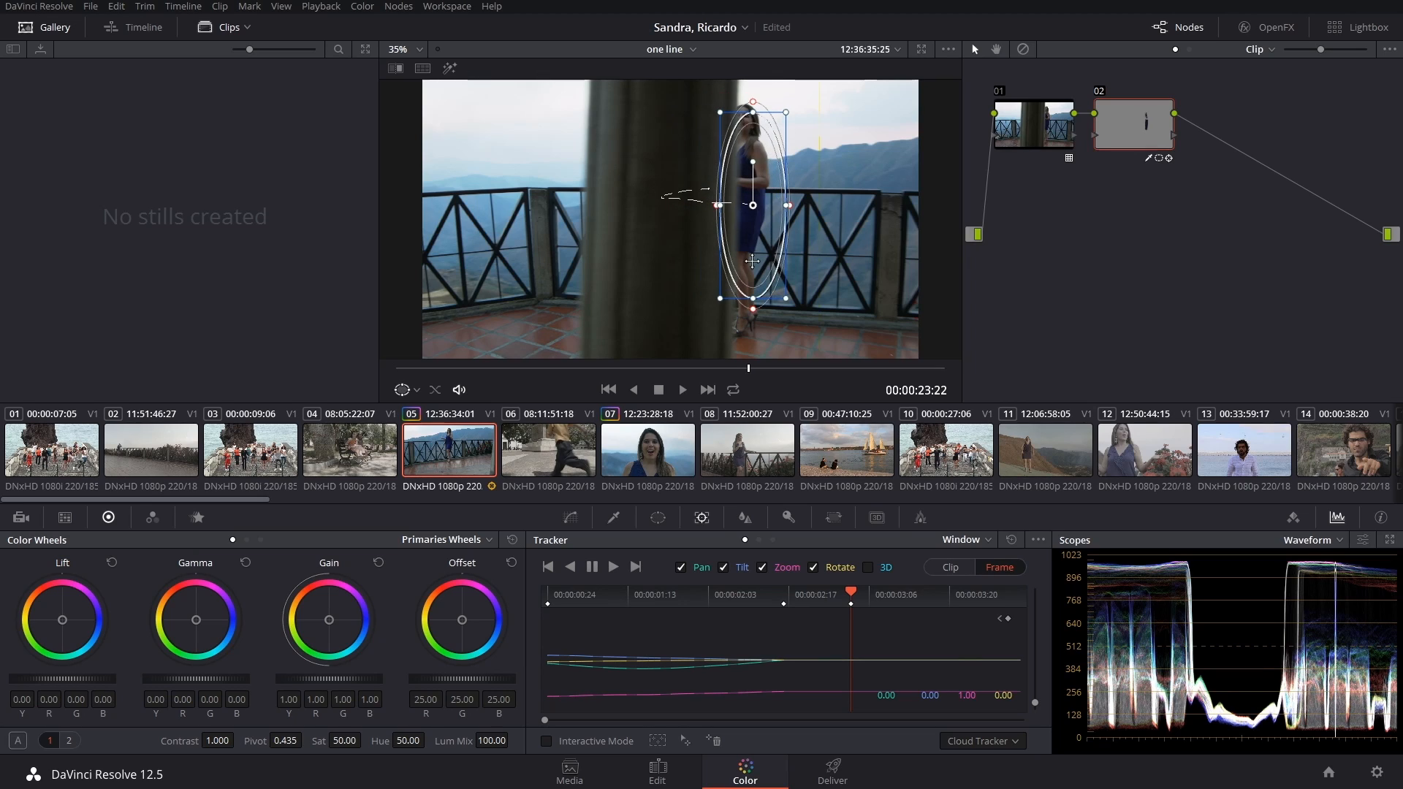
# Step to 00:00:23:23, scrub back toward the clip start and return to 00:00:23:22 to review the window's motion
pyautogui.press('Right')
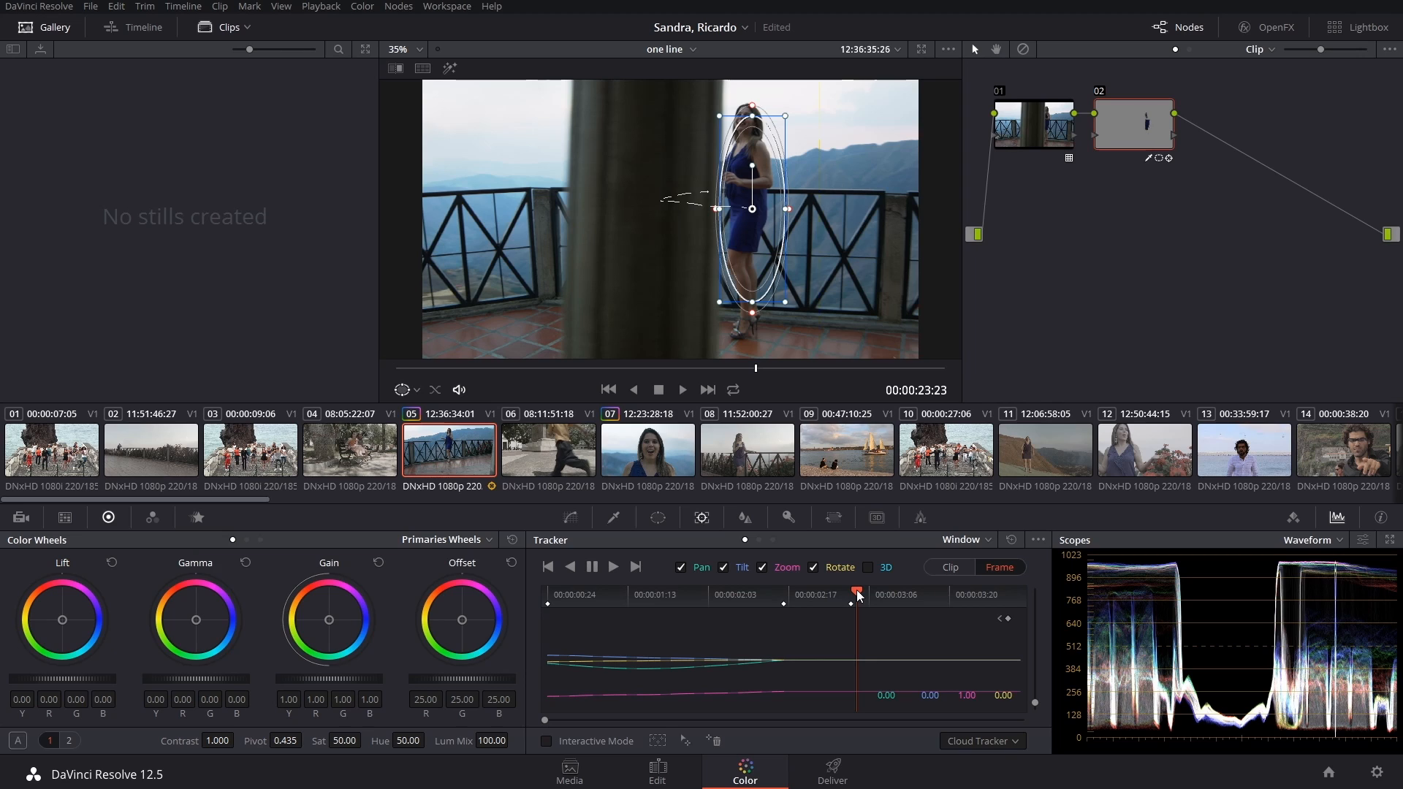
pyautogui.moveTo(857, 593); pyautogui.dragTo(570, 576)
pyautogui.moveTo(725, 594); pyautogui.dragTo(854, 579)
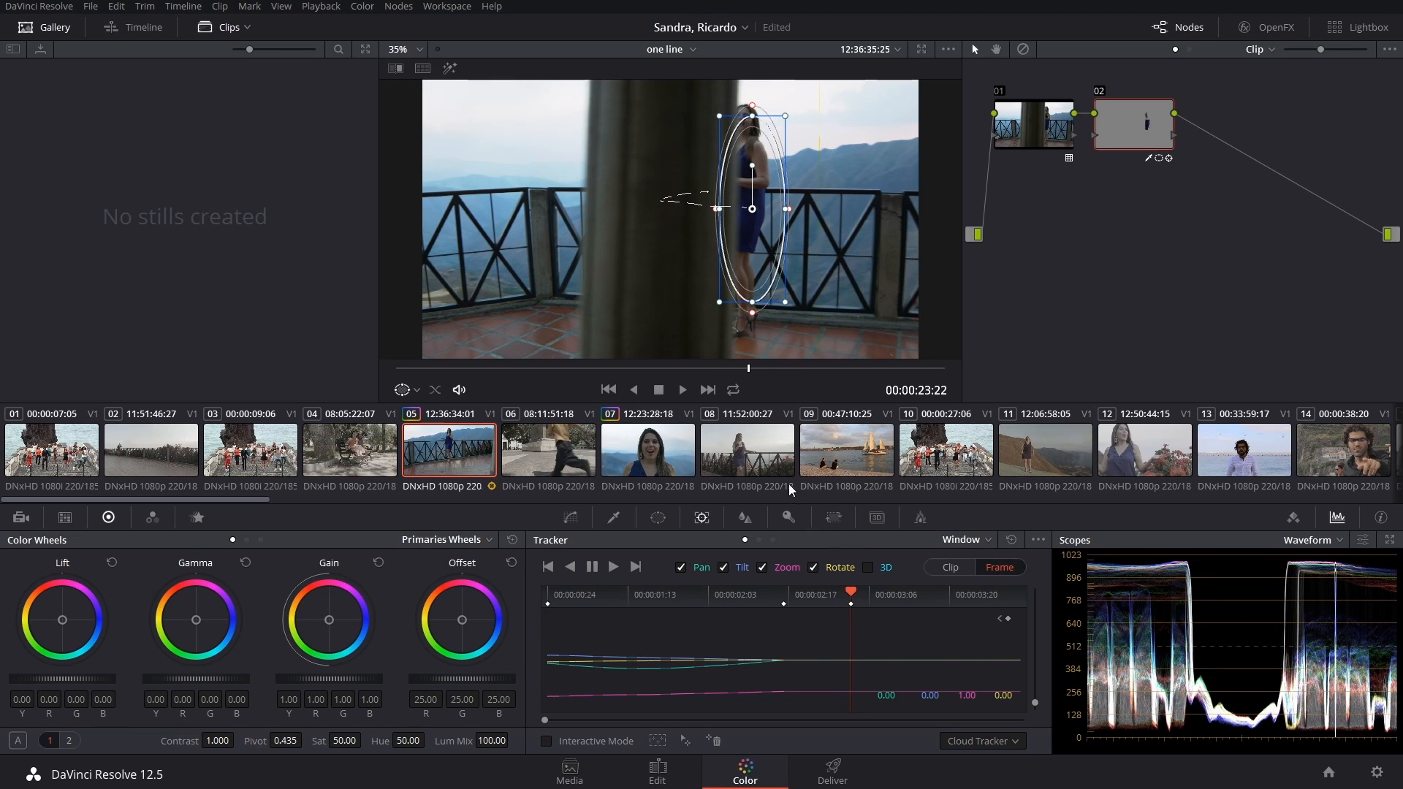
# Switch the tracker back to Clip mode, track the window forward from 00:00:23:22 to the clip's end, and return to the first frame
pyautogui.moveTo(849, 596)
pyautogui.mouseDown()
pyautogui.moveTo(716, 598)
pyautogui.moveTo(857, 590)
pyautogui.mouseUp()
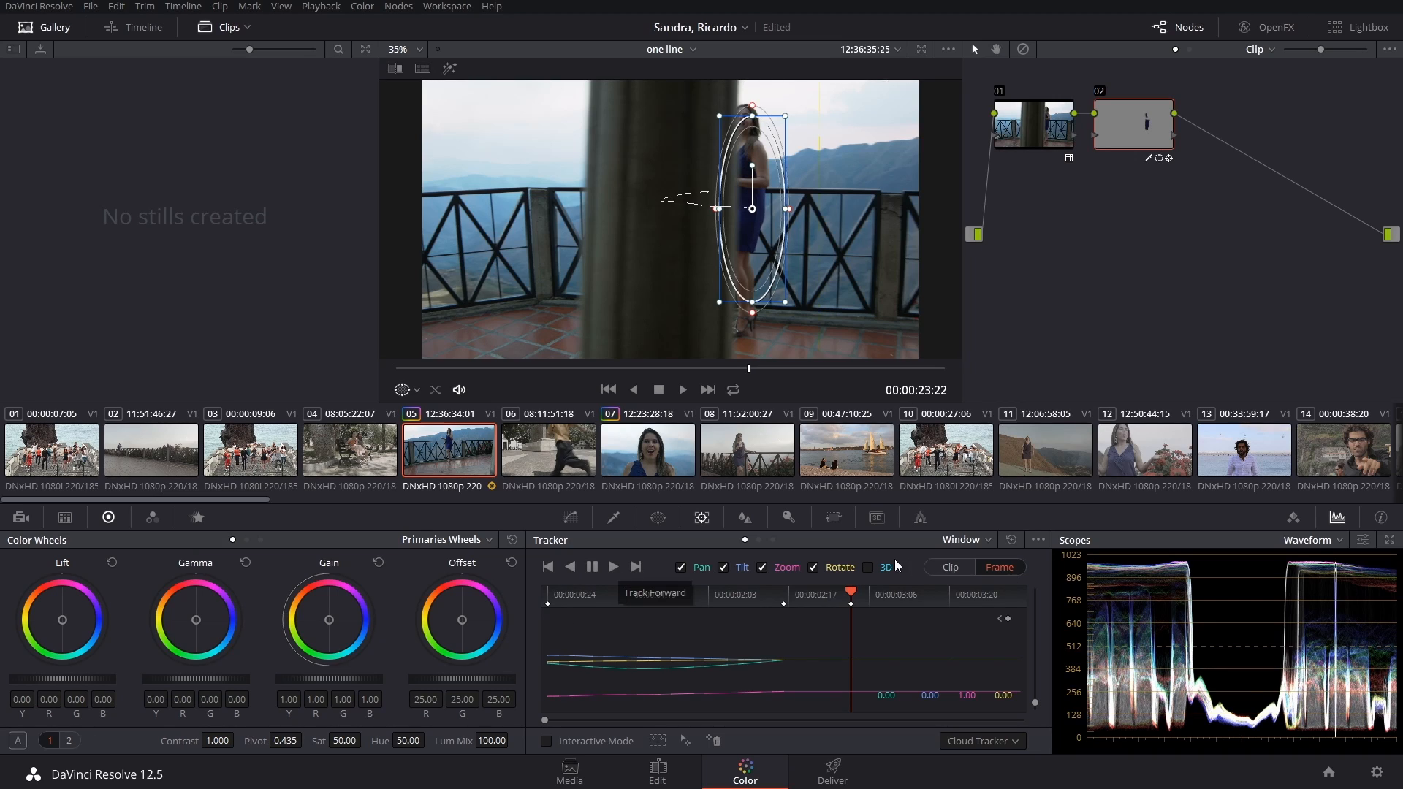
pyautogui.click(964, 567)
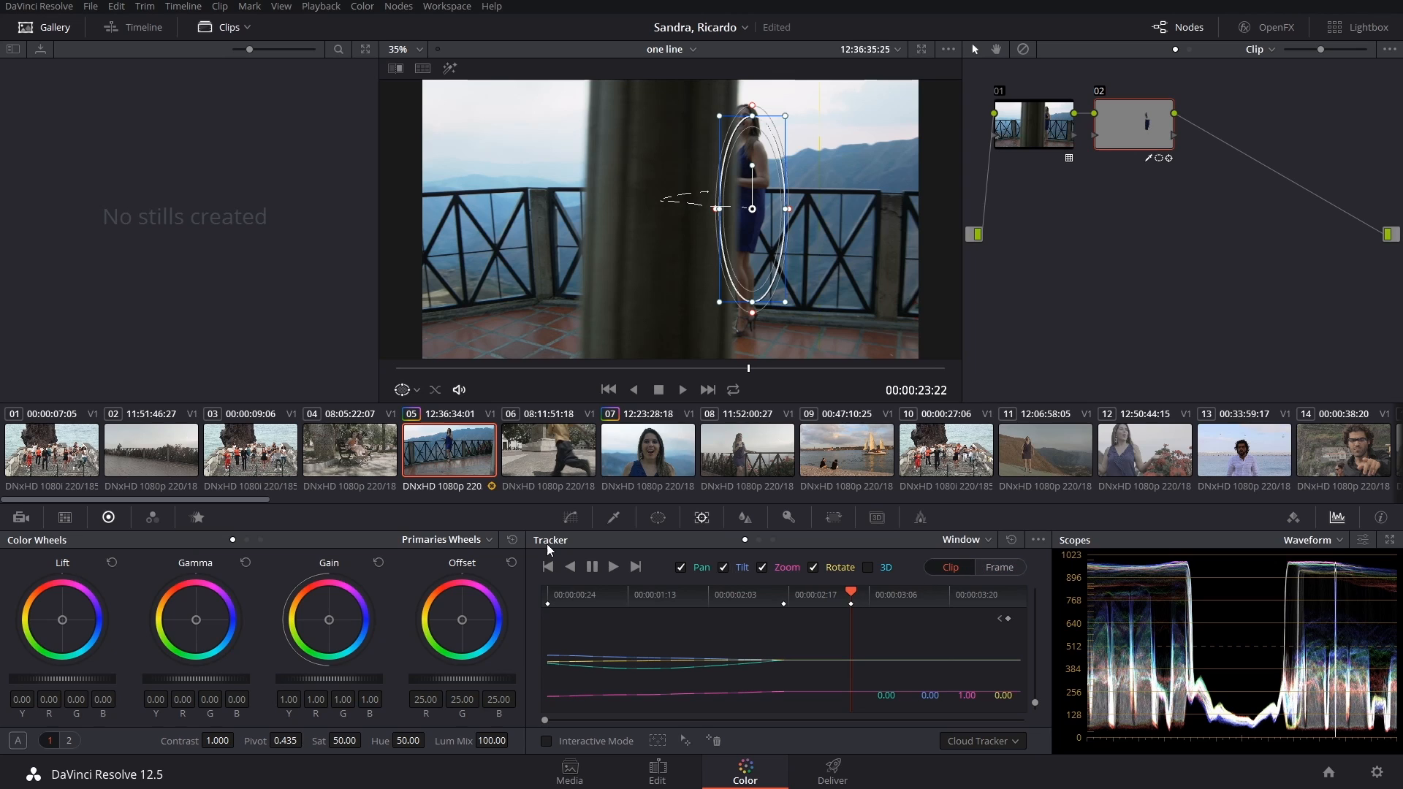
pyautogui.click(613, 567)
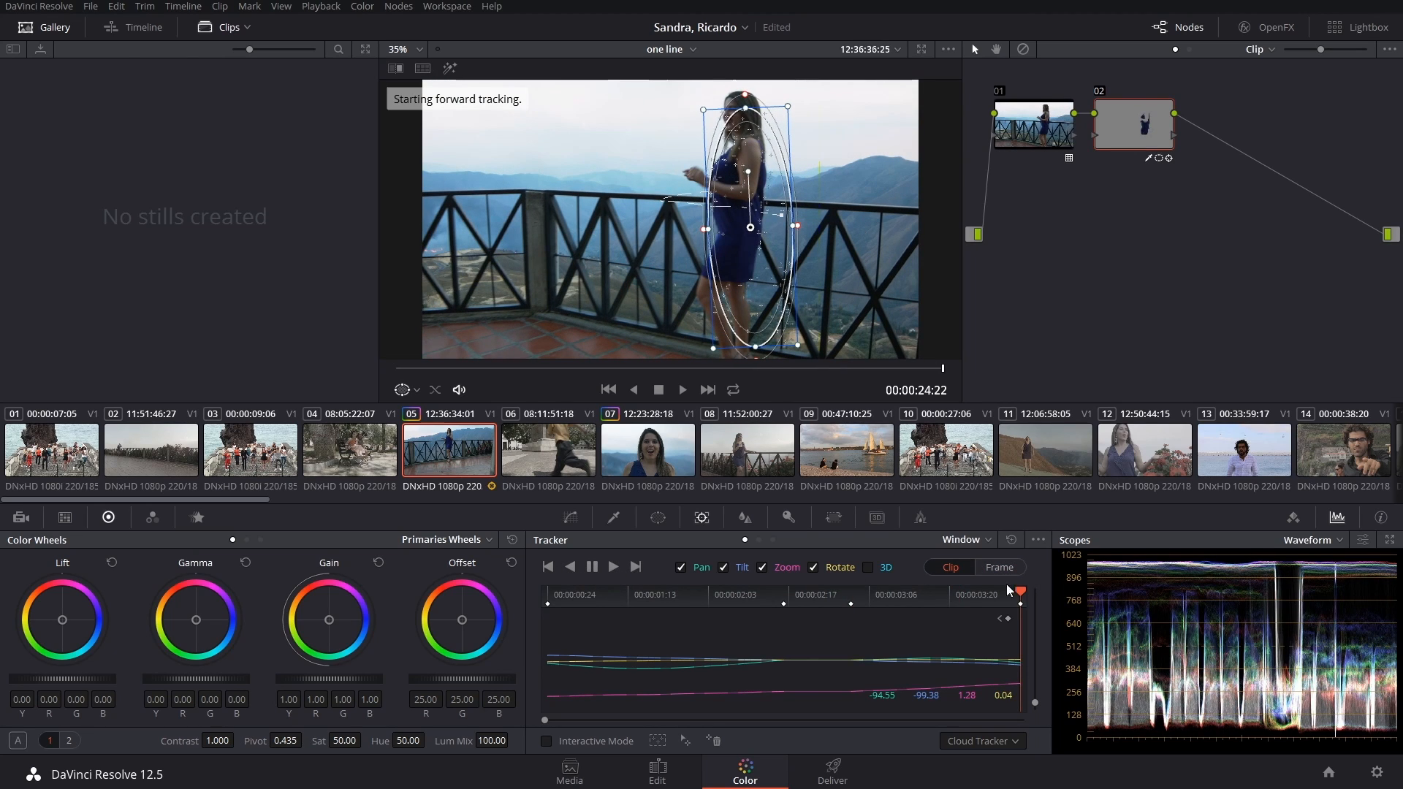
pyautogui.moveTo(1020, 592); pyautogui.dragTo(530, 605)
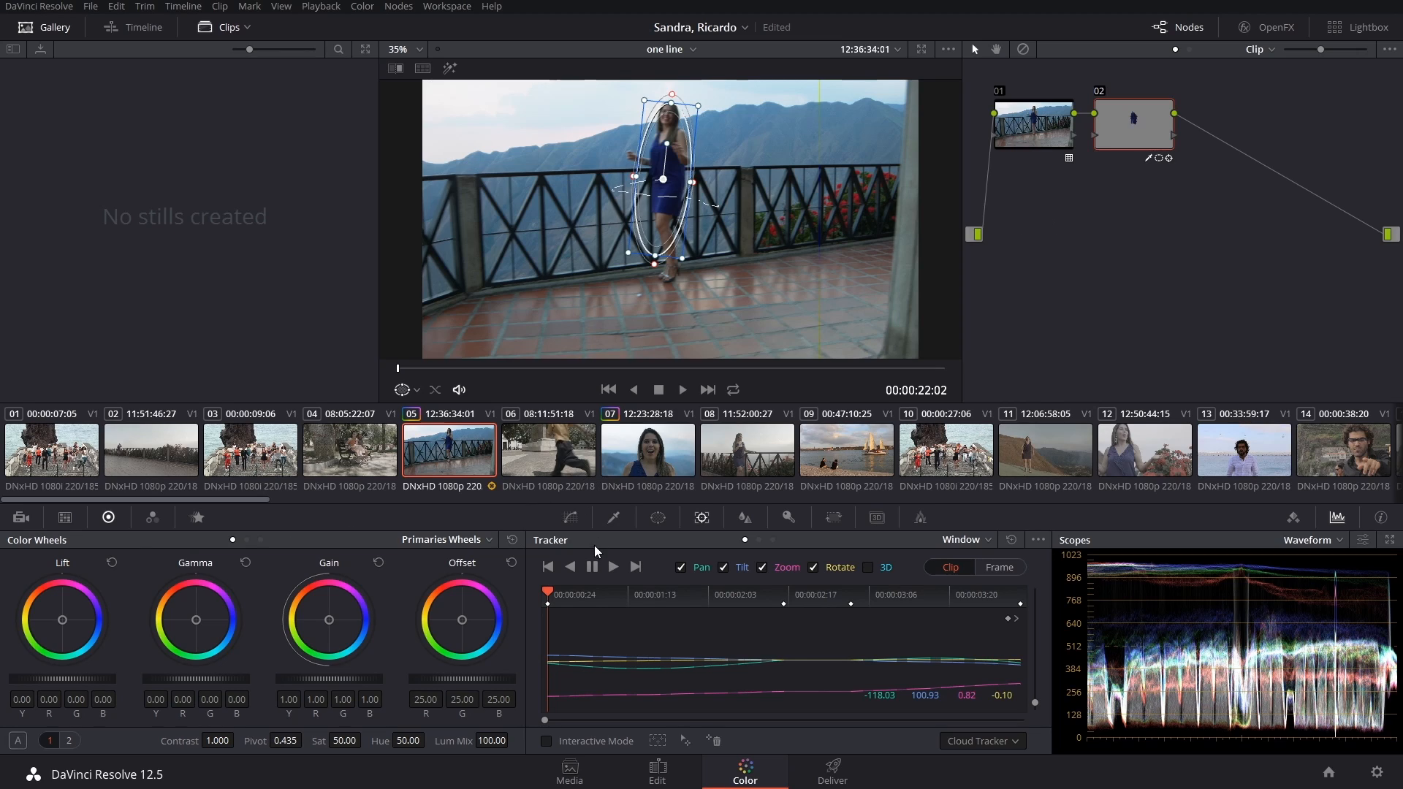
# Shift the dress on node 02 toward blue, with gamma blue at 0.05 and gain blue at 1.10, and set saturation to 55.20
pyautogui.click(579, 528)
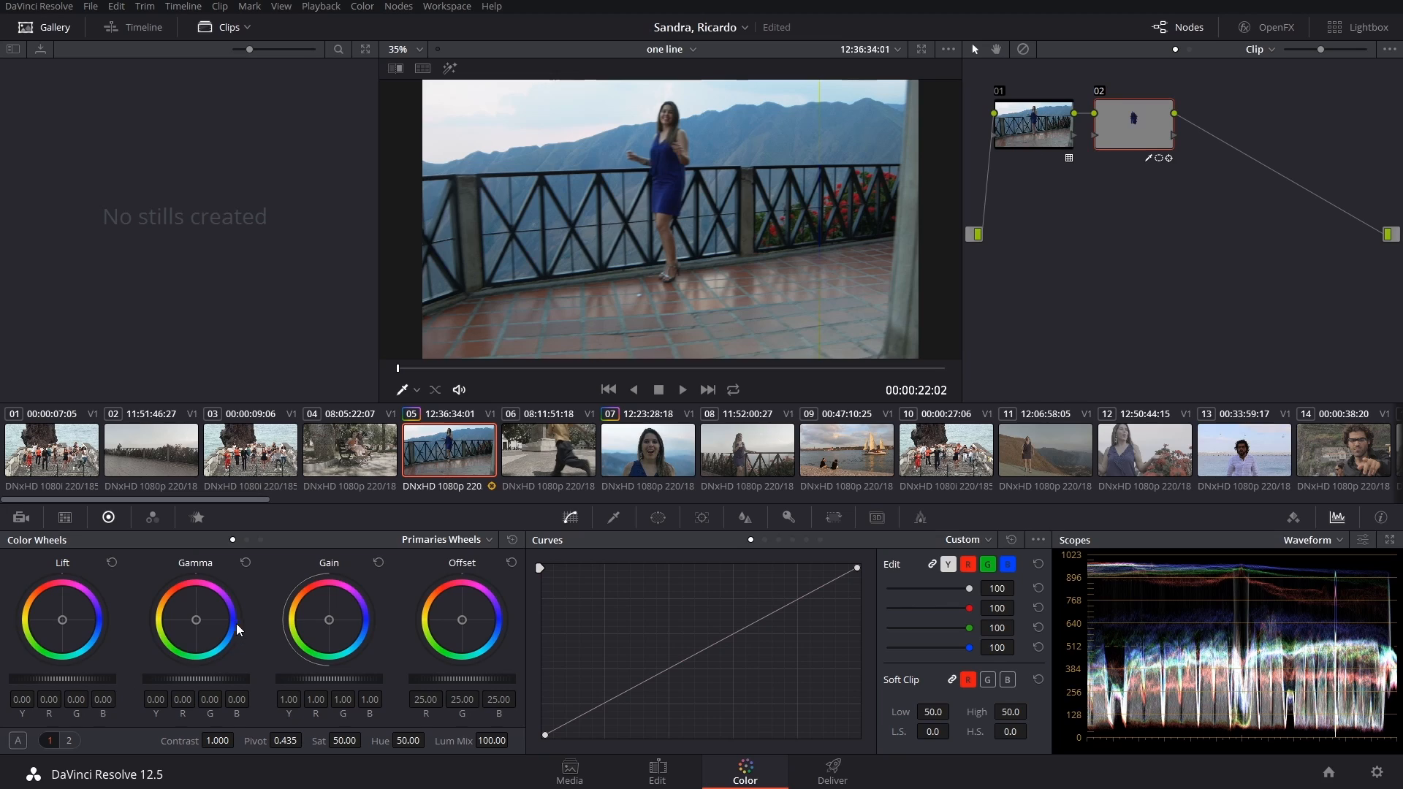
pyautogui.moveTo(190, 624); pyautogui.dragTo(202, 622)
pyautogui.moveTo(332, 617); pyautogui.dragTo(334, 618)
pyautogui.moveTo(342, 740); pyautogui.dragTo(365, 738)
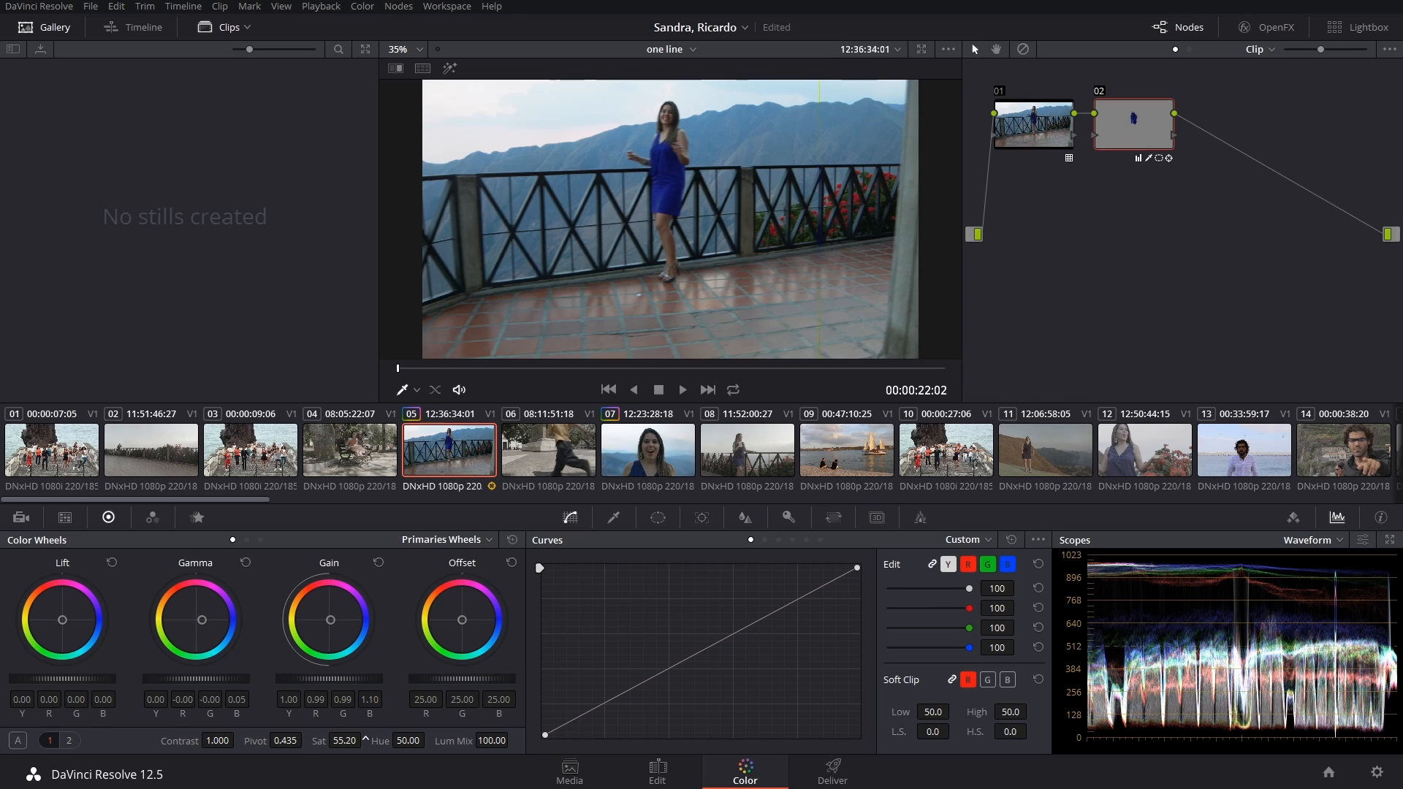
# Toggle node 02 off and on twice to compare the dress before and after the correction
pyautogui.click(1100, 90)
pyautogui.click(1099, 90)
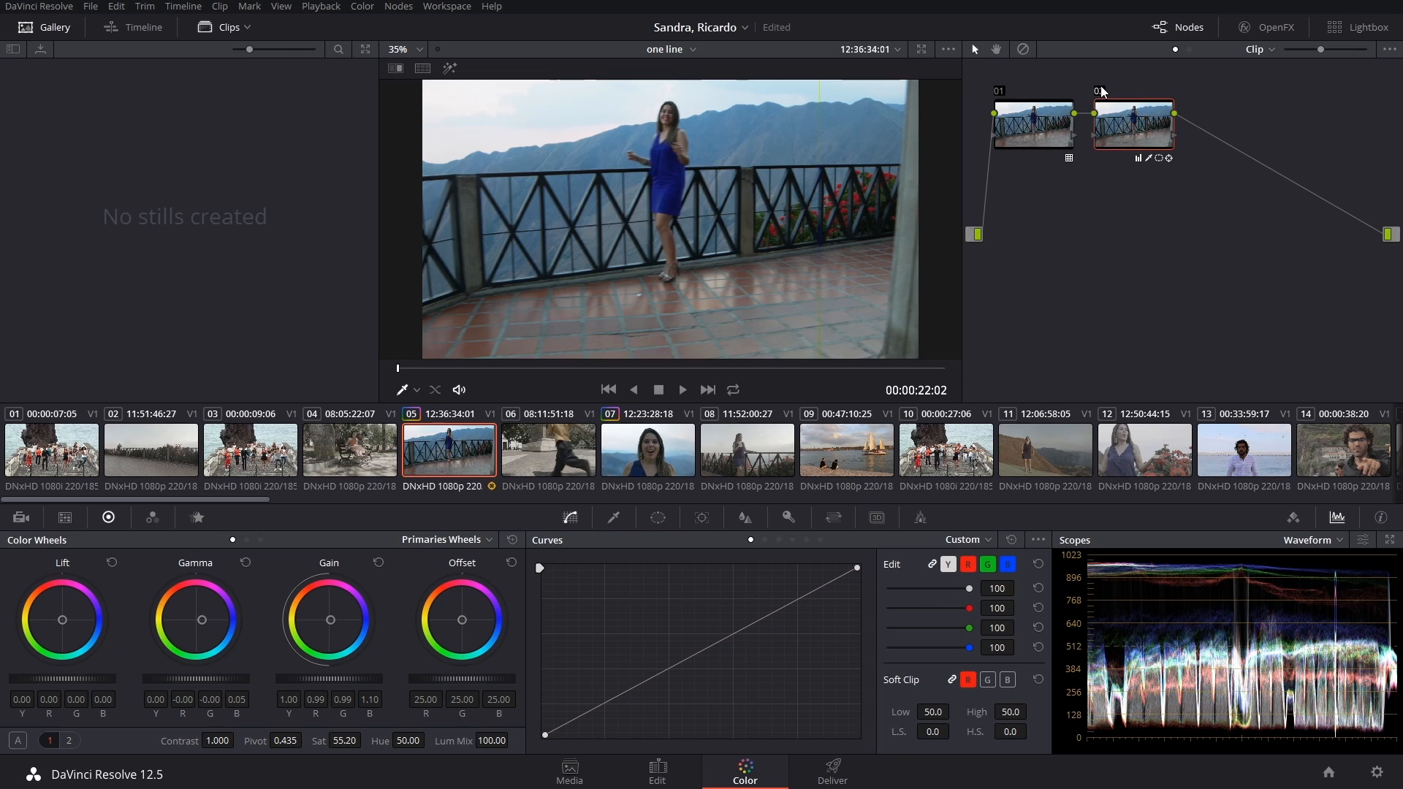
pyautogui.click(1099, 90)
pyautogui.click(1099, 90)
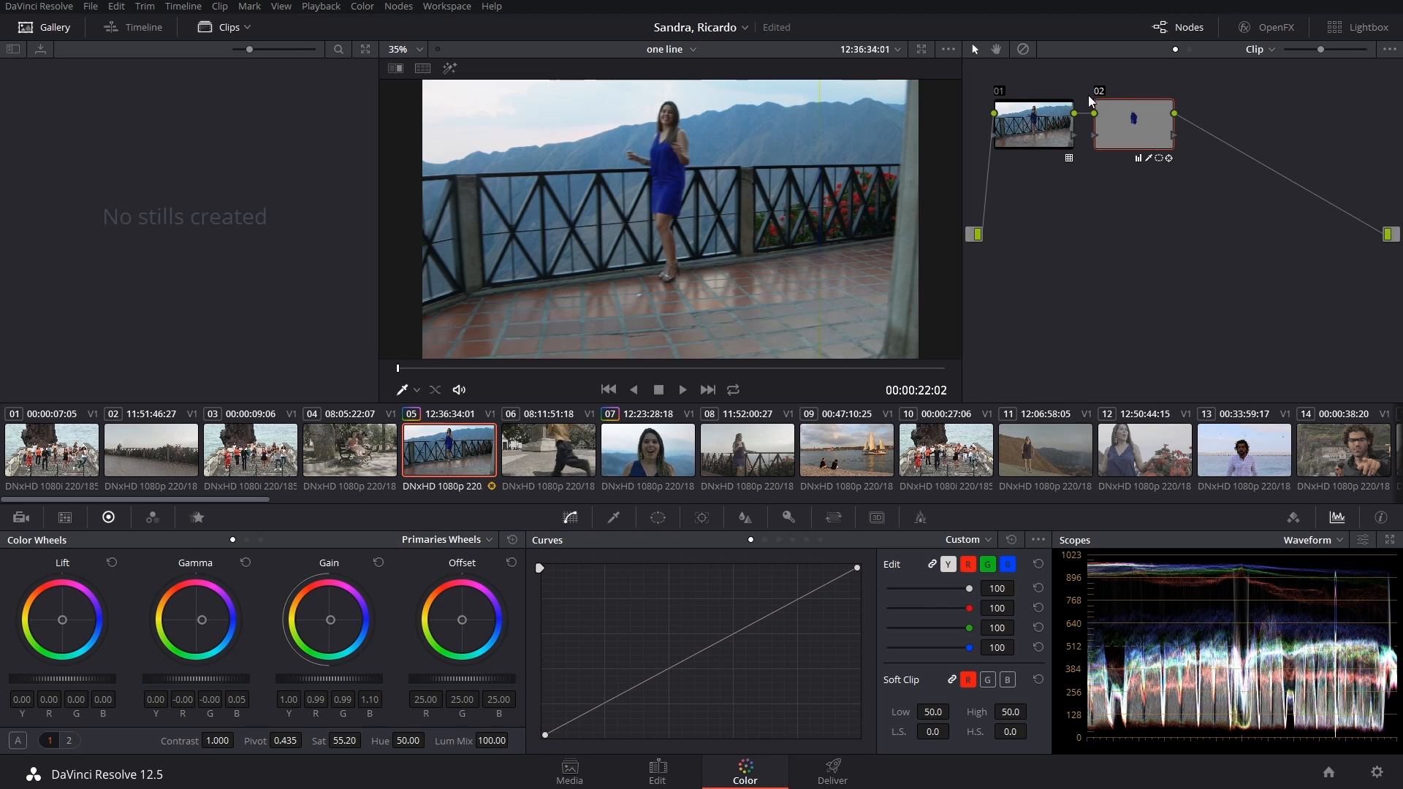
# Scrub through the clip with the tracker display open to review the tracked correction, and return to the first frame
pyautogui.moveTo(396, 368); pyautogui.dragTo(363, 353)
pyautogui.moveTo(363, 353); pyautogui.dragTo(336, 450)
pyautogui.click(702, 517)
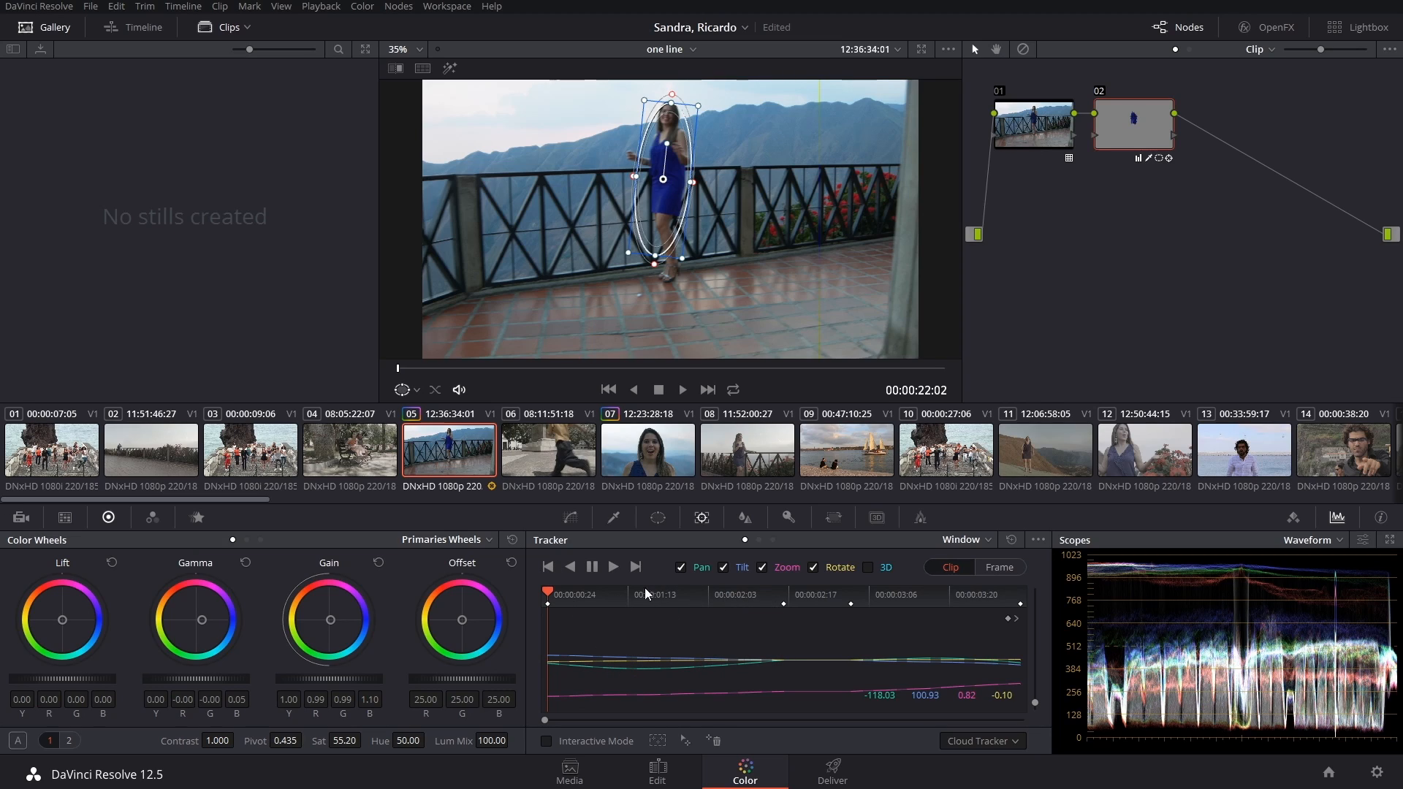
pyautogui.moveTo(596, 586); pyautogui.dragTo(777, 595)
pyautogui.click(533, 605)
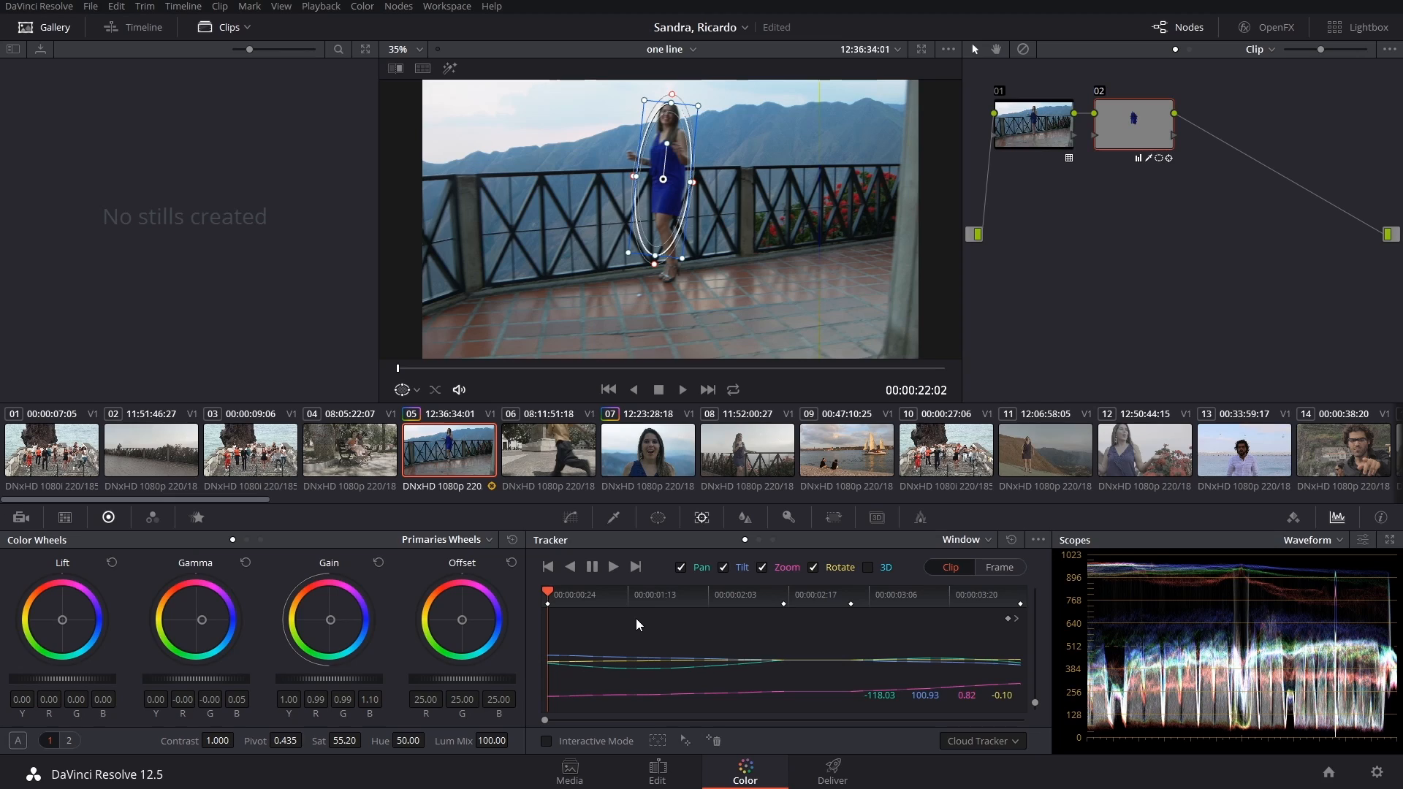